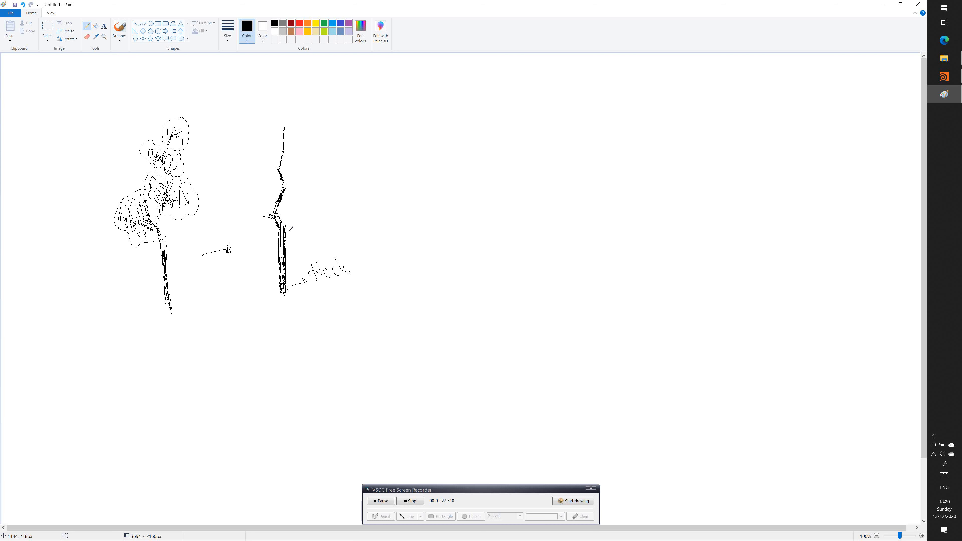
# Label the trunk sketch's tip "thin" with an arrow and sketch the branched-trunk stage after a connecting arrow.
pyautogui.moveTo(295, 129); pyautogui.dragTo(349, 141)
pyautogui.moveTo(363, 234)
pyautogui.mouseDown()
pyautogui.moveTo(396, 232)
pyautogui.moveTo(393, 240)
pyautogui.mouseUp()
pyautogui.moveTo(447, 220)
pyautogui.mouseDown()
pyautogui.moveTo(450, 280)
pyautogui.moveTo(453, 187)
pyautogui.moveTo(443, 172)
pyautogui.moveTo(451, 133)
pyautogui.moveTo(440, 159)
pyautogui.moveTo(459, 193)
pyautogui.moveTo(426, 196)
pyautogui.moveTo(448, 217)
pyautogui.mouseUp()
pyautogui.moveTo(449, 217)
pyautogui.mouseDown()
pyautogui.moveTo(458, 219)
pyautogui.moveTo(422, 218)
pyautogui.moveTo(445, 236)
pyautogui.moveTo(425, 220)
pyautogui.moveTo(474, 217)
pyautogui.moveTo(432, 193)
pyautogui.moveTo(442, 199)
pyautogui.moveTo(463, 183)
pyautogui.mouseUp()
pyautogui.moveTo(463, 182)
pyautogui.mouseDown()
pyautogui.moveTo(453, 189)
pyautogui.moveTo(438, 169)
pyautogui.mouseUp()
pyautogui.moveTo(447, 163); pyautogui.dragTo(451, 154)
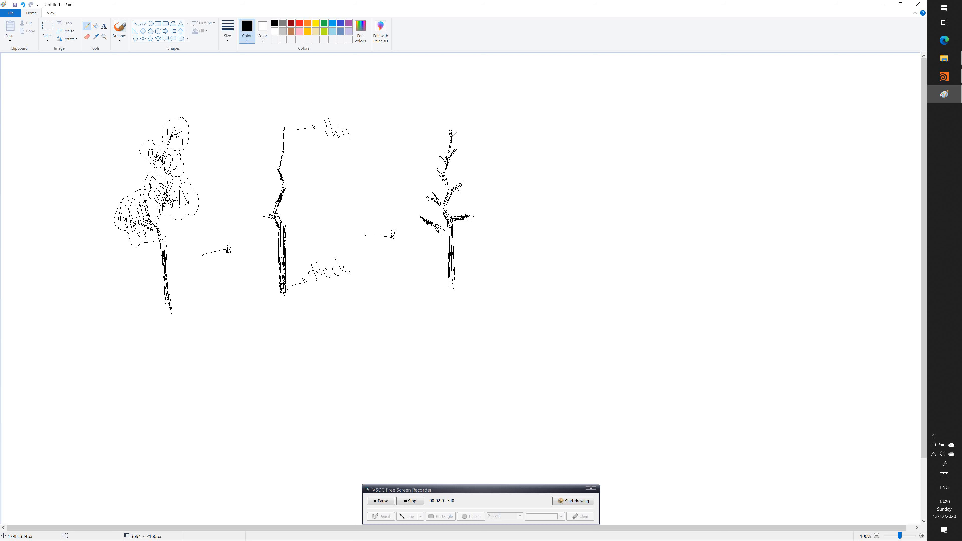
# Sketch a small sun with short rays above the branched trunk.
pyautogui.moveTo(473, 63); pyautogui.dragTo(455, 79)
pyautogui.click(462, 72)
pyautogui.moveTo(467, 82); pyautogui.dragTo(464, 88)
pyautogui.moveTo(473, 86); pyautogui.dragTo(485, 85)
pyautogui.moveTo(490, 71); pyautogui.dragTo(491, 62)
# Sketch the foliage stage after another arrow: a tree with leaf clusters around its branches and a separate circle above it.
pyautogui.moveTo(505, 226)
pyautogui.mouseDown()
pyautogui.moveTo(531, 226)
pyautogui.moveTo(591, 273)
pyautogui.moveTo(593, 235)
pyautogui.moveTo(590, 275)
pyautogui.moveTo(591, 263)
pyautogui.mouseUp()
pyautogui.moveTo(583, 215)
pyautogui.mouseDown()
pyautogui.moveTo(587, 226)
pyautogui.moveTo(586, 140)
pyautogui.moveTo(585, 152)
pyautogui.mouseUp()
pyautogui.moveTo(589, 149); pyautogui.dragTo(594, 145)
pyautogui.moveTo(582, 178)
pyautogui.mouseDown()
pyautogui.moveTo(572, 170)
pyautogui.moveTo(591, 192)
pyautogui.moveTo(570, 207)
pyautogui.moveTo(613, 222)
pyautogui.moveTo(559, 215)
pyautogui.moveTo(569, 195)
pyautogui.moveTo(582, 211)
pyautogui.mouseUp()
pyautogui.moveTo(569, 196); pyautogui.dragTo(583, 199)
pyautogui.moveTo(598, 216)
pyautogui.mouseDown()
pyautogui.moveTo(616, 226)
pyautogui.moveTo(593, 228)
pyautogui.mouseUp()
pyautogui.moveTo(587, 185)
pyautogui.mouseDown()
pyautogui.moveTo(568, 173)
pyautogui.moveTo(586, 173)
pyautogui.moveTo(576, 169)
pyautogui.moveTo(585, 155)
pyautogui.moveTo(569, 152)
pyautogui.moveTo(587, 160)
pyautogui.moveTo(599, 140)
pyautogui.moveTo(605, 161)
pyautogui.moveTo(583, 161)
pyautogui.moveTo(591, 136)
pyautogui.moveTo(604, 147)
pyautogui.moveTo(596, 157)
pyautogui.mouseUp()
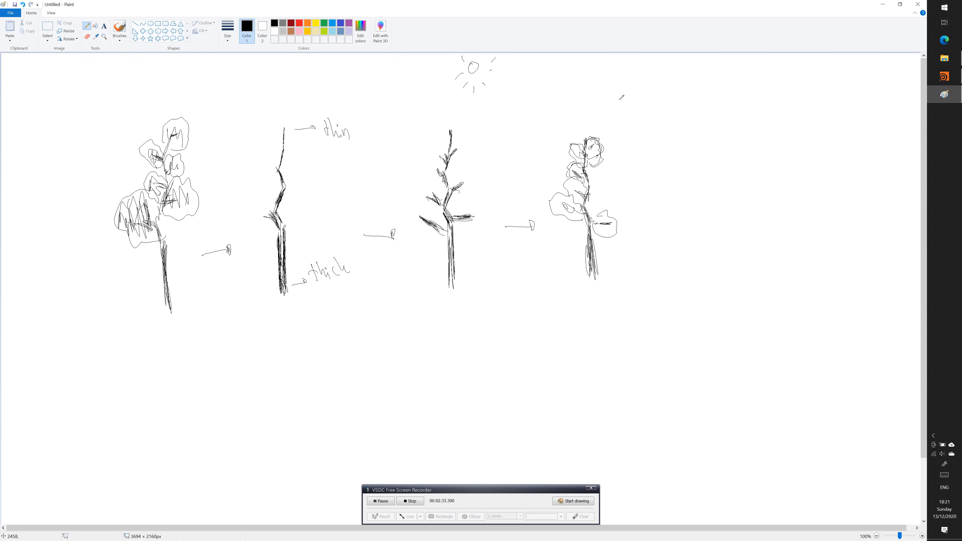
pyautogui.moveTo(607, 95)
pyautogui.mouseDown()
pyautogui.moveTo(590, 89)
pyautogui.moveTo(612, 99)
pyautogui.moveTo(593, 100)
pyautogui.moveTo(616, 101)
pyautogui.moveTo(604, 118)
pyautogui.moveTo(591, 111)
pyautogui.mouseUp()
# Draw an arrow from the foliage tree to a large four-sided terrain outline.
pyautogui.moveTo(644, 216); pyautogui.dragTo(671, 218)
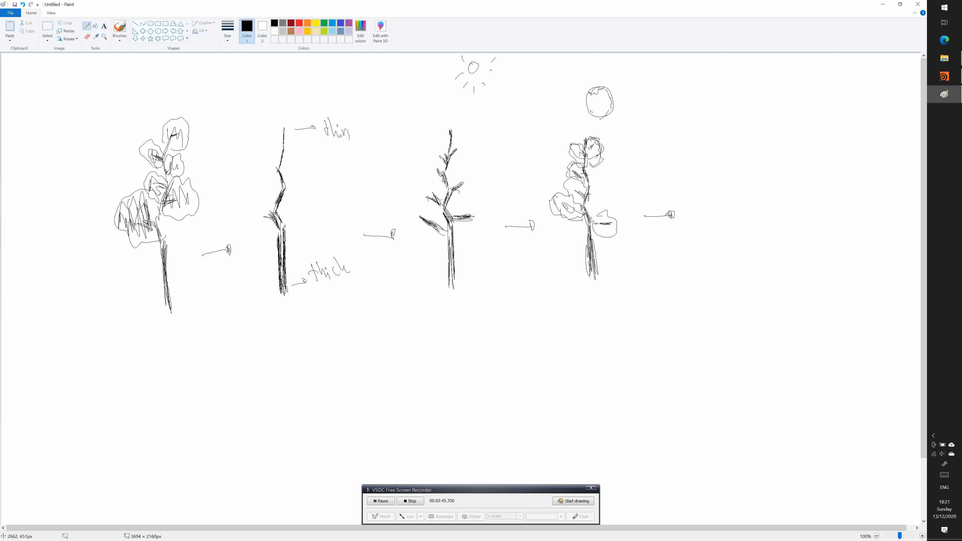
pyautogui.moveTo(800, 136)
pyautogui.mouseDown()
pyautogui.moveTo(689, 208)
pyautogui.moveTo(747, 284)
pyautogui.moveTo(780, 293)
pyautogui.moveTo(877, 231)
pyautogui.moveTo(837, 181)
pyautogui.moveTo(864, 235)
pyautogui.mouseUp()
# Write X, Y and Z above the terrain outline with arrows to decimal values, including 0.6 for Y and 0.7 for Z.
pyautogui.moveTo(750, 81); pyautogui.dragTo(763, 90)
pyautogui.moveTo(761, 81); pyautogui.dragTo(760, 115)
pyautogui.moveTo(758, 117); pyautogui.dragTo(767, 125)
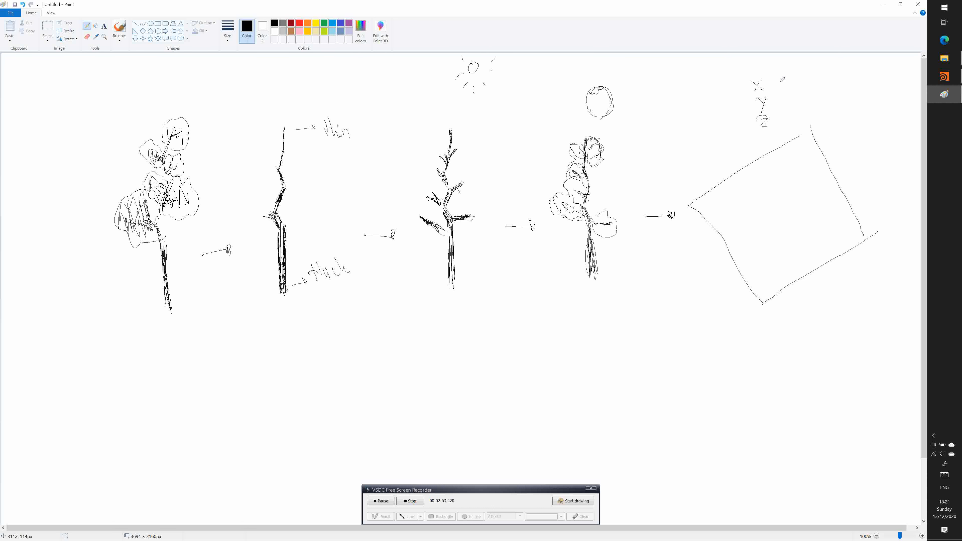
pyautogui.moveTo(777, 84)
pyautogui.mouseDown()
pyautogui.moveTo(789, 86)
pyautogui.moveTo(789, 102)
pyautogui.mouseUp()
pyautogui.moveTo(778, 118); pyautogui.dragTo(789, 114)
pyautogui.moveTo(807, 76); pyautogui.dragTo(806, 88)
pyautogui.moveTo(811, 89)
pyautogui.mouseDown()
pyautogui.moveTo(821, 80)
pyautogui.moveTo(811, 105)
pyautogui.mouseUp()
pyautogui.moveTo(820, 98); pyautogui.dragTo(805, 121)
pyautogui.moveTo(810, 119); pyautogui.dragTo(818, 120)
# Scatter small tree marks across the four-sided outline and label it "terrain" with an arrow.
pyautogui.moveTo(721, 197)
pyautogui.mouseDown()
pyautogui.moveTo(727, 207)
pyautogui.moveTo(771, 203)
pyautogui.mouseUp()
pyautogui.moveTo(800, 155); pyautogui.dragTo(801, 173)
pyautogui.moveTo(828, 205)
pyautogui.mouseDown()
pyautogui.moveTo(828, 220)
pyautogui.moveTo(759, 273)
pyautogui.mouseUp()
pyautogui.moveTo(765, 207)
pyautogui.mouseDown()
pyautogui.moveTo(768, 227)
pyautogui.moveTo(740, 252)
pyautogui.moveTo(738, 228)
pyautogui.mouseUp()
pyautogui.moveTo(753, 191)
pyautogui.mouseDown()
pyautogui.moveTo(752, 178)
pyautogui.moveTo(752, 192)
pyautogui.mouseUp()
pyautogui.moveTo(786, 158); pyautogui.dragTo(786, 169)
pyautogui.moveTo(812, 203); pyautogui.dragTo(812, 219)
pyautogui.moveTo(831, 246); pyautogui.dragTo(833, 250)
pyautogui.moveTo(853, 232); pyautogui.dragTo(852, 228)
pyautogui.moveTo(778, 264); pyautogui.dragTo(783, 259)
pyautogui.moveTo(852, 173)
pyautogui.mouseDown()
pyautogui.moveTo(907, 148)
pyautogui.moveTo(919, 158)
pyautogui.mouseUp()
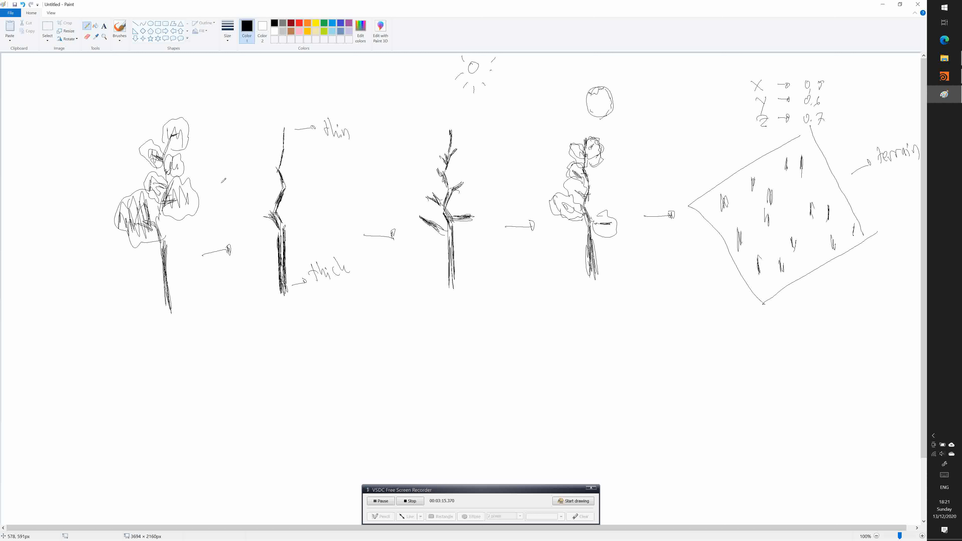
# Handwrite the captions "Trunk" and "Branch" below the second and third sketches.
pyautogui.moveTo(265, 309)
pyautogui.mouseDown()
pyautogui.moveTo(278, 306)
pyautogui.moveTo(274, 330)
pyautogui.moveTo(311, 324)
pyautogui.mouseUp()
pyautogui.moveTo(313, 307); pyautogui.dragTo(325, 325)
pyautogui.moveTo(438, 308); pyautogui.dragTo(439, 326)
pyautogui.moveTo(440, 301)
pyautogui.mouseDown()
pyautogui.moveTo(441, 325)
pyautogui.moveTo(474, 324)
pyautogui.mouseUp()
pyautogui.moveTo(482, 315)
pyautogui.mouseDown()
pyautogui.moveTo(481, 325)
pyautogui.moveTo(492, 325)
pyautogui.mouseUp()
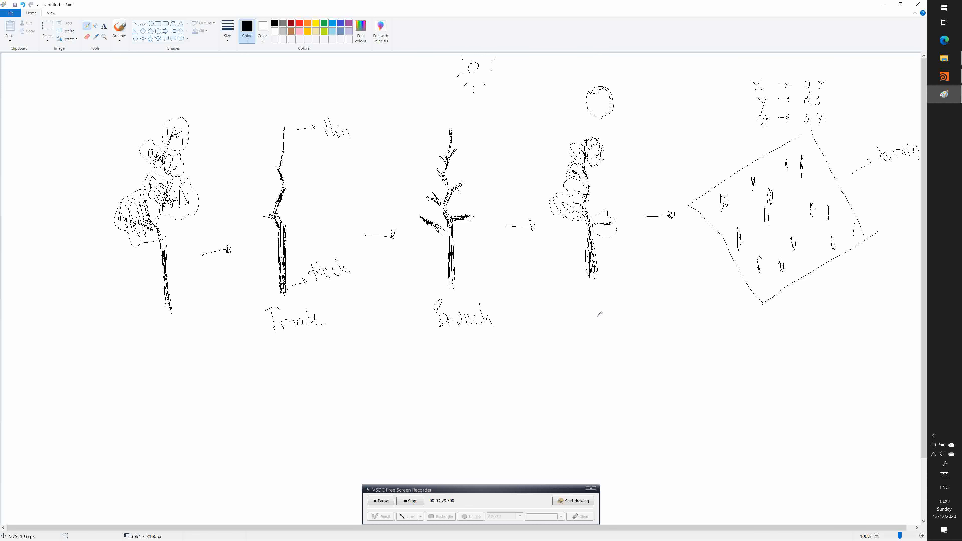
# Handwrite the captions "Foliage" and "Forest" below the leafy tree and the terrain.
pyautogui.moveTo(573, 303); pyautogui.dragTo(577, 321)
pyautogui.moveTo(571, 302); pyautogui.dragTo(586, 310)
pyautogui.moveTo(590, 312); pyautogui.dragTo(589, 312)
pyautogui.moveTo(587, 299)
pyautogui.mouseDown()
pyautogui.moveTo(598, 321)
pyautogui.moveTo(618, 320)
pyautogui.moveTo(621, 303)
pyautogui.moveTo(620, 330)
pyautogui.moveTo(634, 320)
pyautogui.mouseUp()
pyautogui.moveTo(783, 296)
pyautogui.mouseDown()
pyautogui.moveTo(785, 315)
pyautogui.moveTo(797, 296)
pyautogui.moveTo(791, 306)
pyautogui.moveTo(814, 306)
pyautogui.moveTo(814, 314)
pyautogui.mouseUp()
pyautogui.moveTo(826, 302); pyautogui.dragTo(824, 317)
pyautogui.moveTo(822, 307); pyautogui.dragTo(829, 310)
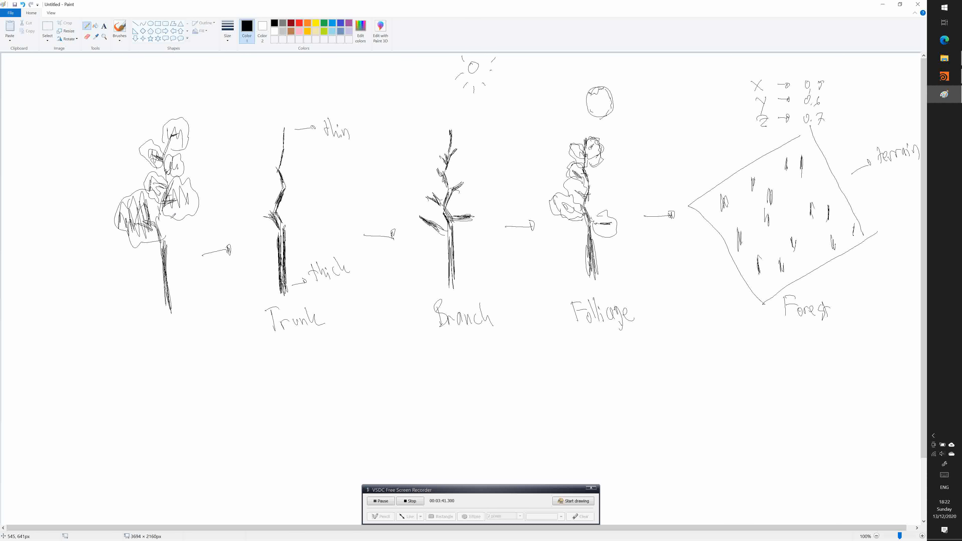
# Handwrite the word "Procedural" centred below the row of captions.
pyautogui.moveTo(361, 362)
pyautogui.mouseDown()
pyautogui.moveTo(353, 370)
pyautogui.moveTo(361, 382)
pyautogui.moveTo(382, 377)
pyautogui.mouseUp()
pyautogui.moveTo(390, 373)
pyautogui.mouseDown()
pyautogui.moveTo(388, 365)
pyautogui.moveTo(399, 387)
pyautogui.moveTo(385, 384)
pyautogui.moveTo(407, 379)
pyautogui.mouseUp()
pyautogui.moveTo(409, 371); pyautogui.dragTo(429, 384)
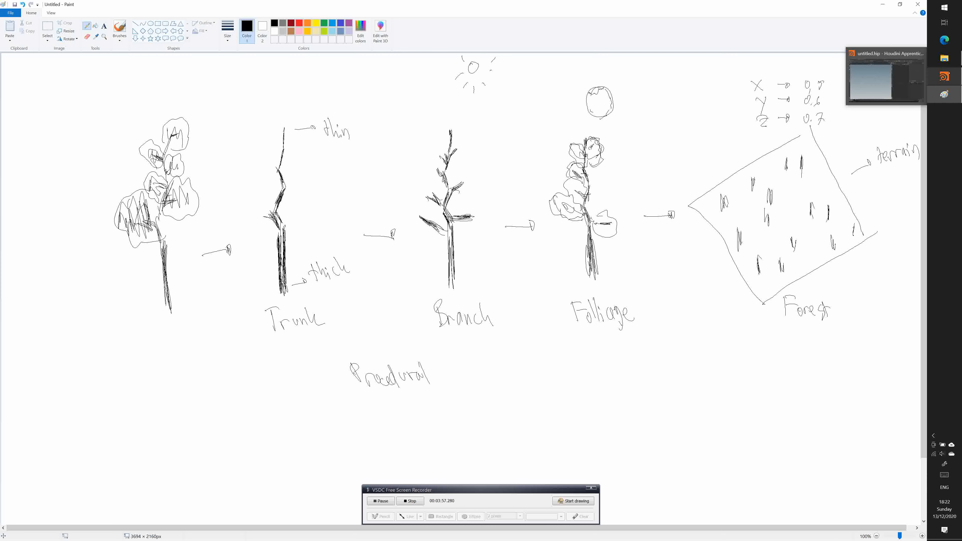
# Switch from the sketch to the untitled scene in Houdini.
pyautogui.click(944, 76)
pyautogui.moveTo(945, 59)
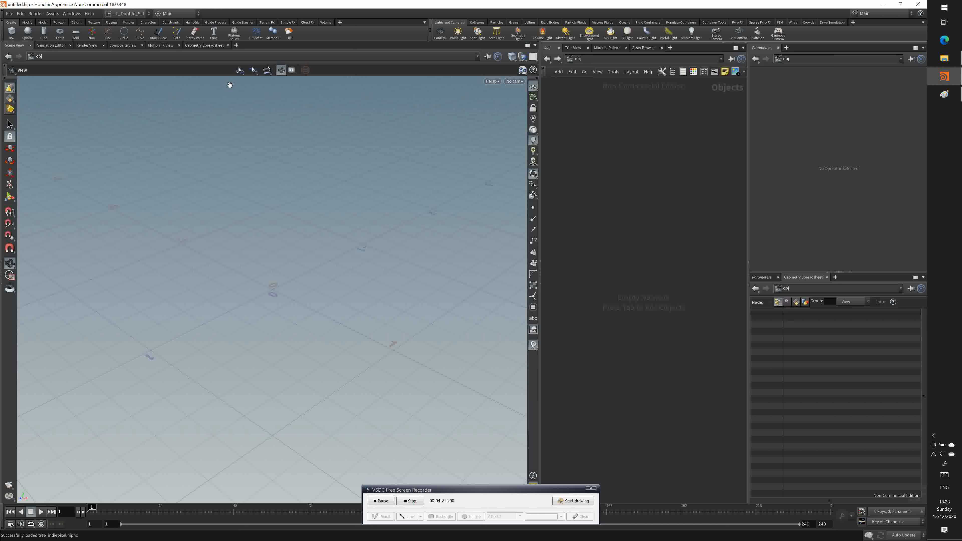
# Try the Animate and Build desktop layouts and return to the JT_Double_Side desktop.
pyautogui.click(132, 13)
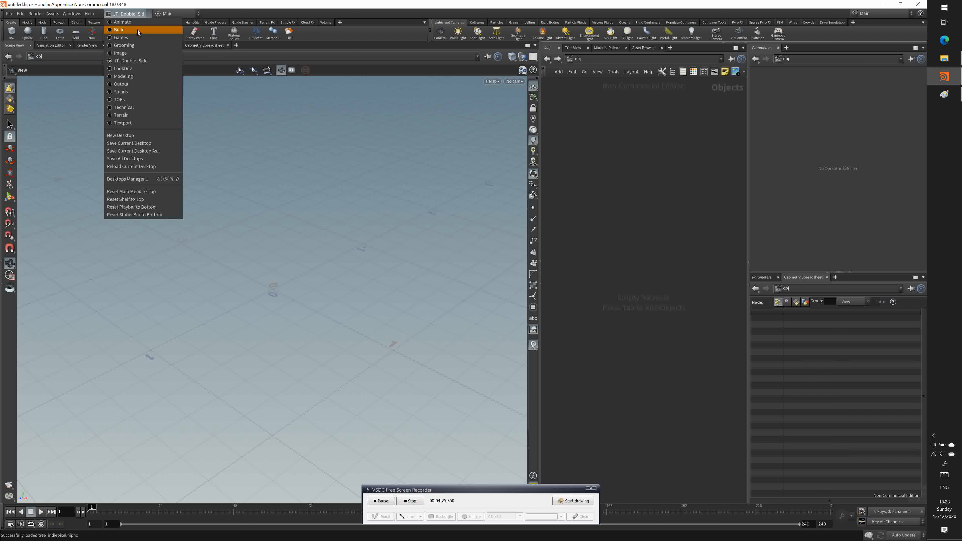
pyautogui.click(139, 24)
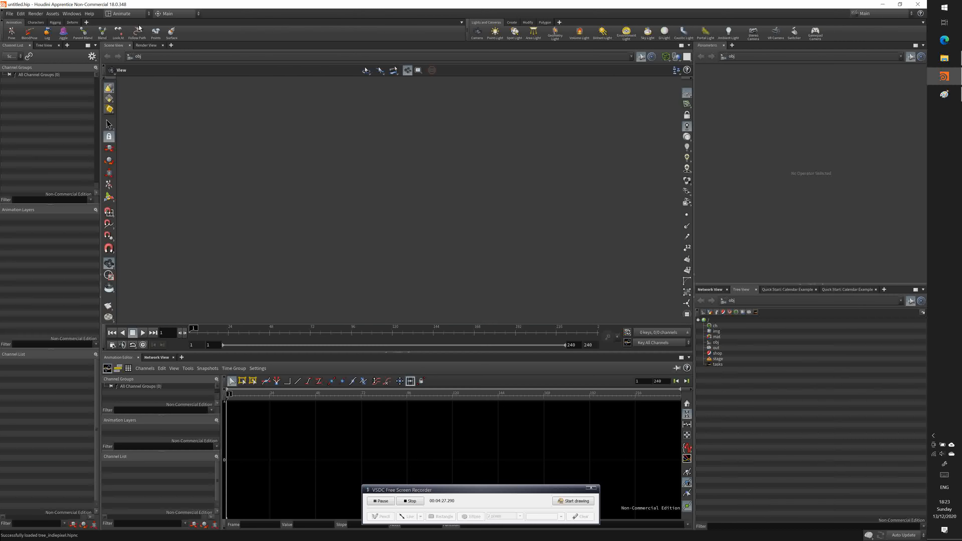
pyautogui.click(121, 14)
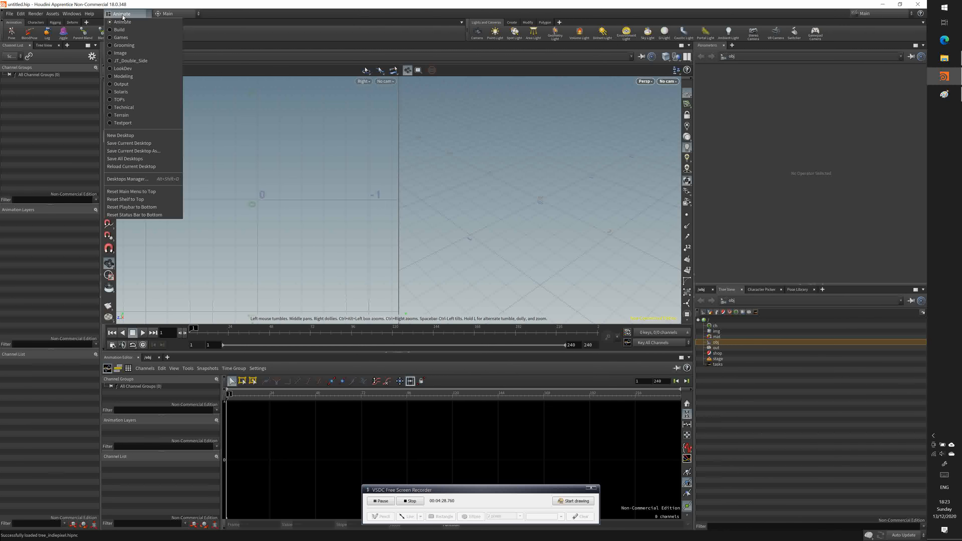
pyautogui.click(126, 31)
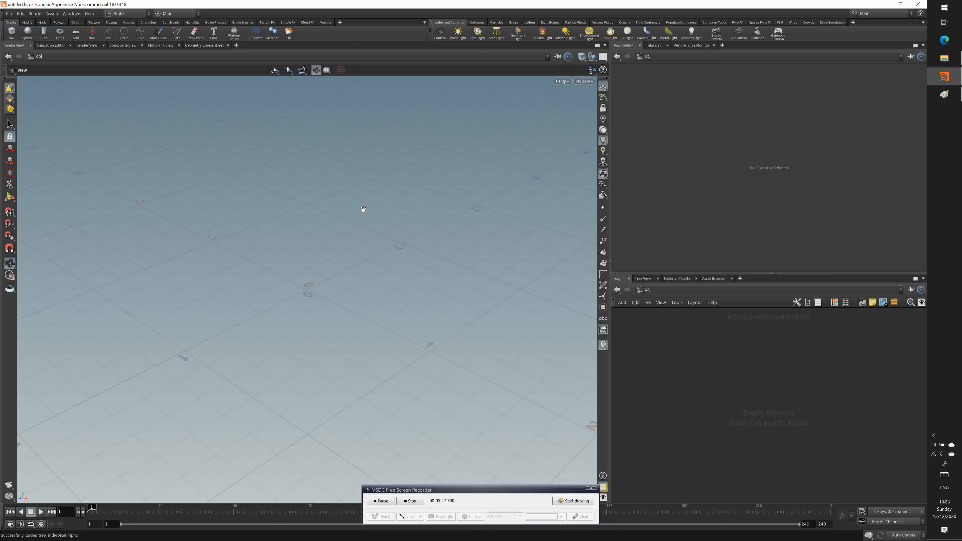
pyautogui.click(138, 13)
pyautogui.click(141, 63)
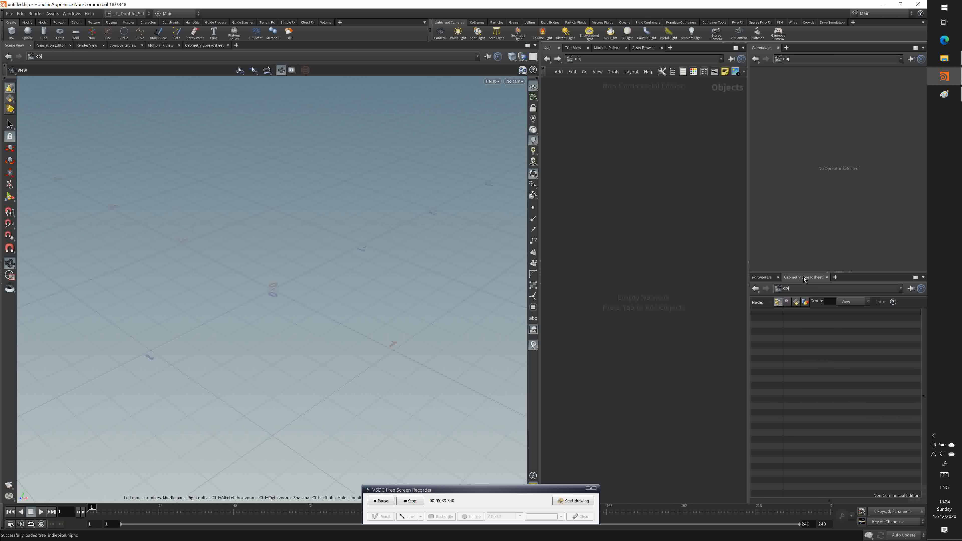
pyautogui.click(786, 47)
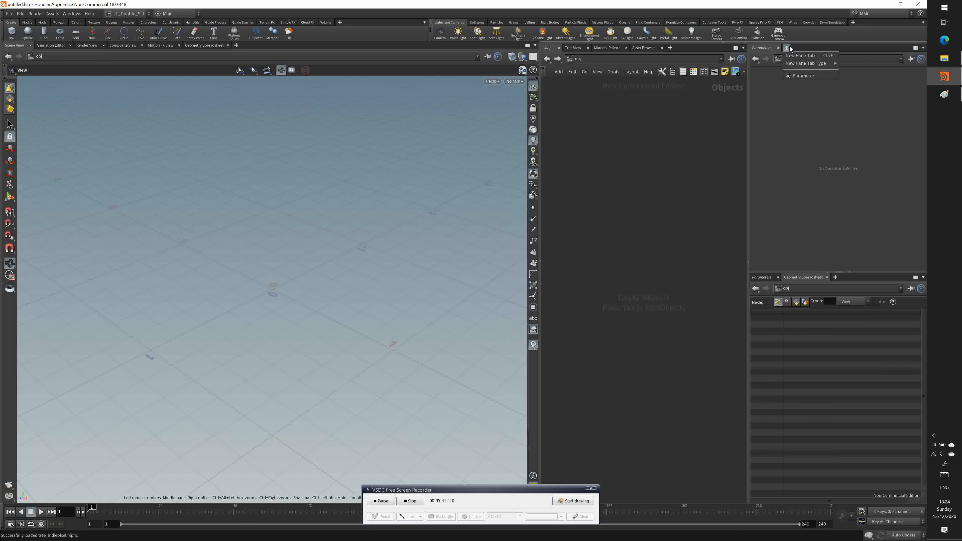
pyautogui.moveTo(814, 63)
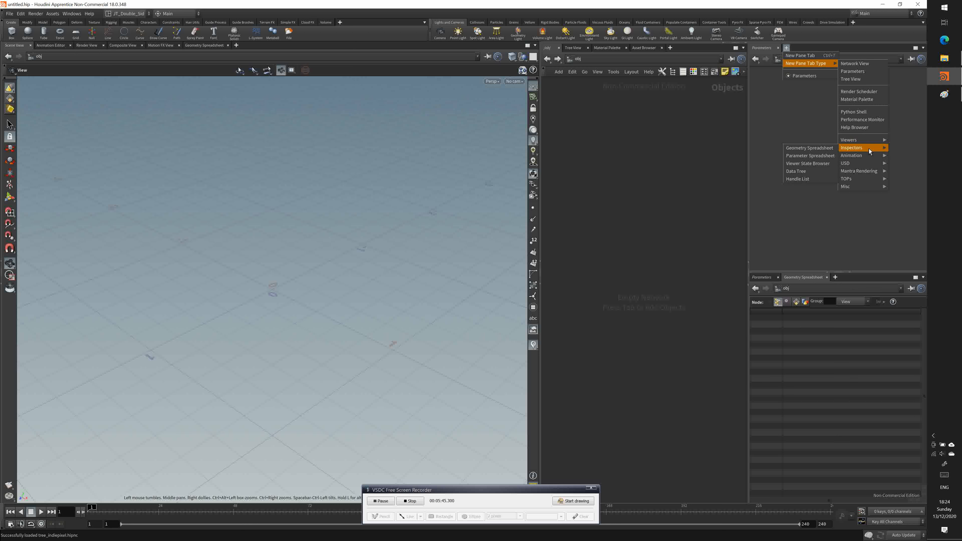
pyautogui.moveTo(833, 147)
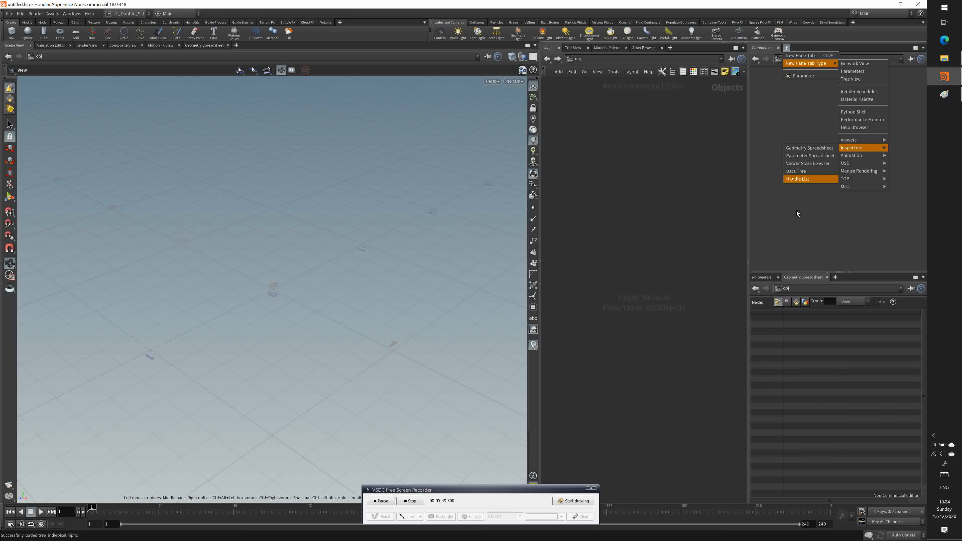
pyautogui.click(794, 221)
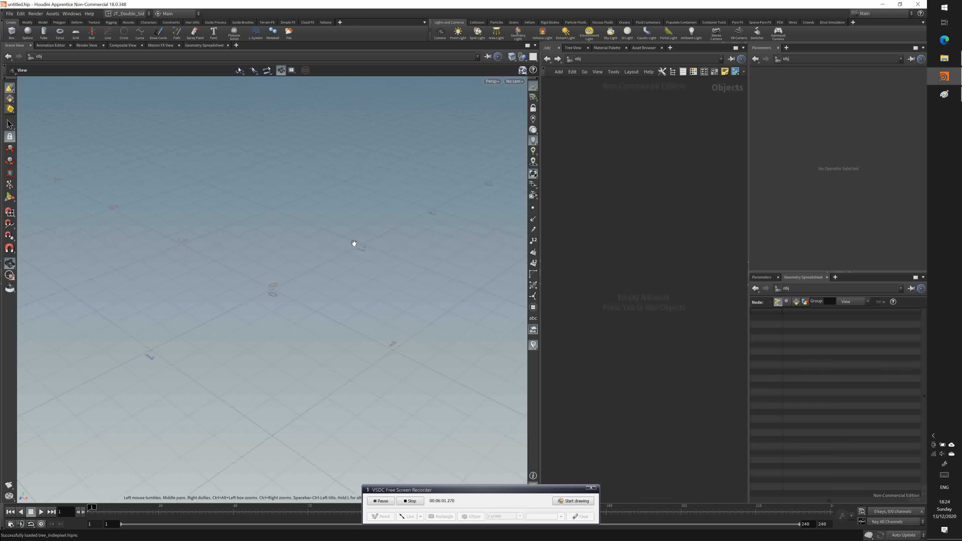
pyautogui.click(10, 14)
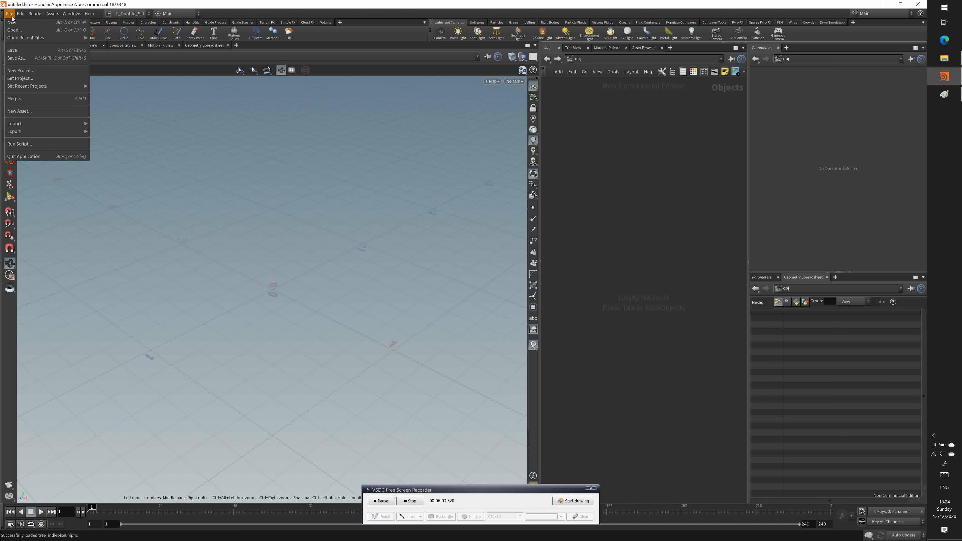
pyautogui.click(262, 166)
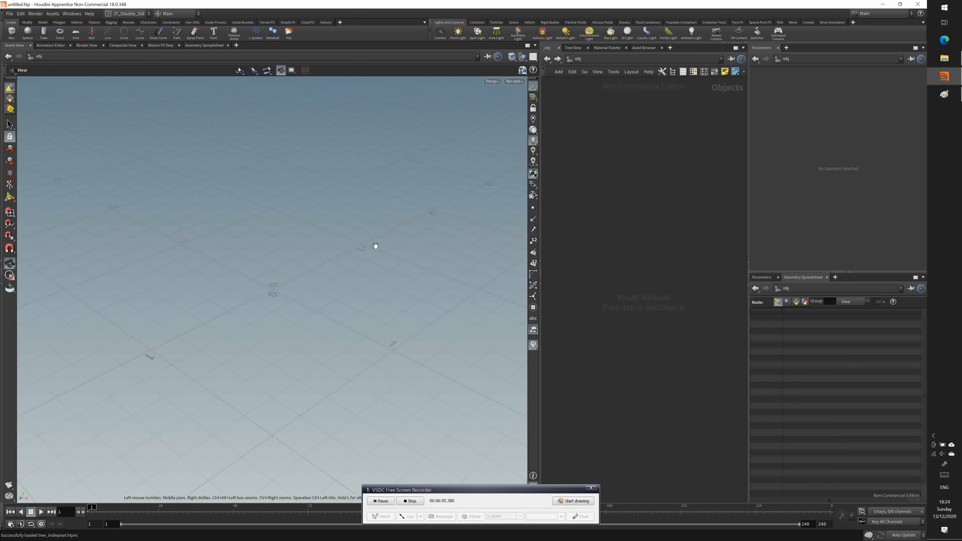
# Resize the panes so the scene view is slightly narrower and the parameter and spreadsheet panes are wider.
pyautogui.moveTo(295, 258)
pyautogui.mouseDown()
pyautogui.moveTo(288, 241)
pyautogui.moveTo(290, 252)
pyautogui.moveTo(317, 249)
pyautogui.mouseUp()
pyautogui.moveTo(243, 240); pyautogui.dragTo(291, 347)
pyautogui.moveTo(748, 347); pyautogui.dragTo(742, 341)
pyautogui.moveTo(542, 325); pyautogui.dragTo(534, 325)
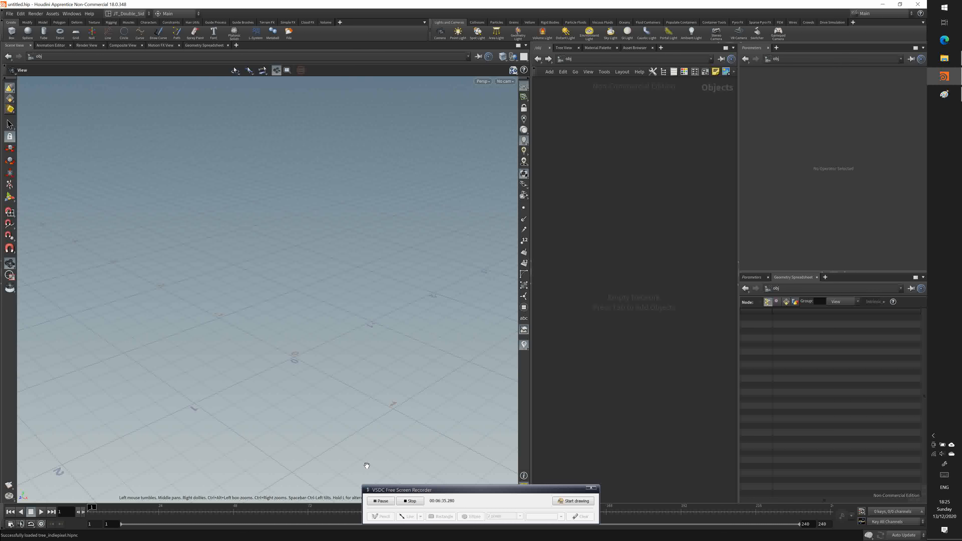
# Switch to Paint, mark the trunk sketch with a downward arrow and draw a vertical line about 651 px tall beside it.
pyautogui.click(944, 94)
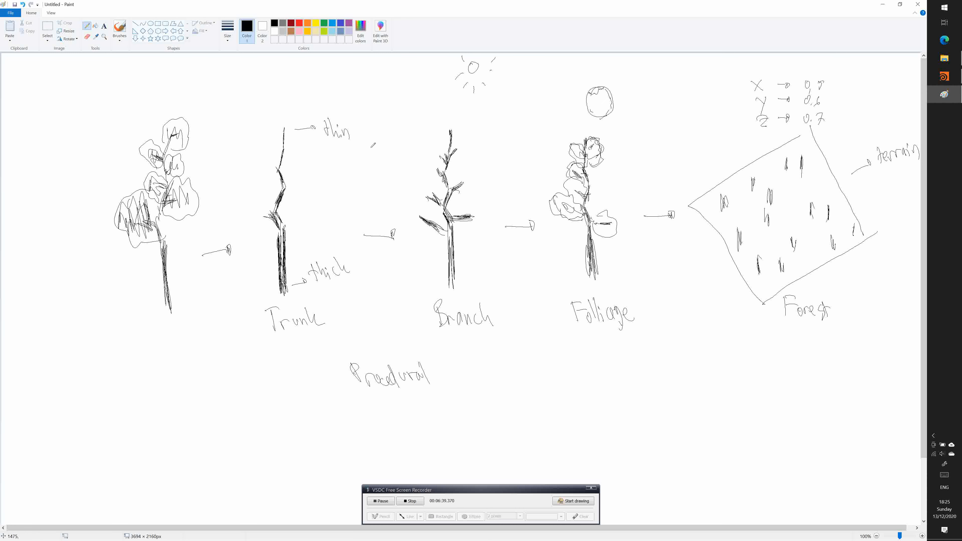
pyautogui.moveTo(288, 80)
pyautogui.mouseDown()
pyautogui.moveTo(287, 106)
pyautogui.moveTo(295, 94)
pyautogui.mouseUp()
pyautogui.click(135, 24)
pyautogui.moveTo(255, 292); pyautogui.dragTo(251, 129)
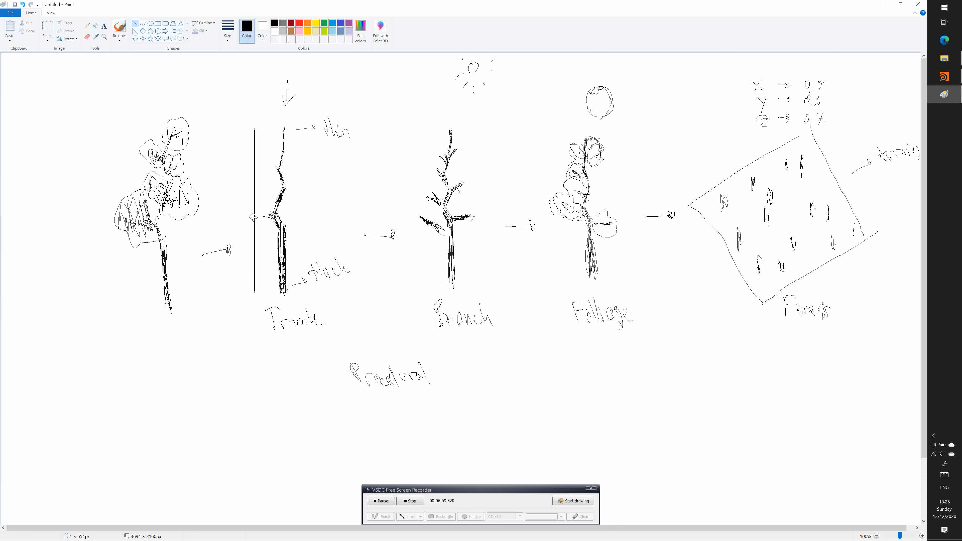
# Pencil offset points around the vertical line, join them into a zigzag trunk path and thicken its base.
pyautogui.click(87, 25)
pyautogui.moveTo(254, 232); pyautogui.dragTo(244, 218)
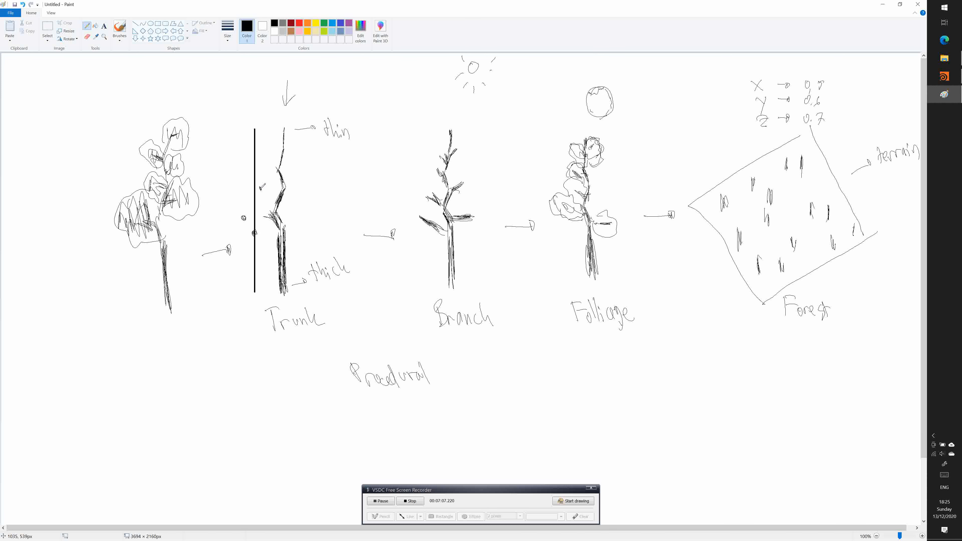
pyautogui.click(249, 166)
pyautogui.moveTo(248, 221)
pyautogui.mouseDown()
pyautogui.moveTo(257, 230)
pyautogui.moveTo(258, 188)
pyautogui.moveTo(248, 218)
pyautogui.moveTo(254, 151)
pyautogui.moveTo(249, 163)
pyautogui.mouseUp()
pyautogui.moveTo(250, 165); pyautogui.dragTo(255, 131)
pyautogui.moveTo(258, 231); pyautogui.dragTo(257, 293)
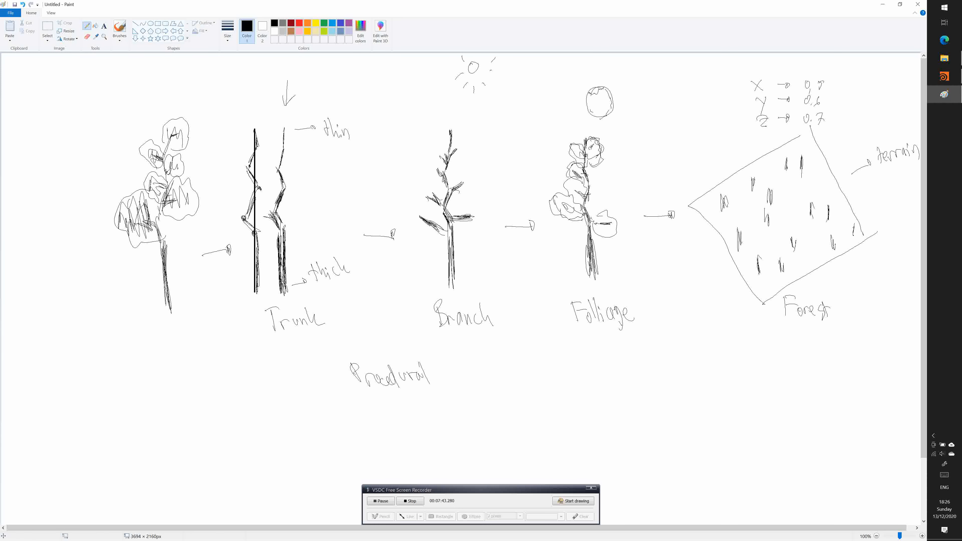
# Switch back to the Houdini scene.
pyautogui.click(944, 76)
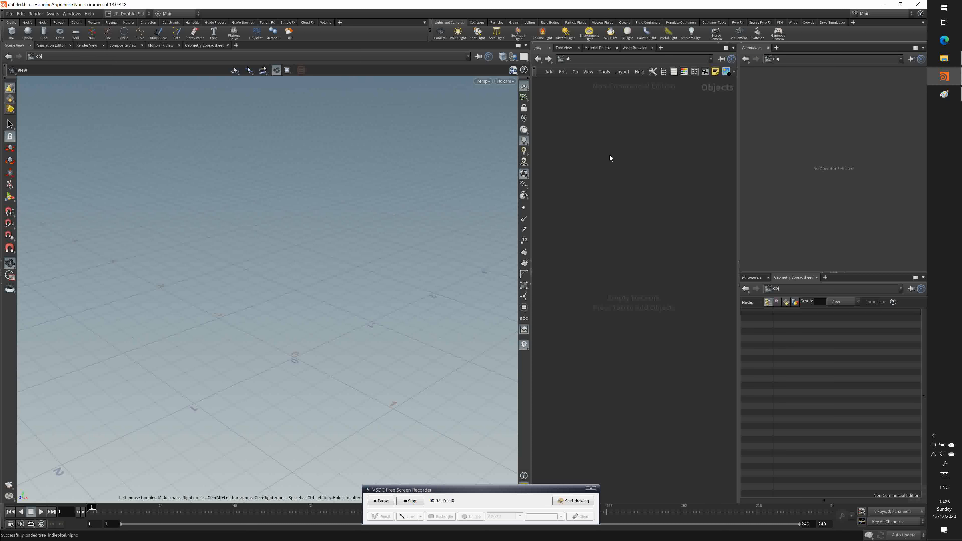
# Add a trial Geometry node to the empty object network and delete it.
pyautogui.press('Tab')
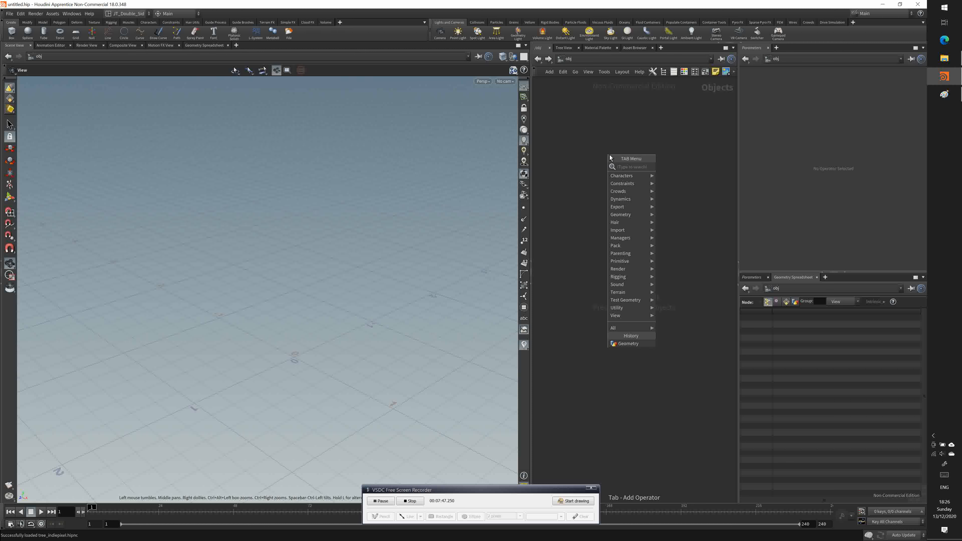
pyautogui.write('geom')
pyautogui.press('Return')
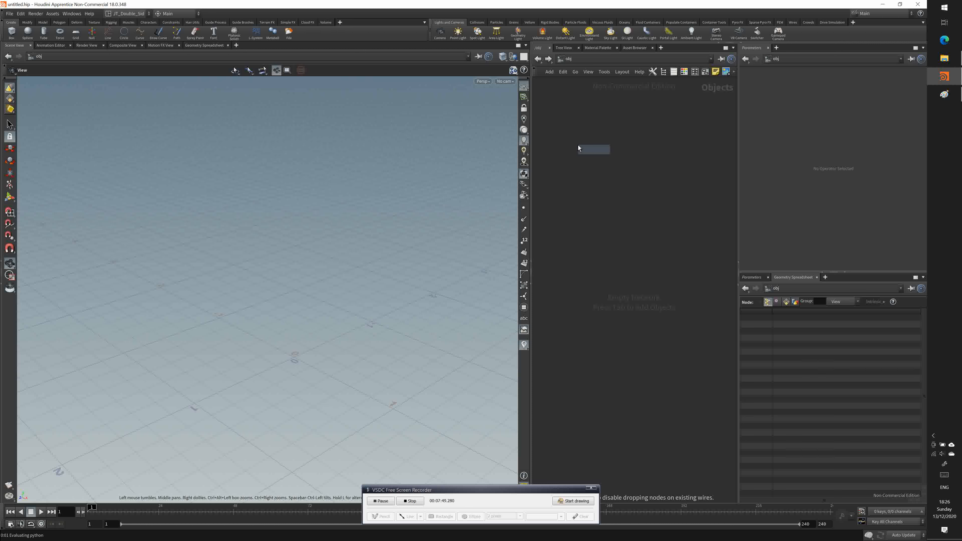
pyautogui.click(599, 145)
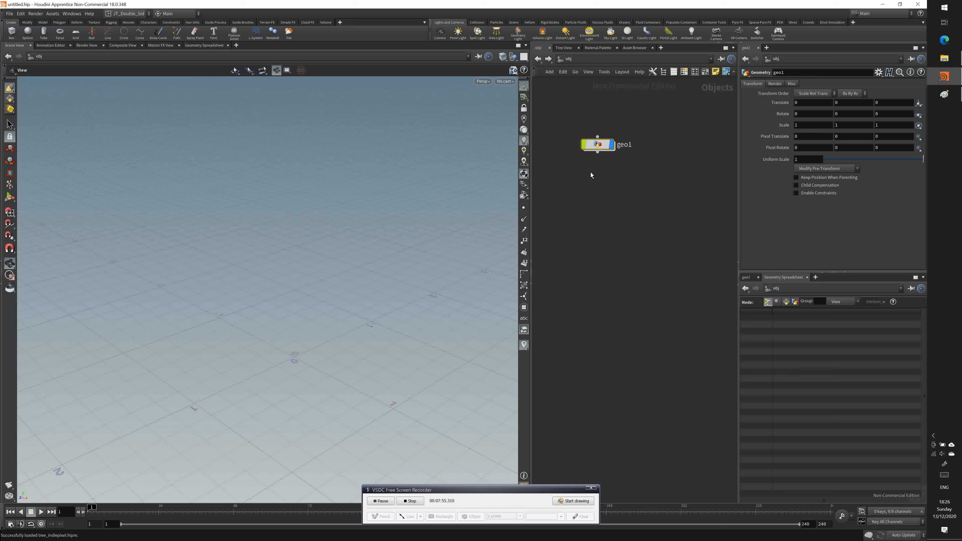
pyautogui.press('Delete')
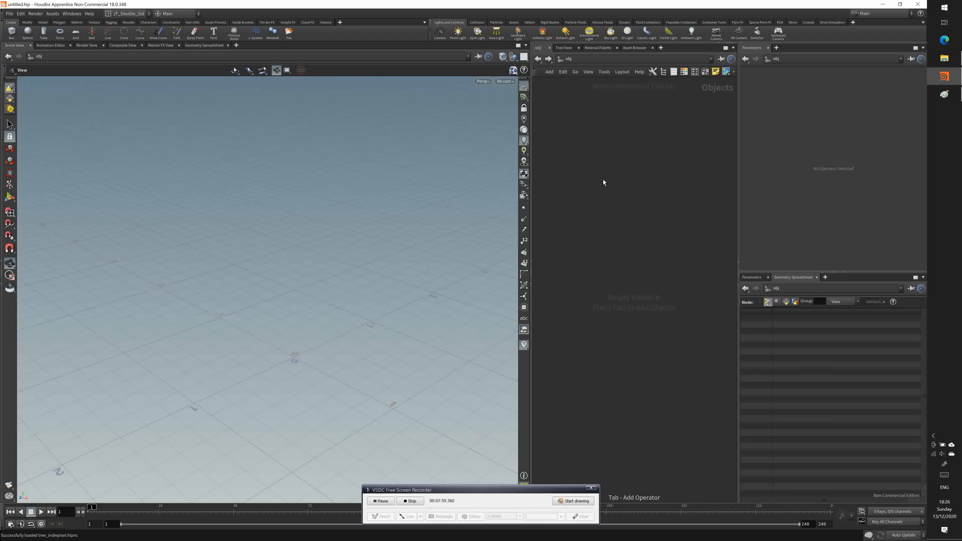
# Add a Geometry node to the object network, enter it and return to the object level.
pyautogui.press('Tab')
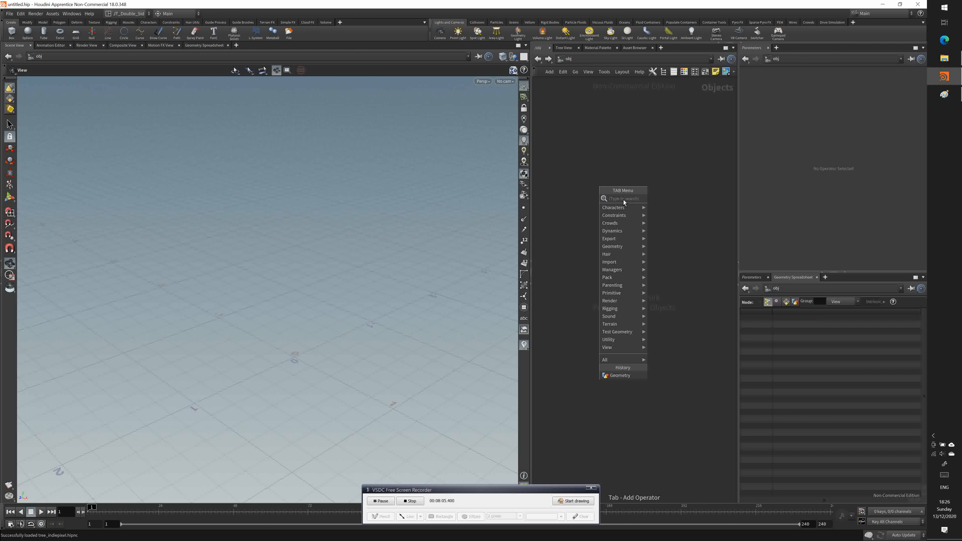
pyautogui.write('geom')
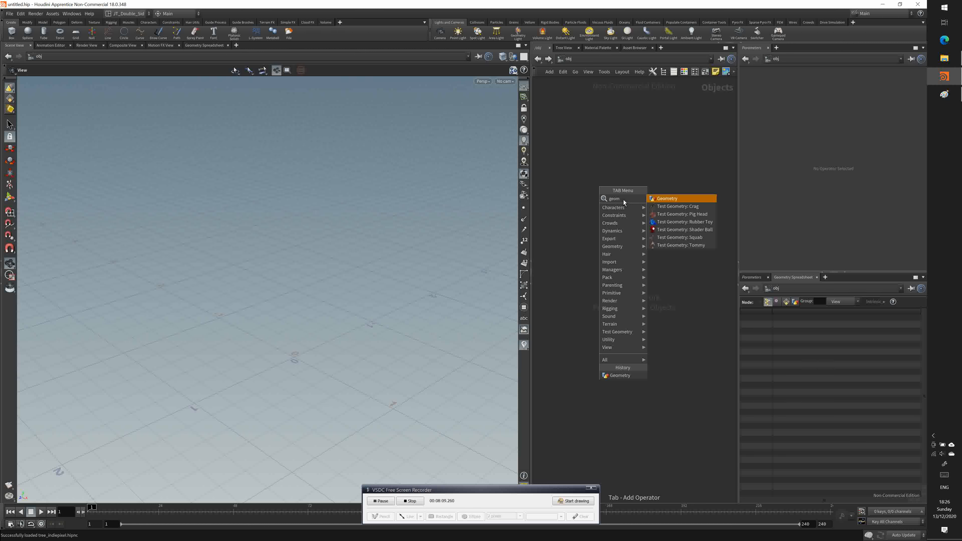
pyautogui.press('Return')
pyautogui.click(577, 120)
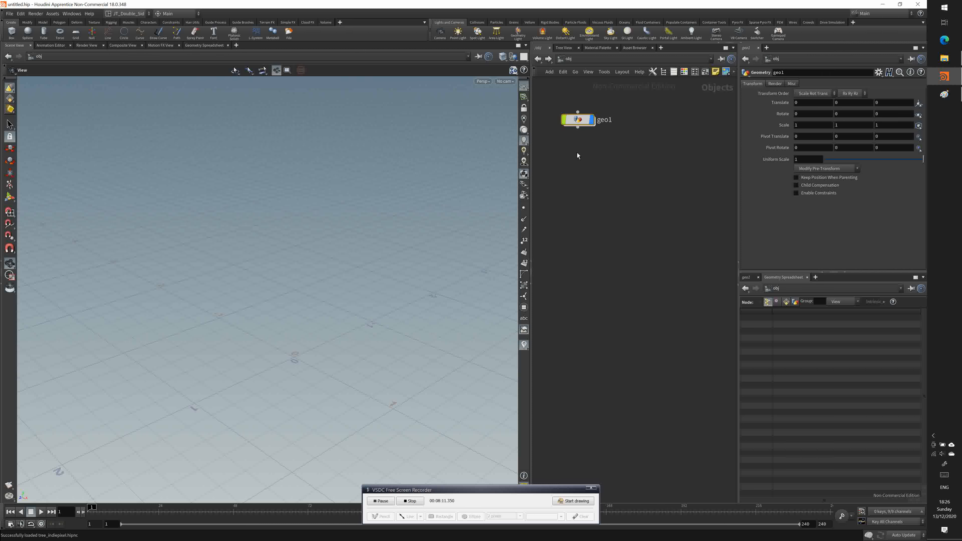
pyautogui.doubleClick(577, 120)
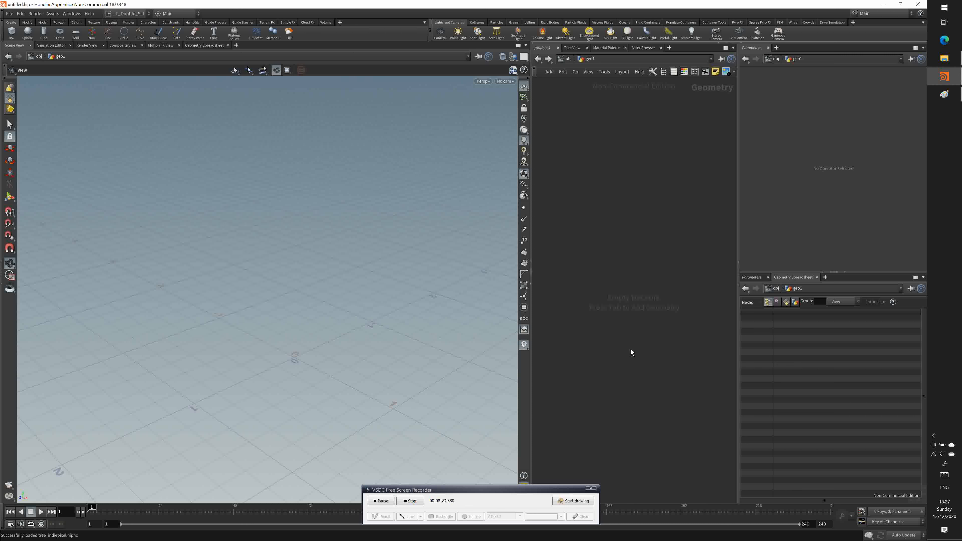
pyautogui.press('u')
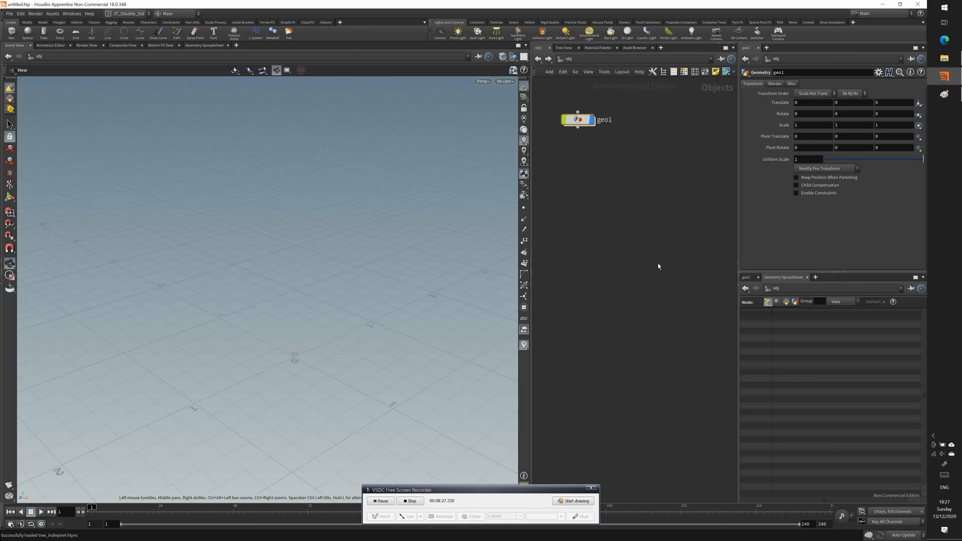
# Enter the Geometry node and set the viewport's tool option to Create in Context.
pyautogui.doubleClick(579, 120)
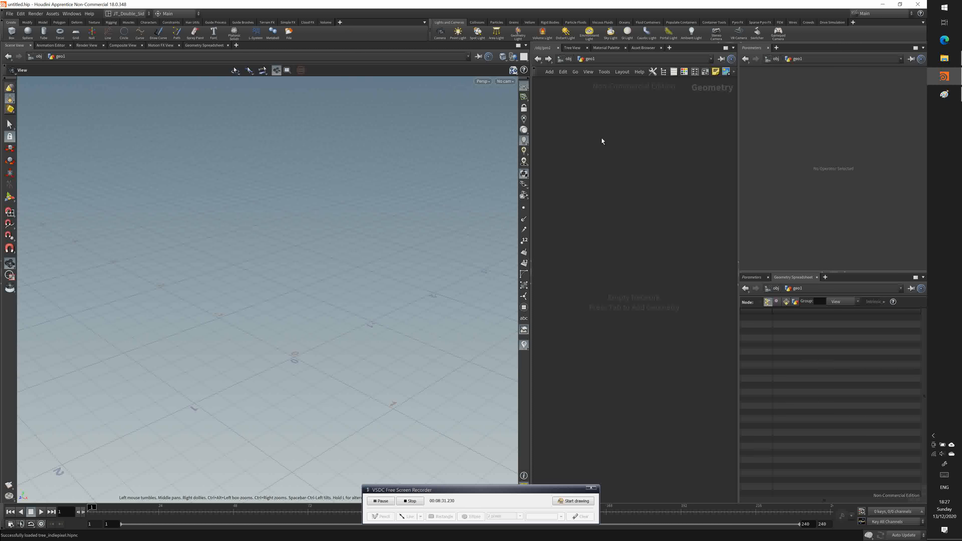
pyautogui.click(514, 71)
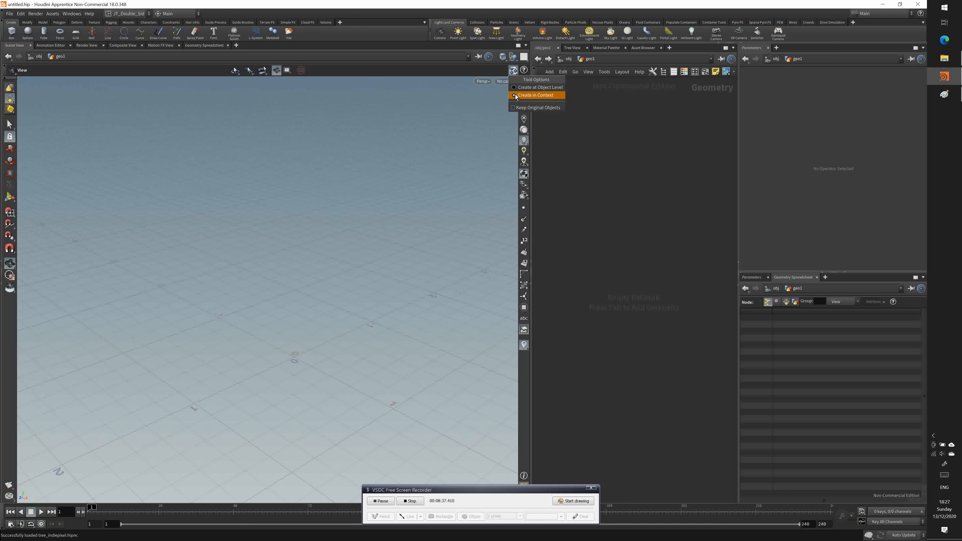
pyautogui.click(516, 96)
pyautogui.click(513, 70)
pyautogui.click(571, 59)
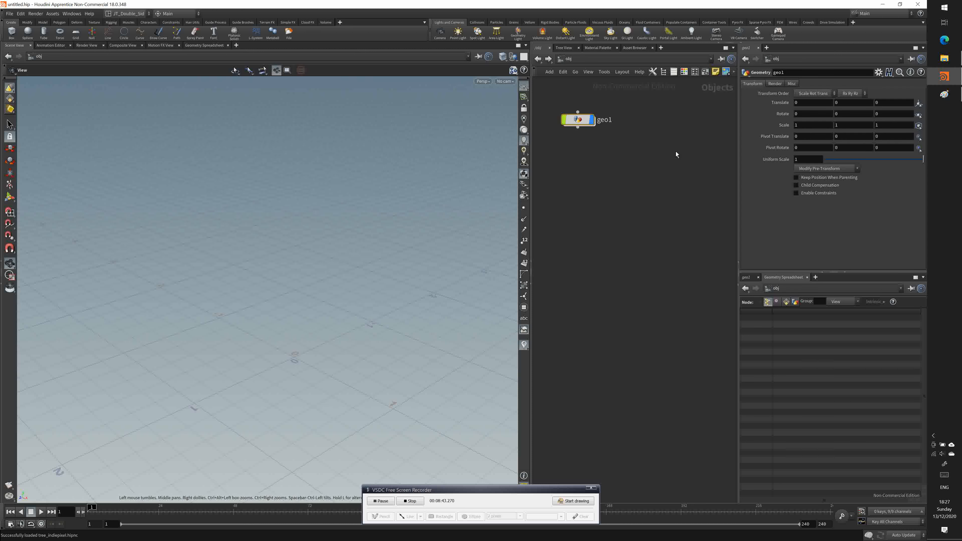
pyautogui.doubleClick(578, 120)
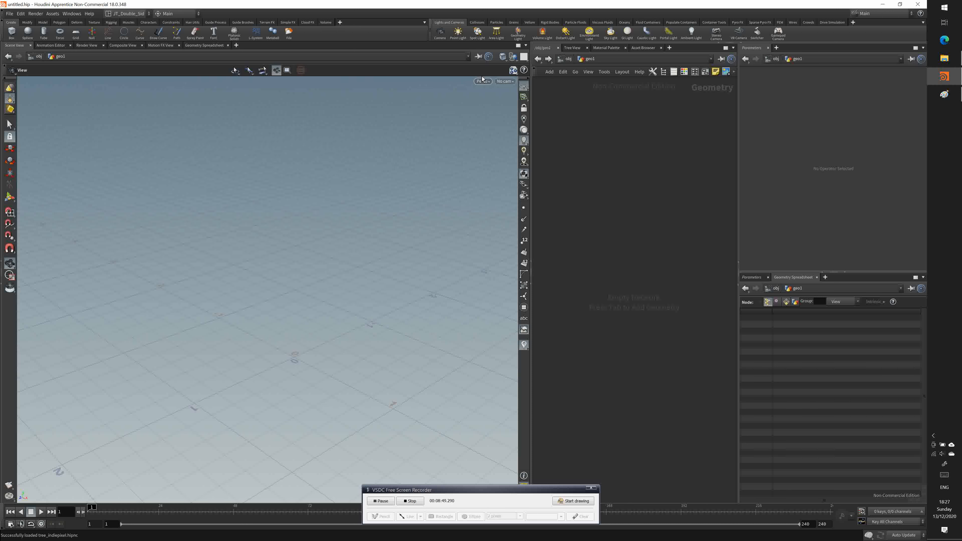
pyautogui.click(512, 73)
pyautogui.click(527, 98)
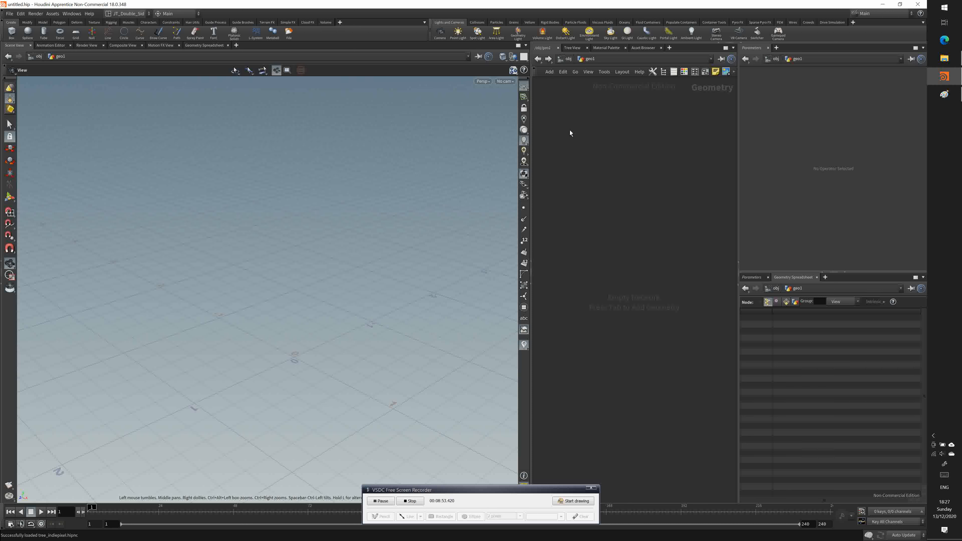
# Check the trunk sketch in Paint, return to Houdini and add a Line node inside the Geometry node.
pyautogui.click(944, 94)
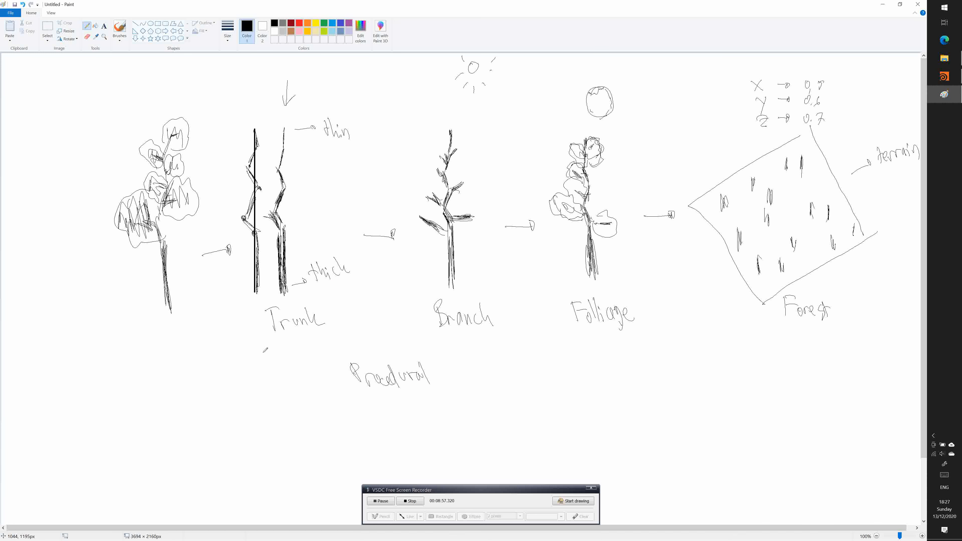
pyautogui.hotkey('alt', 'Tab')
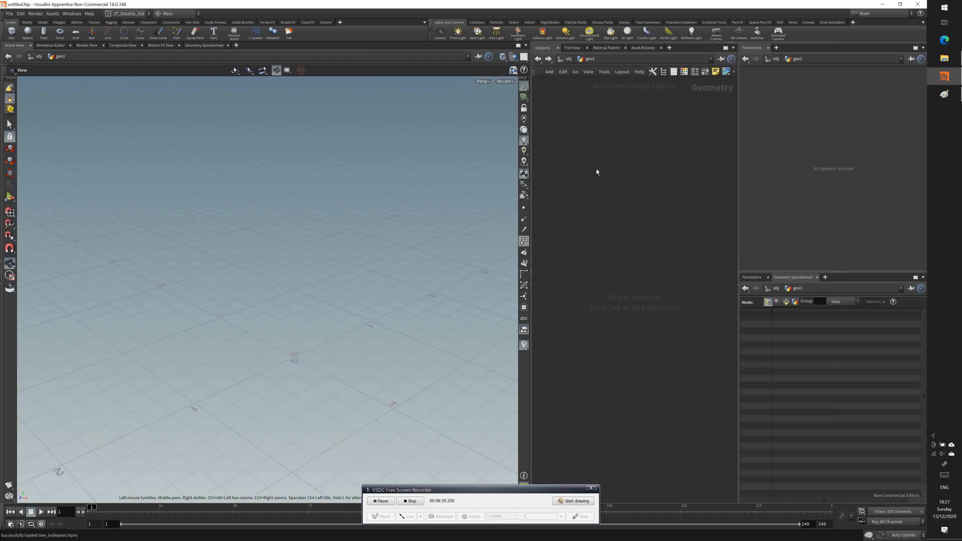
pyautogui.press('Tab')
pyautogui.write('line')
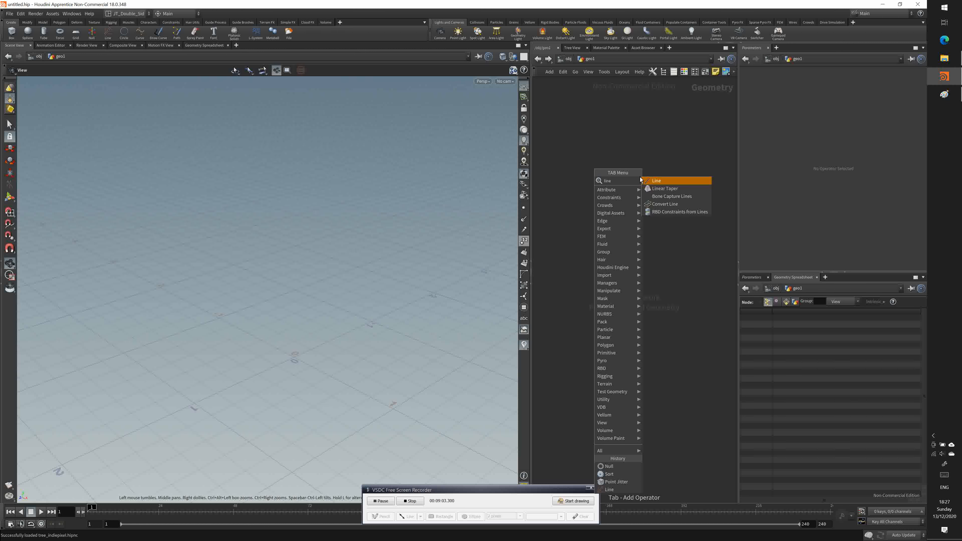
pyautogui.click(655, 182)
pyautogui.click(578, 115)
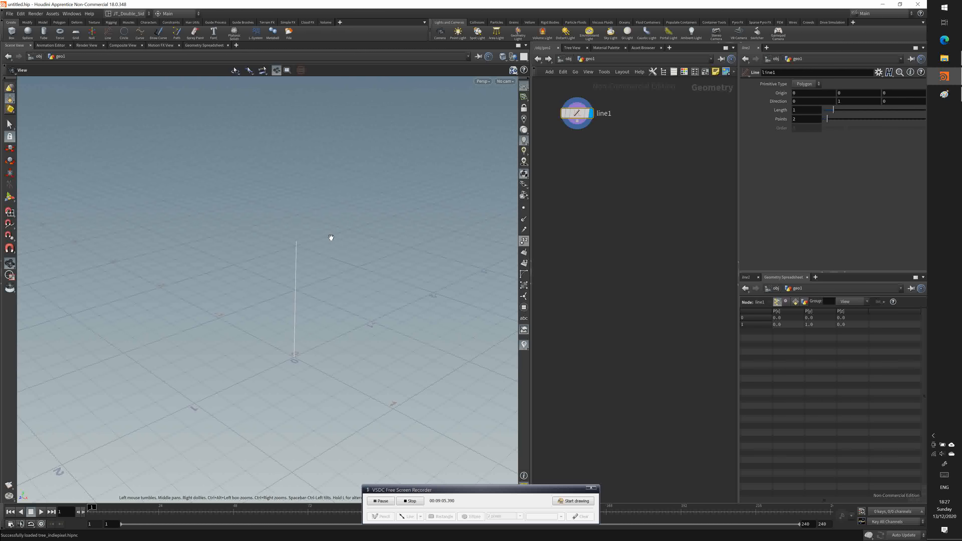
pyautogui.moveTo(301, 288)
pyautogui.mouseDown()
pyautogui.moveTo(295, 316)
pyautogui.moveTo(266, 333)
pyautogui.moveTo(294, 324)
pyautogui.moveTo(292, 389)
pyautogui.mouseUp()
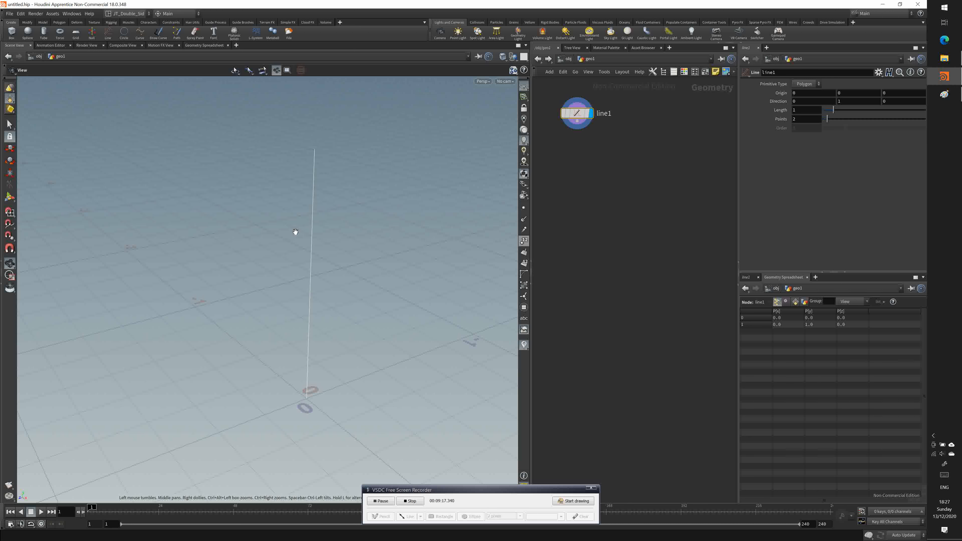
# Turn on the display of points and point numbers for the line in the viewport.
pyautogui.click(523, 209)
pyautogui.scroll(2, 307, 261)
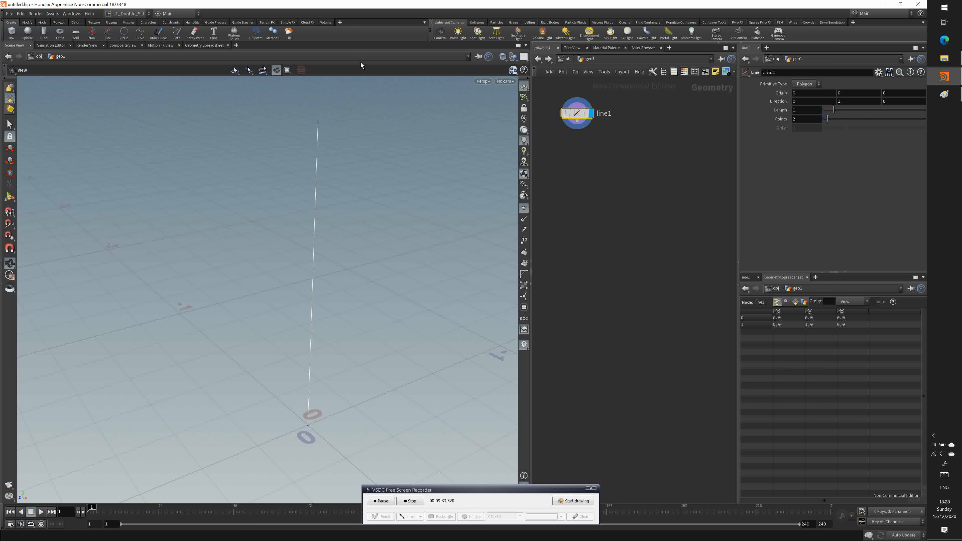
pyautogui.click(525, 245)
pyautogui.scroll(4, 328, 133)
pyautogui.scroll(1, 301, 186)
pyautogui.moveTo(301, 185); pyautogui.dragTo(303, 179, button='middle')
pyautogui.scroll(-2, 303, 179)
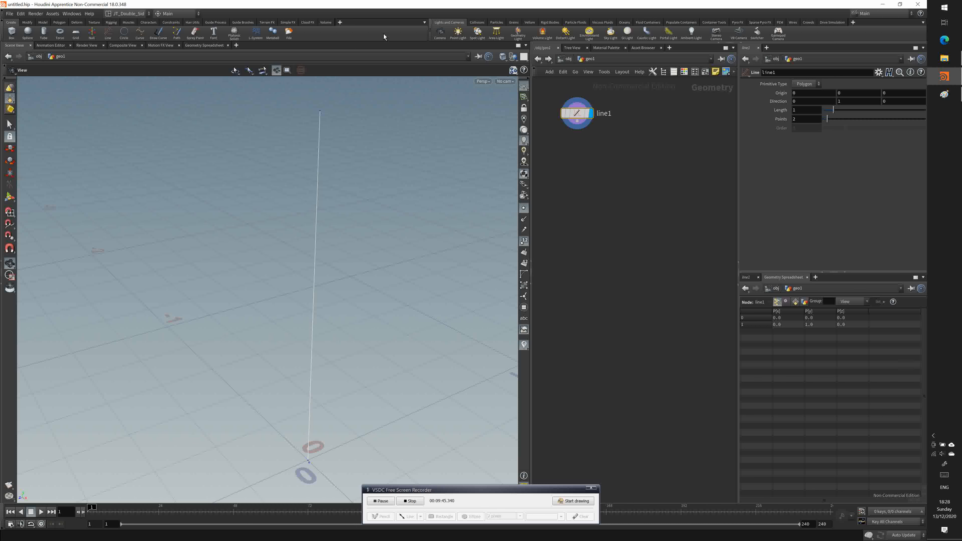
pyautogui.moveTo(202, 233); pyautogui.dragTo(210, 230)
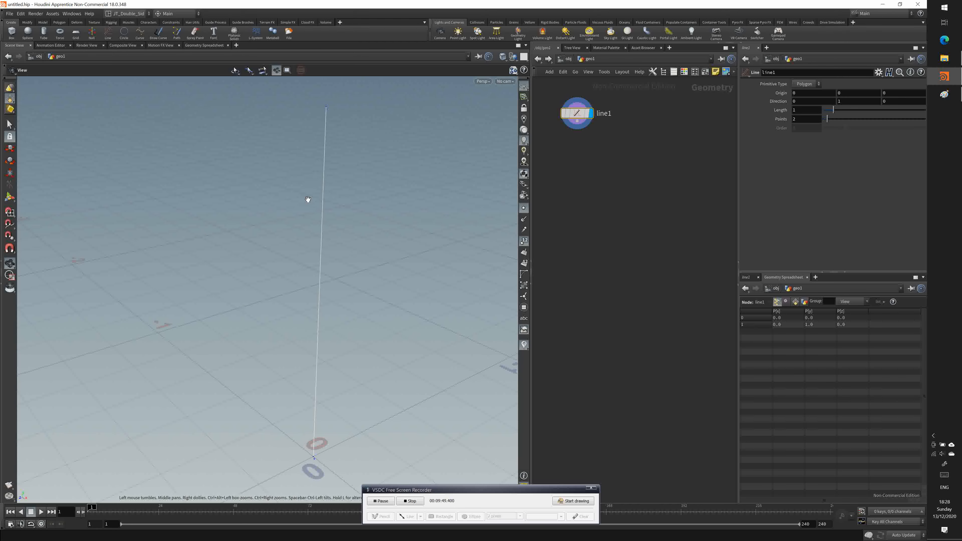
# Set the line's number of points to 15 and shift its node sideways in the network.
pyautogui.hotkey('alt', 'Tab')
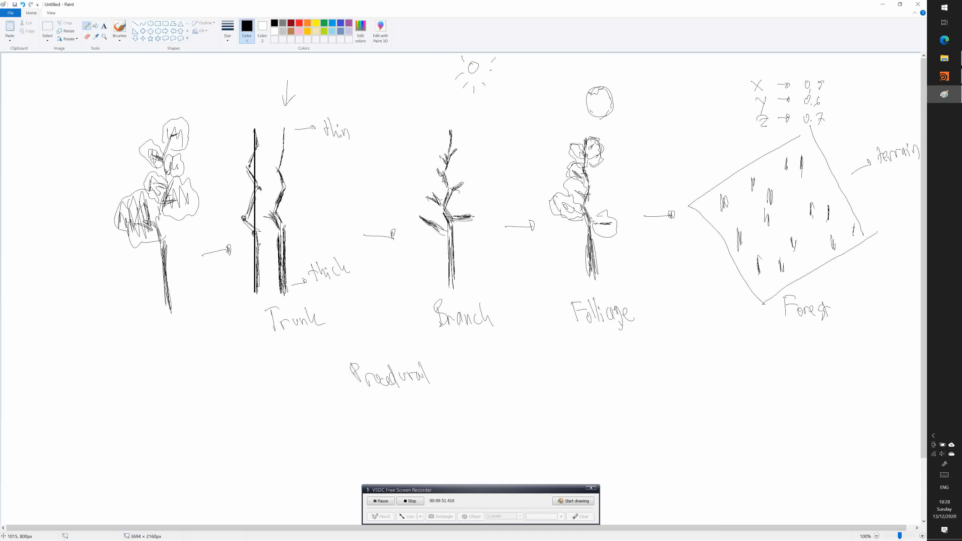
pyautogui.hotkey('alt', 'Tab')
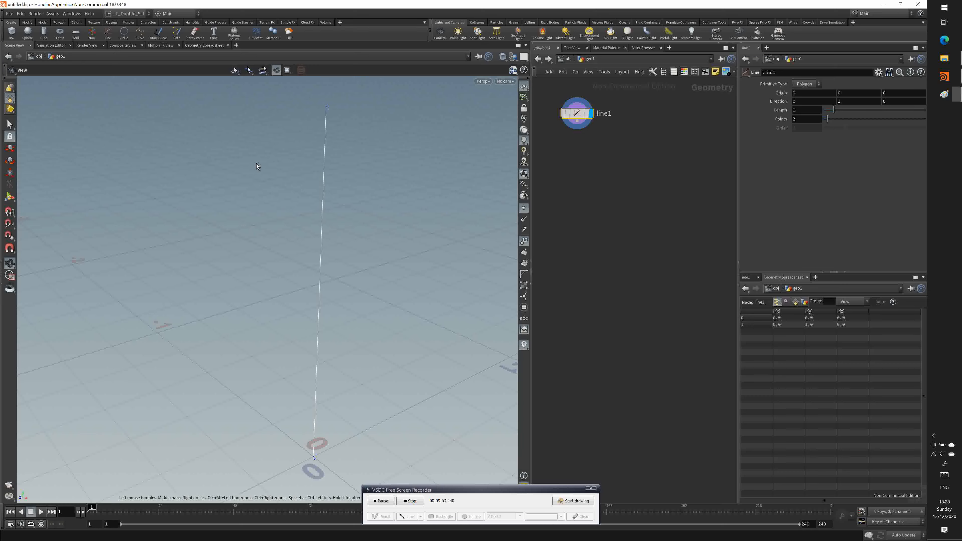
pyautogui.moveTo(826, 120); pyautogui.dragTo(855, 122)
pyautogui.moveTo(586, 116)
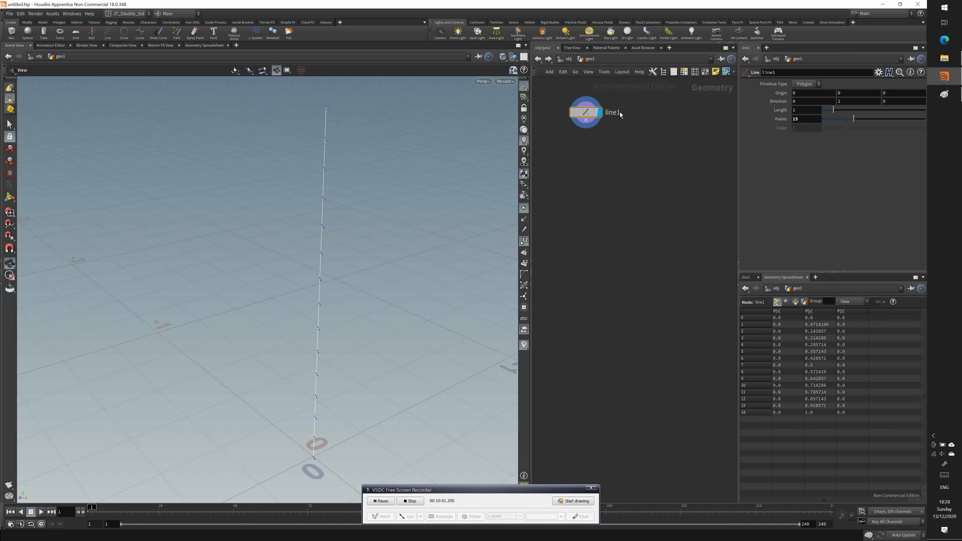
pyautogui.moveTo(586, 116); pyautogui.dragTo(650, 115)
# Review the zigzag trunk sketch in Paint and return to Houdini.
pyautogui.hotkey('alt', 'Tab')
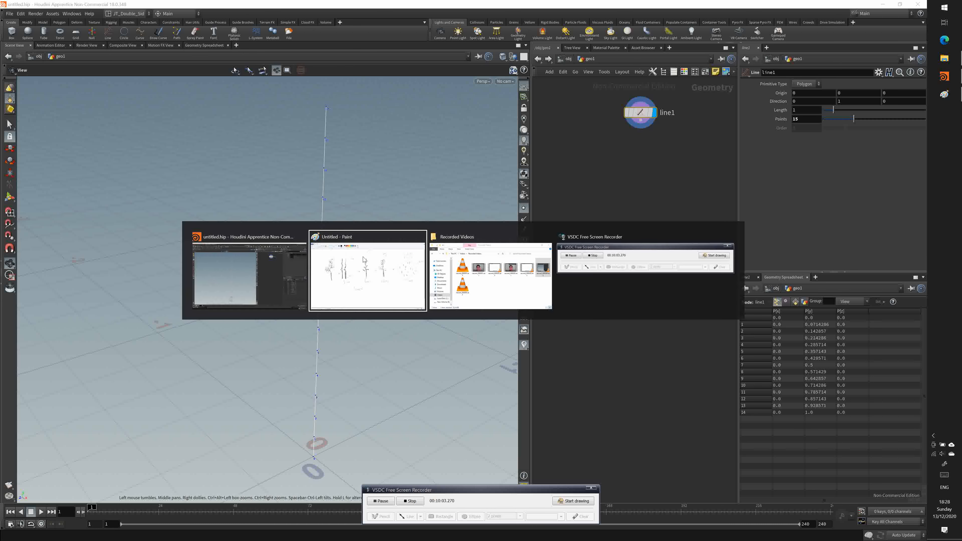
pyautogui.moveTo(273, 192); pyautogui.dragTo(270, 197)
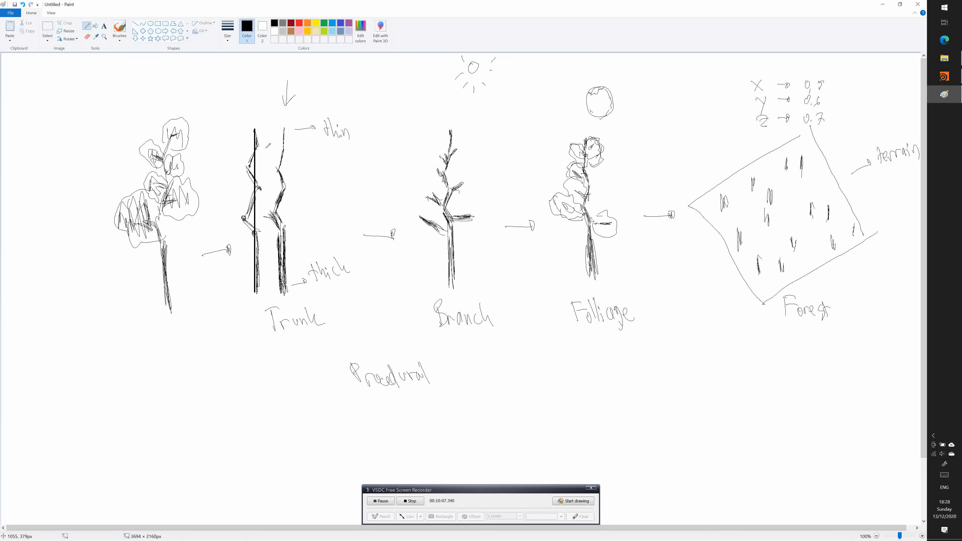
pyautogui.hotkey('alt', 'Tab')
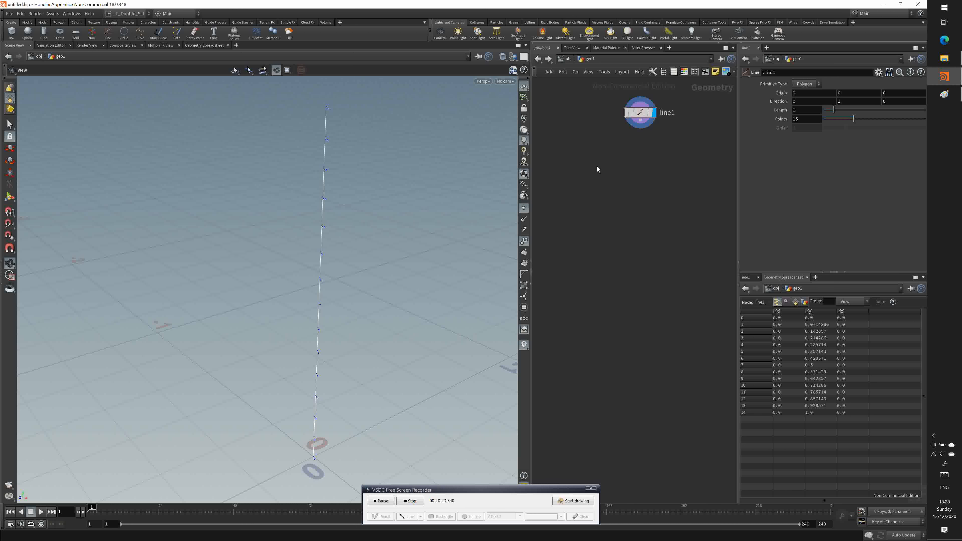
# Add a Point Jitter node below the Line node, wire the line into it and display its result.
pyautogui.press('Tab')
pyautogui.press('Tab')
pyautogui.write('point')
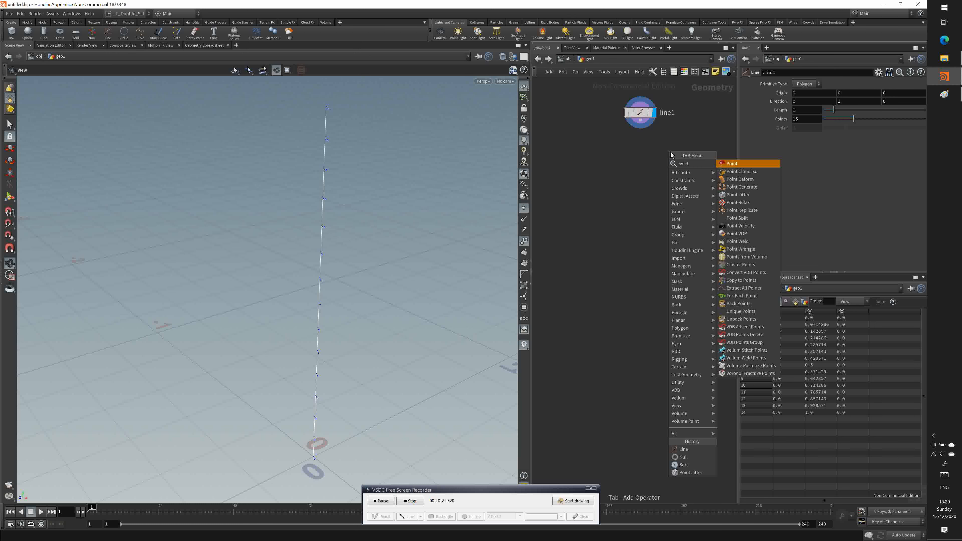
pyautogui.write(' j')
pyautogui.press('Return')
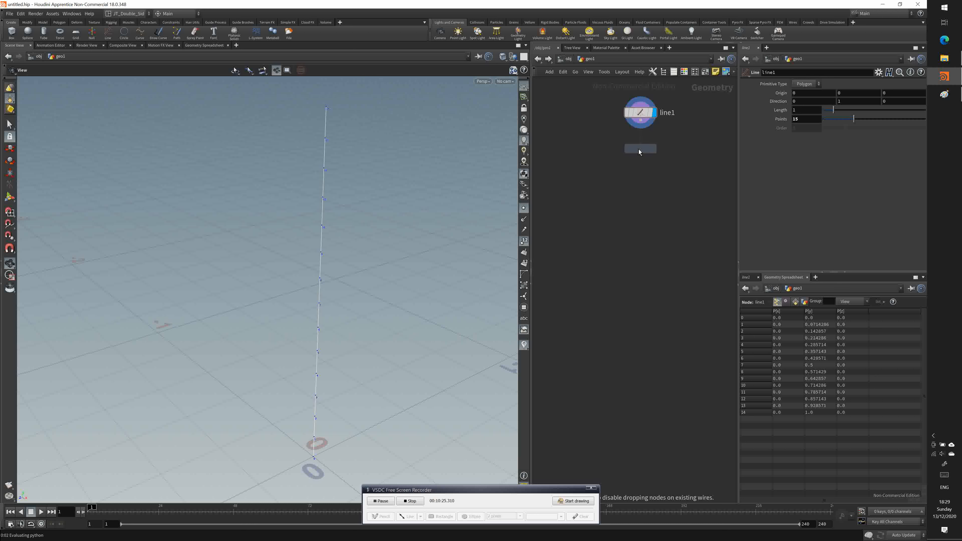
pyautogui.click(638, 149)
pyautogui.click(640, 120)
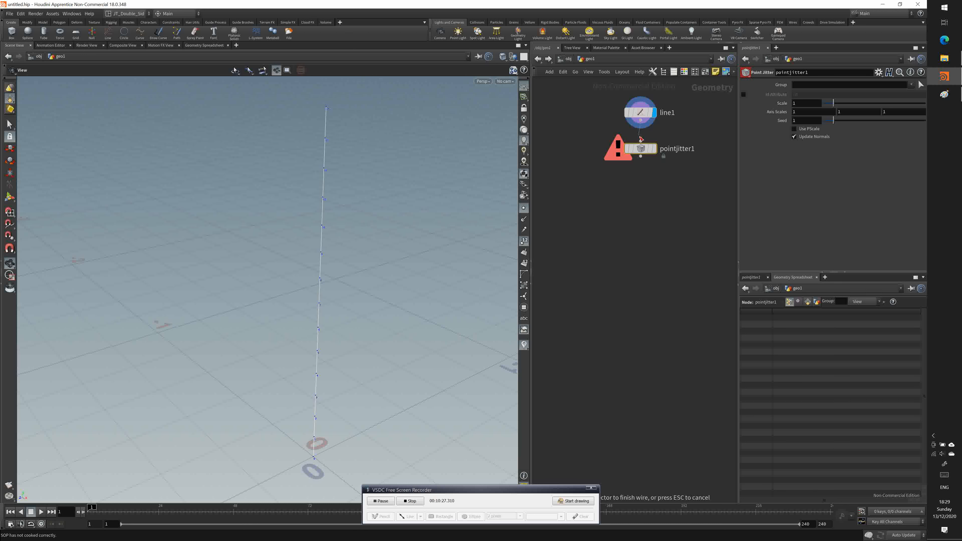
pyautogui.click(640, 141)
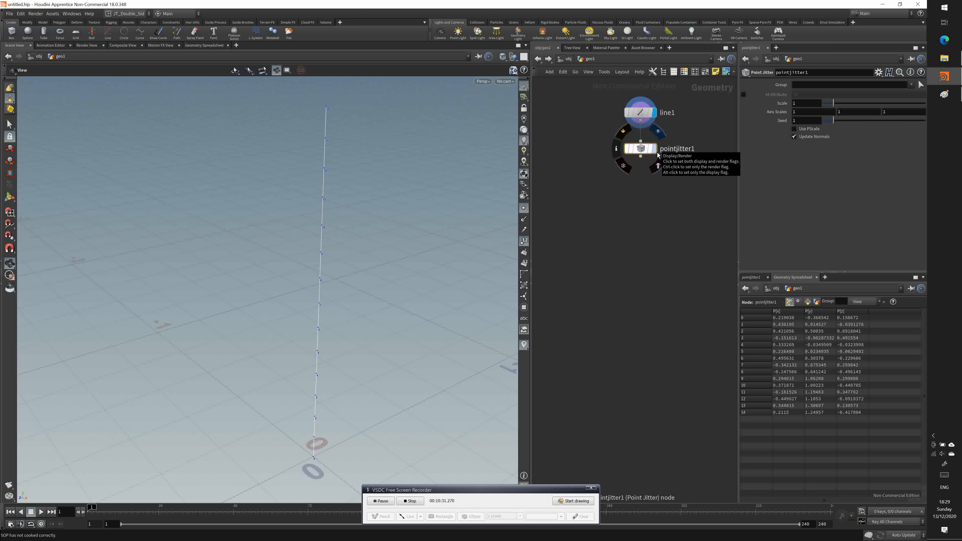
pyautogui.click(657, 154)
pyautogui.moveTo(354, 280)
pyautogui.mouseDown()
pyautogui.moveTo(352, 266)
pyautogui.moveTo(343, 272)
pyautogui.moveTo(354, 271)
pyautogui.mouseUp()
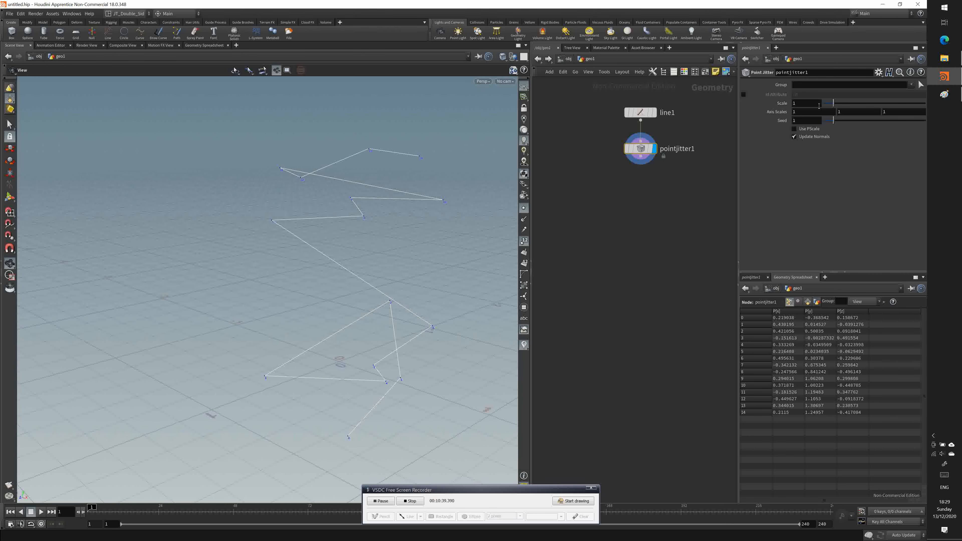
# Reduce the Point Jitter scale to 0.1 and further to 0.05.
pyautogui.moveTo(832, 104); pyautogui.dragTo(826, 106)
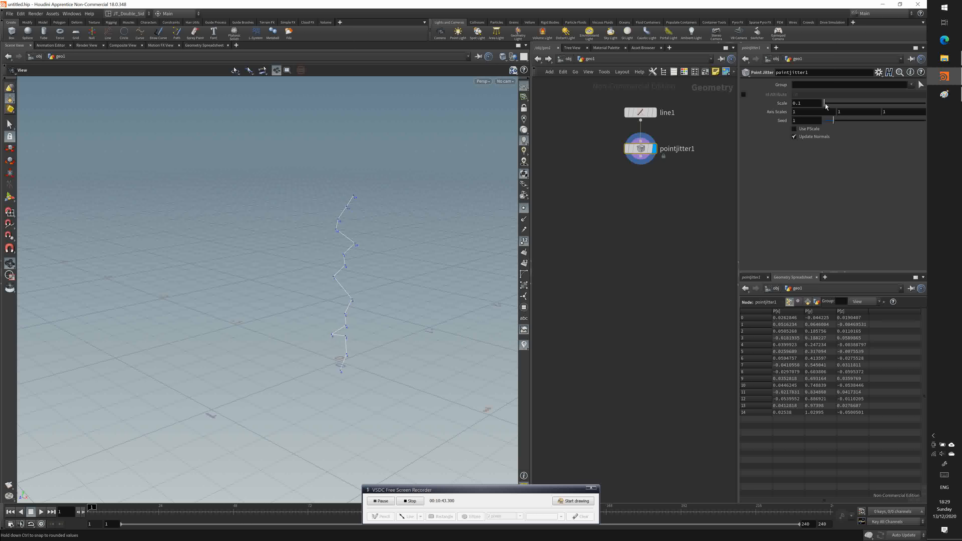
pyautogui.moveTo(370, 266); pyautogui.dragTo(372, 257)
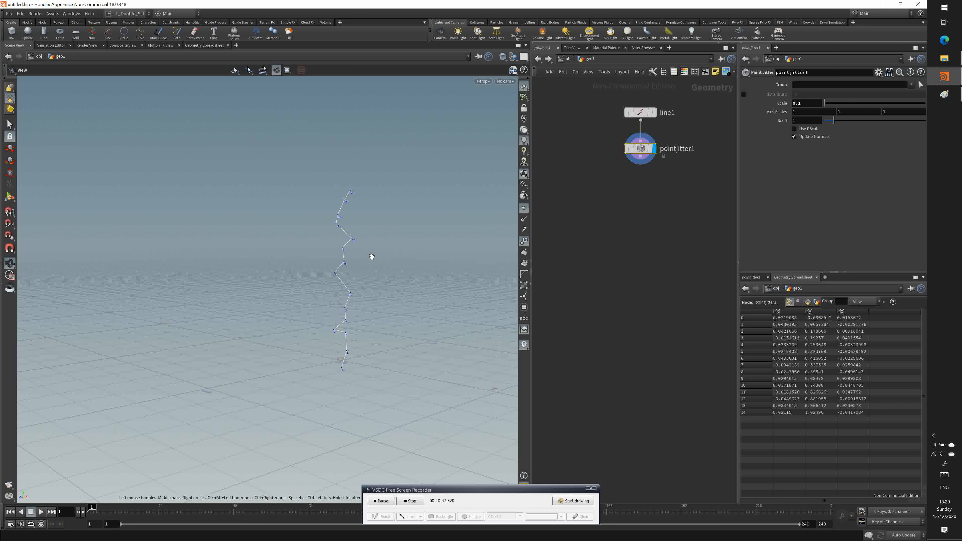
pyautogui.click(810, 103)
pyautogui.press('BackSpace')
pyautogui.write('05')
pyautogui.press('Return')
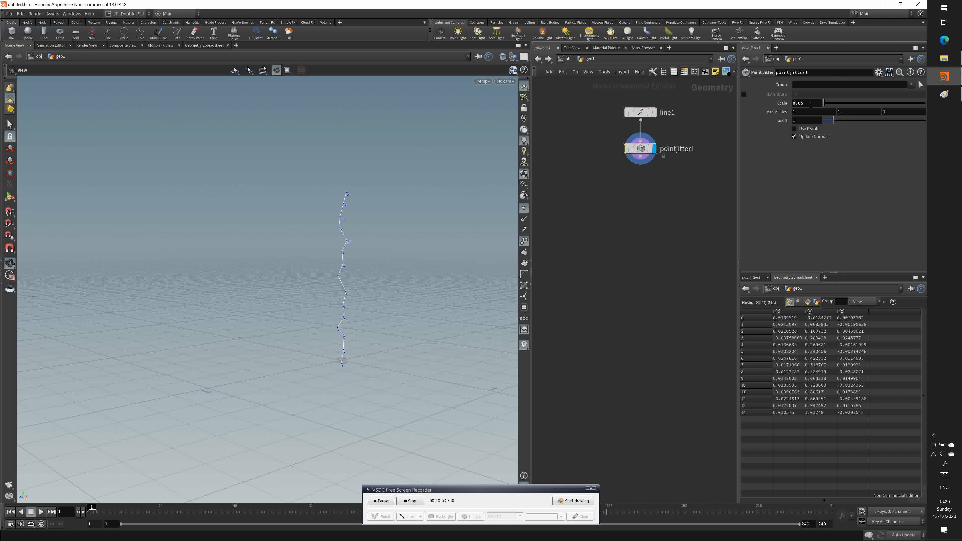
# Try a Point Jitter scale of 0.01 and return it to 0.05.
pyautogui.click(810, 104)
pyautogui.press('BackSpace')
pyautogui.write('1')
pyautogui.press('Return')
pyautogui.click(811, 103)
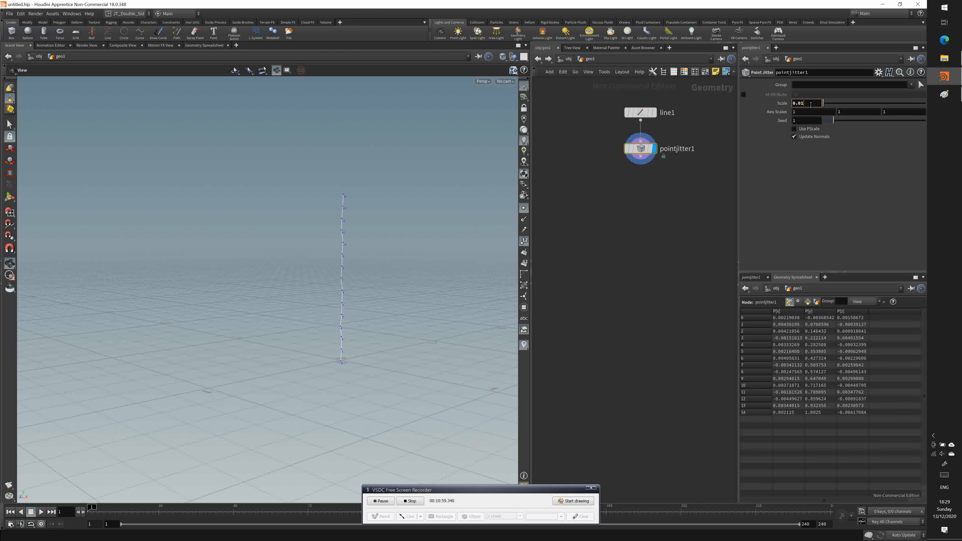
pyautogui.press('BackSpace')
pyautogui.write('5')
pyautogui.press('Return')
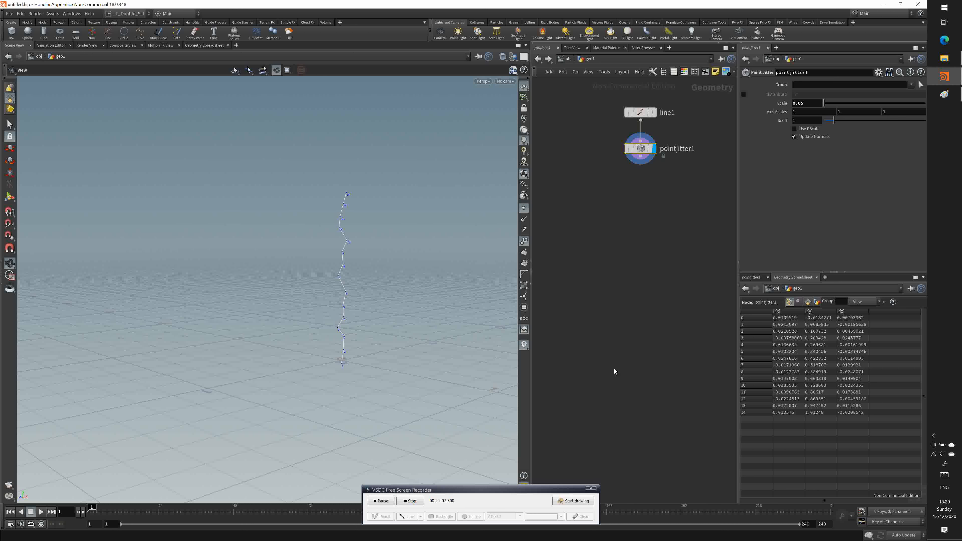
# Move the Line and Point Jitter nodes together higher up in the network.
pyautogui.scroll(-2, 621, 341)
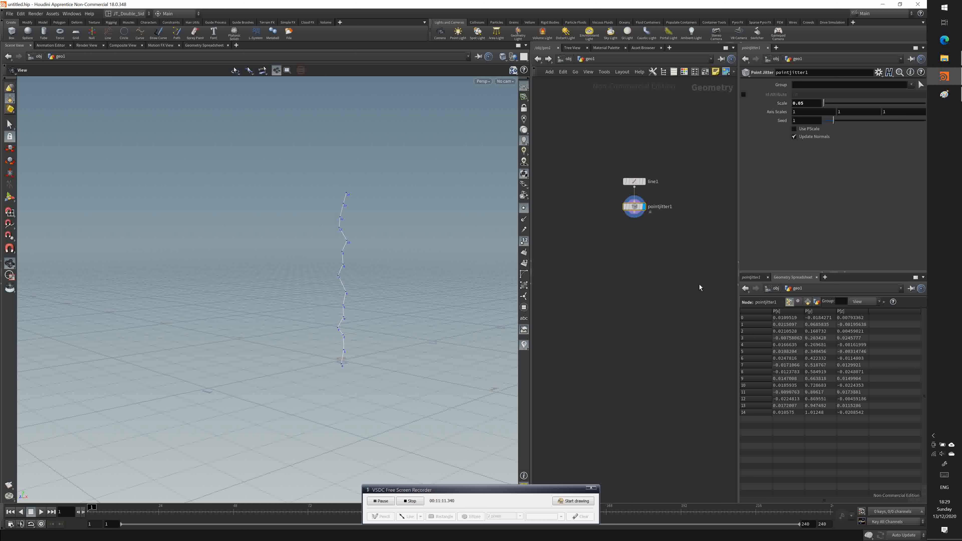
pyautogui.moveTo(631, 273); pyautogui.dragTo(597, 141)
pyautogui.moveTo(638, 181); pyautogui.dragTo(639, 111)
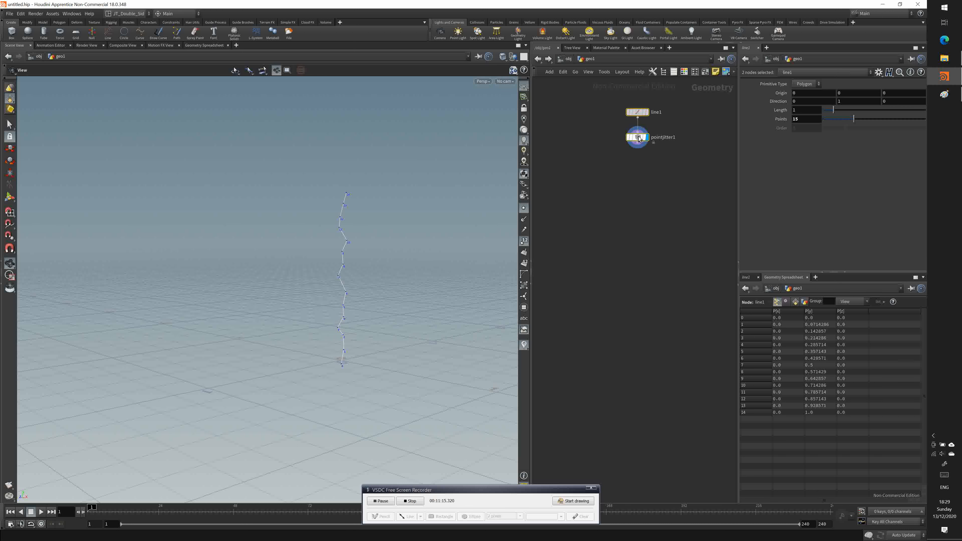
# Set the Point Jitter scale to 0.1 and its seed to 2.9.
pyautogui.click(634, 143)
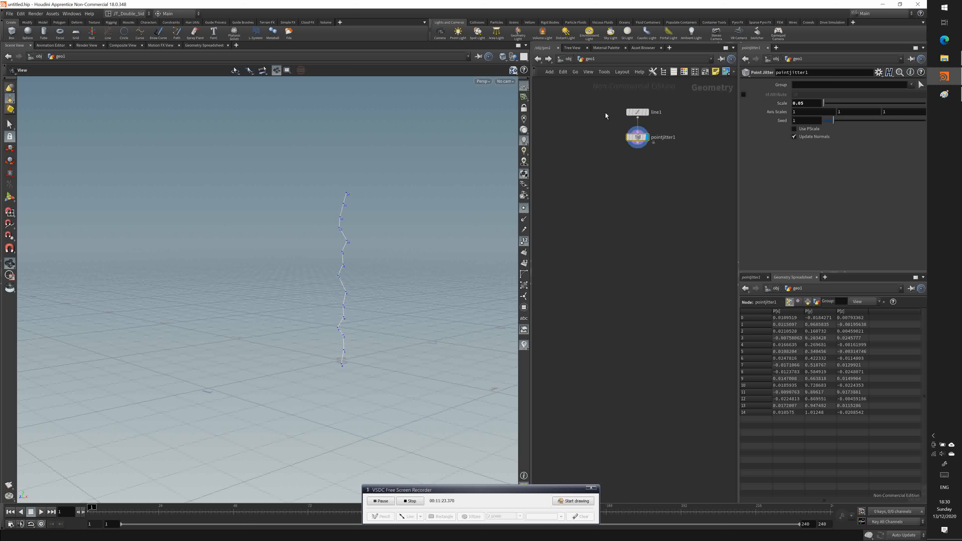
pyautogui.click(802, 104)
pyautogui.moveTo(822, 103); pyautogui.dragTo(887, 122)
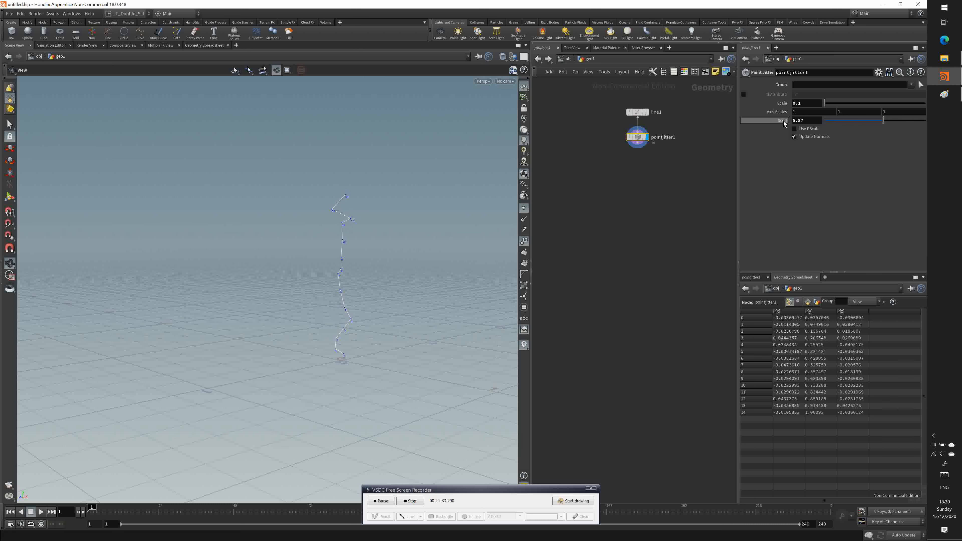
pyautogui.moveTo(890, 121); pyautogui.dragTo(852, 125)
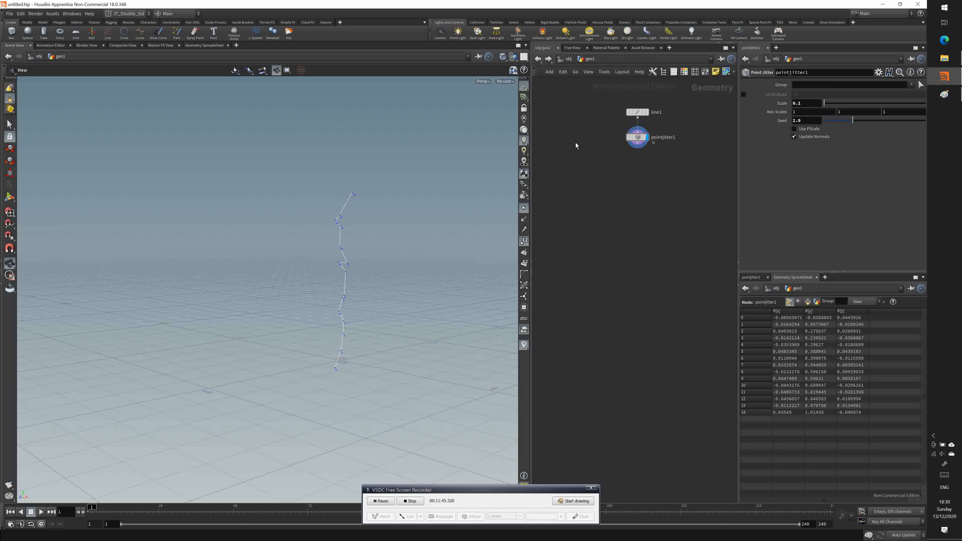
# Add a Null node to the network beside the Line node.
pyautogui.press('Tab')
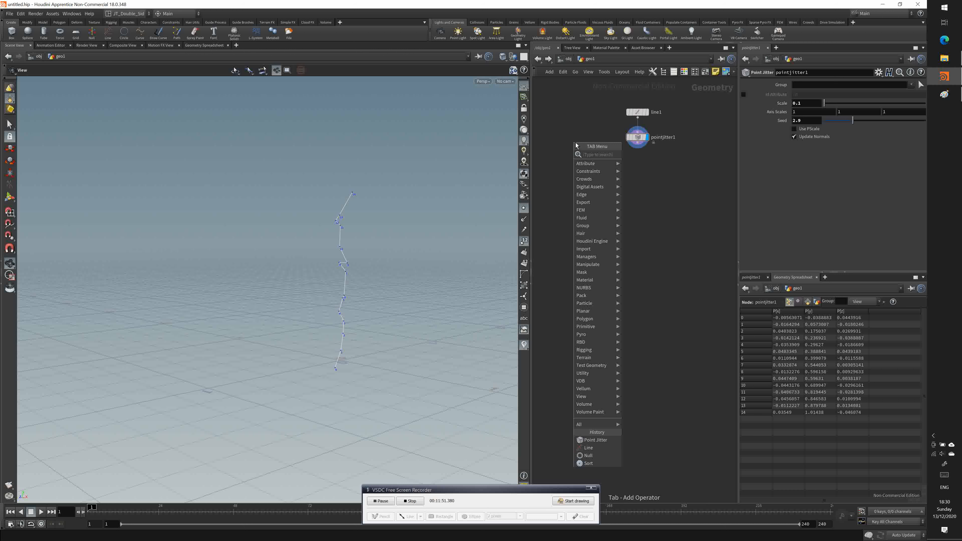
pyautogui.write('null')
pyautogui.press('Return')
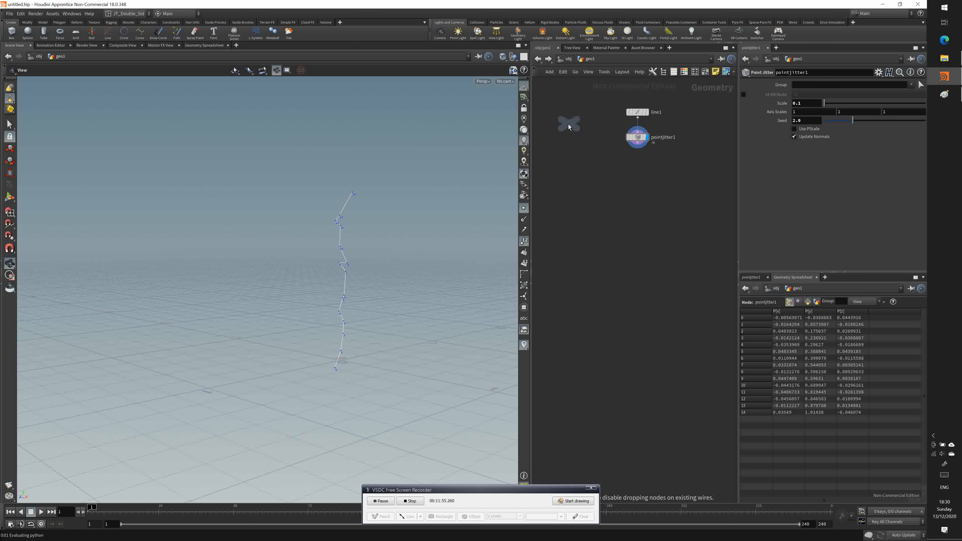
pyautogui.click(568, 124)
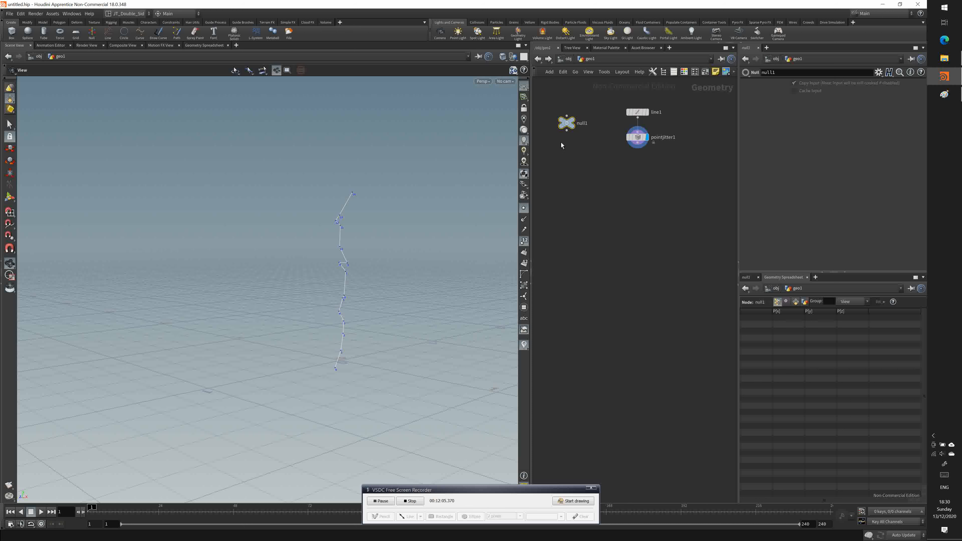
# Open the Null's parameter interface for editing, move the dialog clear of the nodes, and show the Point Jitter parameters alongside it.
pyautogui.click(879, 73)
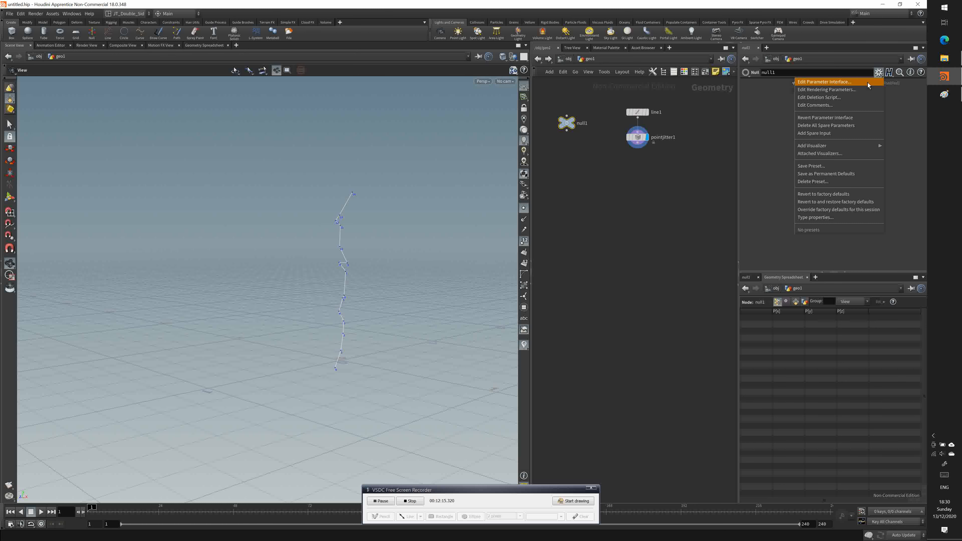
pyautogui.click(867, 82)
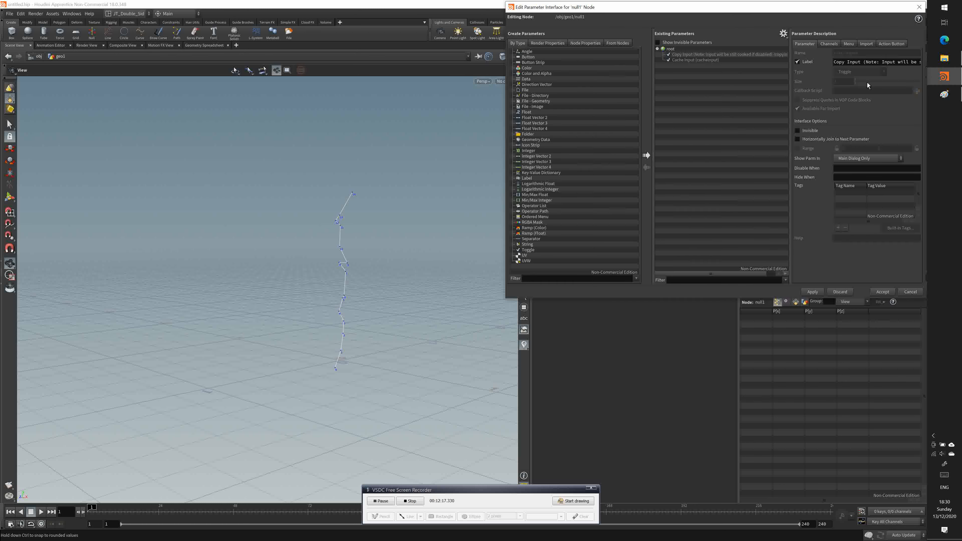
pyautogui.moveTo(735, 14); pyautogui.dragTo(531, 77)
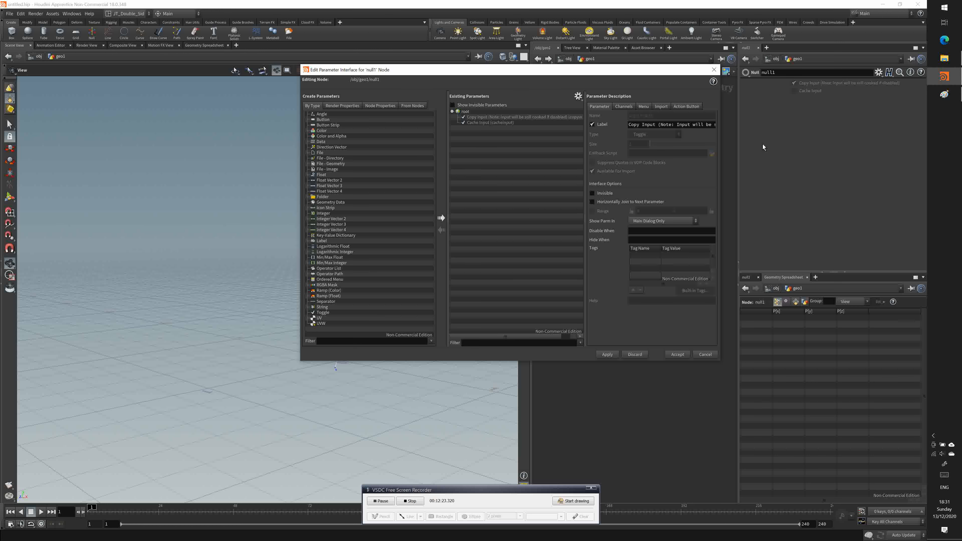
pyautogui.moveTo(620, 71); pyautogui.dragTo(586, 162)
pyautogui.click(642, 137)
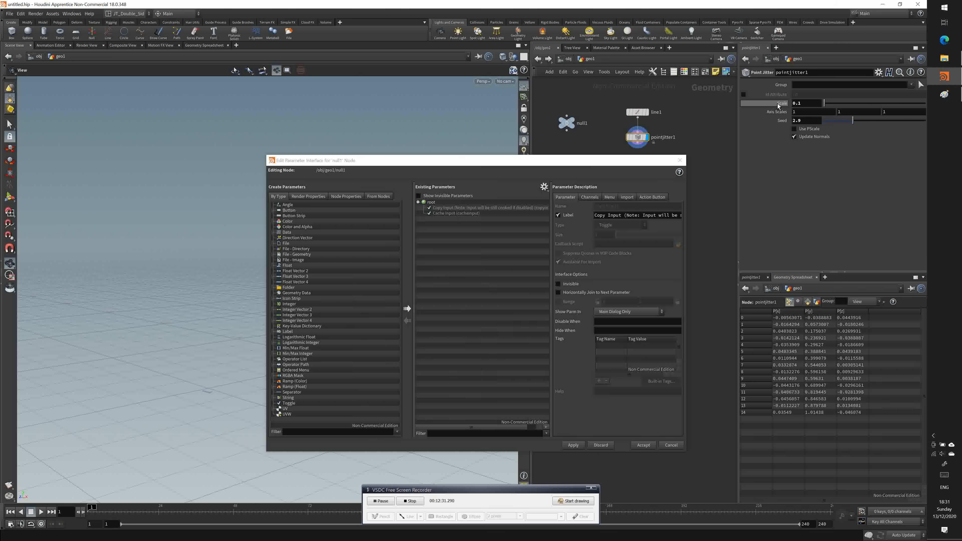
pyautogui.moveTo(777, 103)
# Add a Float parameter to the Null, named trunk_jitter and labelled Trunk Jitter.
pyautogui.click(290, 266)
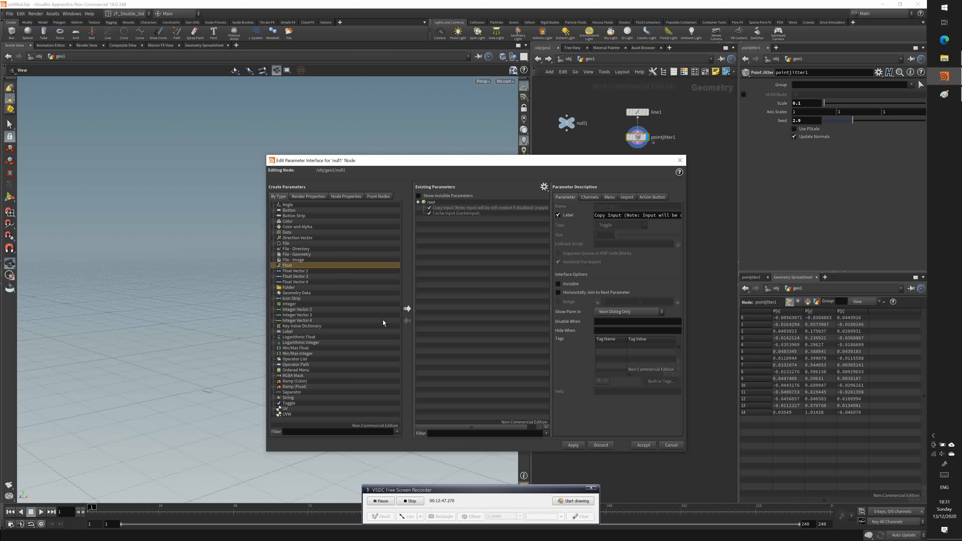
pyautogui.click(407, 308)
pyautogui.doubleClick(631, 210)
pyautogui.write('trunk')
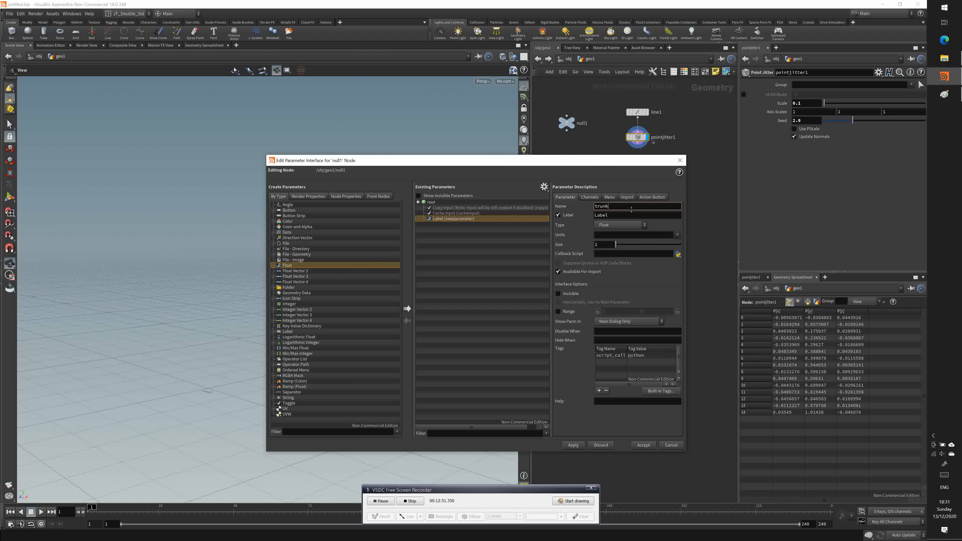
pyautogui.write('_jitter')
pyautogui.click(632, 215)
pyautogui.write('Trunk Juitt')
pyautogui.press('Return')
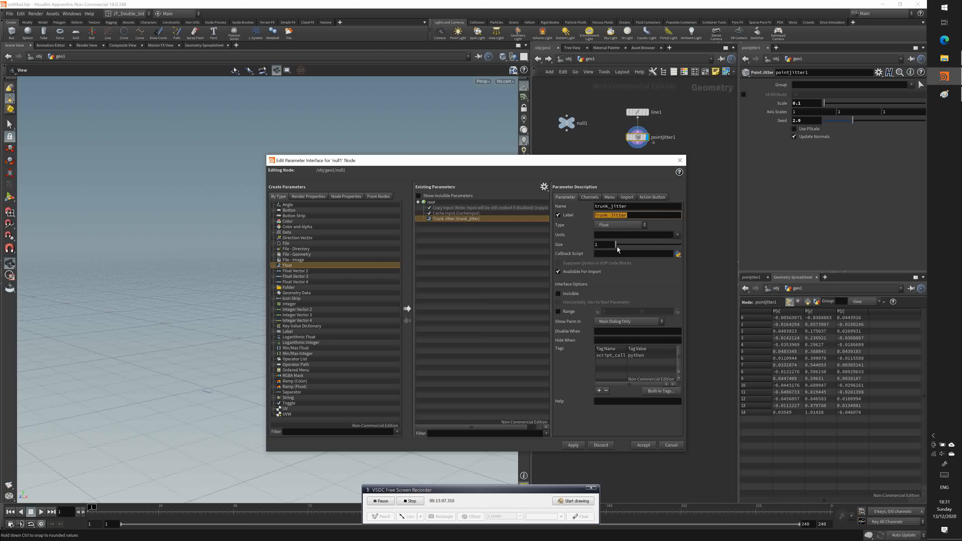
# Enable a range of 0.01 to 0.1 for the Trunk Jitter parameter and accept the interface changes.
pyautogui.click(569, 312)
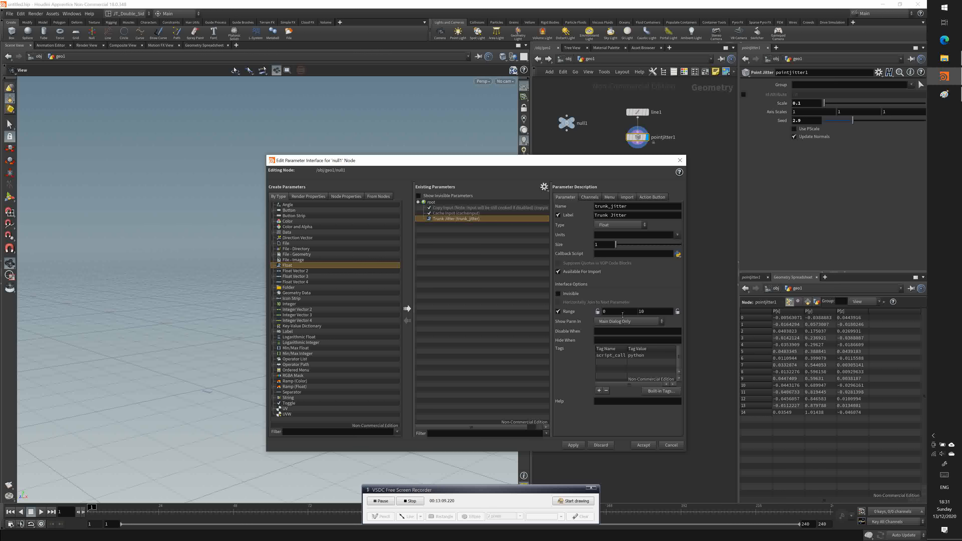
pyautogui.click(622, 312)
pyautogui.write('.01')
pyautogui.press('Tab')
pyautogui.write('0')
pyautogui.press('Return')
pyautogui.click(643, 445)
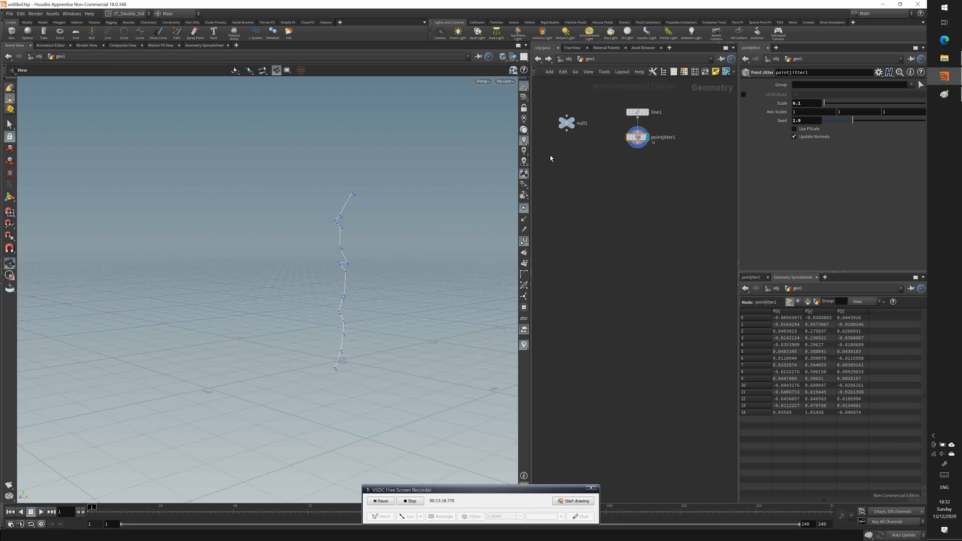
# Set the Null's Trunk Jitter to 0.01 and check the Point Jitter scale it should control.
pyautogui.click(565, 125)
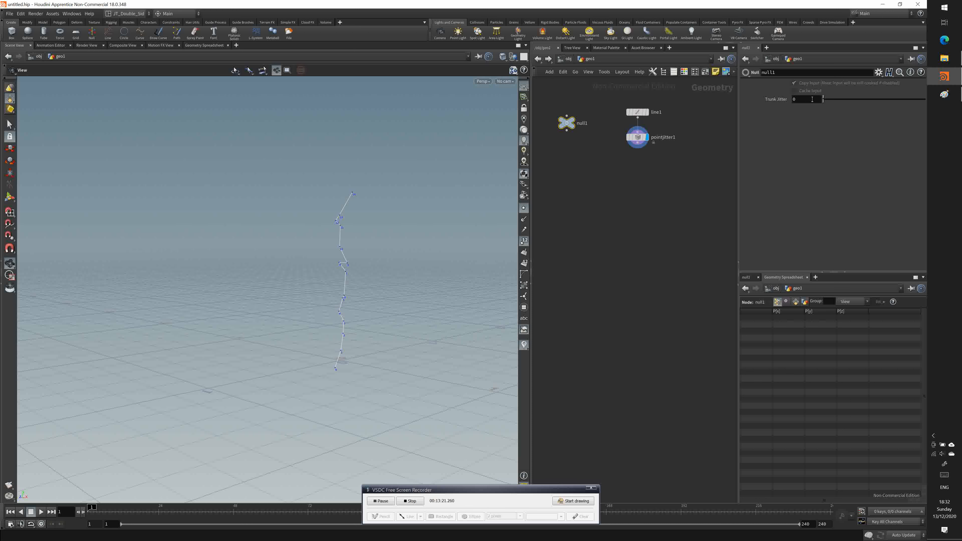
pyautogui.moveTo(823, 99)
pyautogui.mouseDown()
pyautogui.moveTo(952, 102)
pyautogui.moveTo(806, 100)
pyautogui.mouseUp()
pyautogui.click(638, 138)
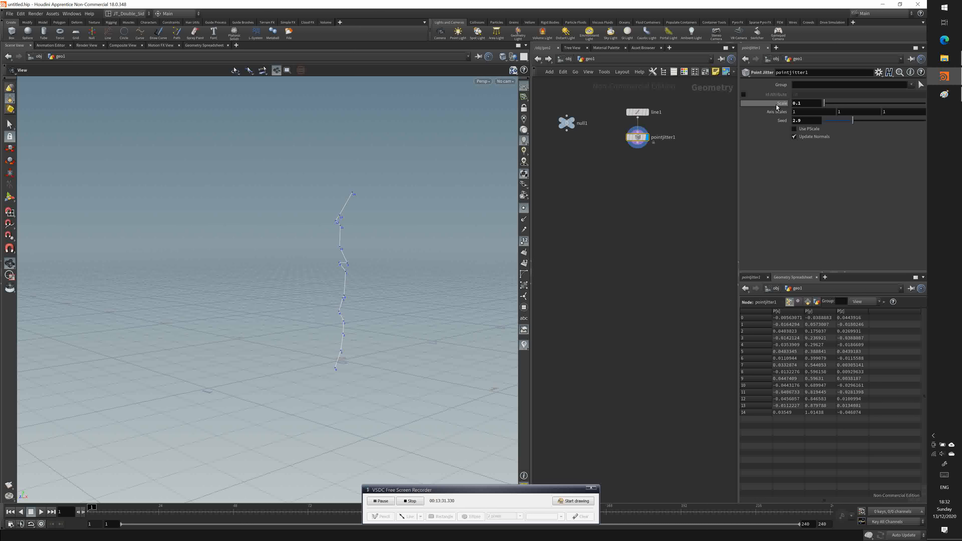
pyautogui.click(568, 125)
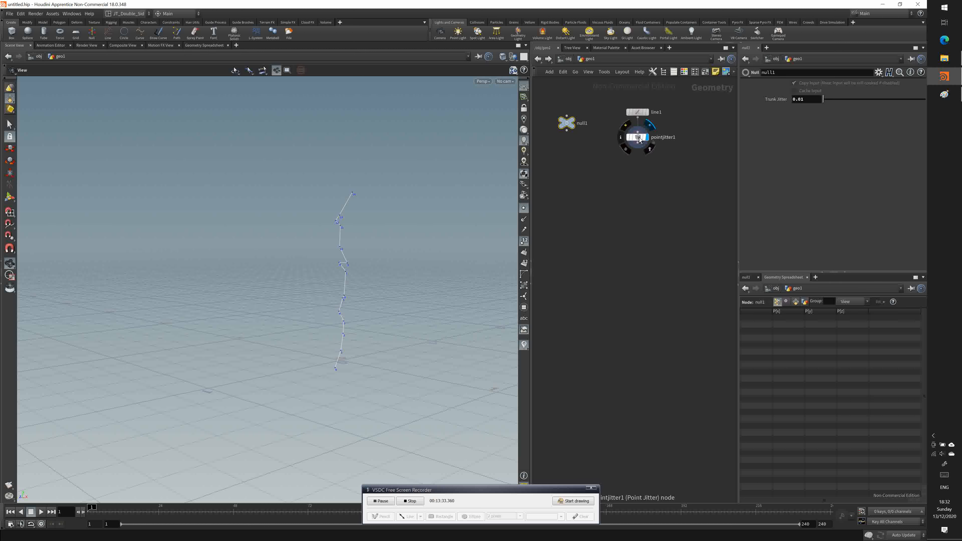
# Link the Point Jitter scale to the Null's Trunk Jitter by copying the parameter and pasting it as a relative reference.
pyautogui.rightClick(773, 99)
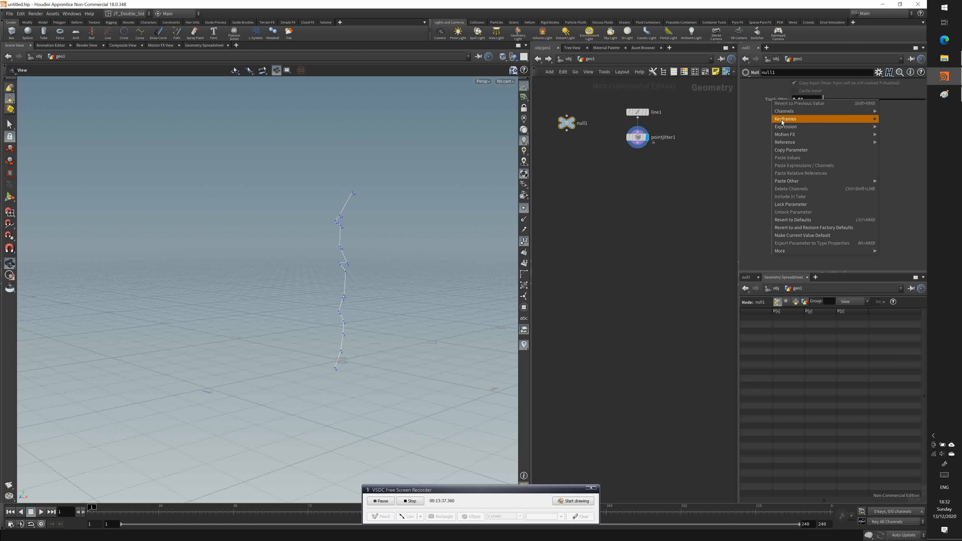
pyautogui.click(790, 151)
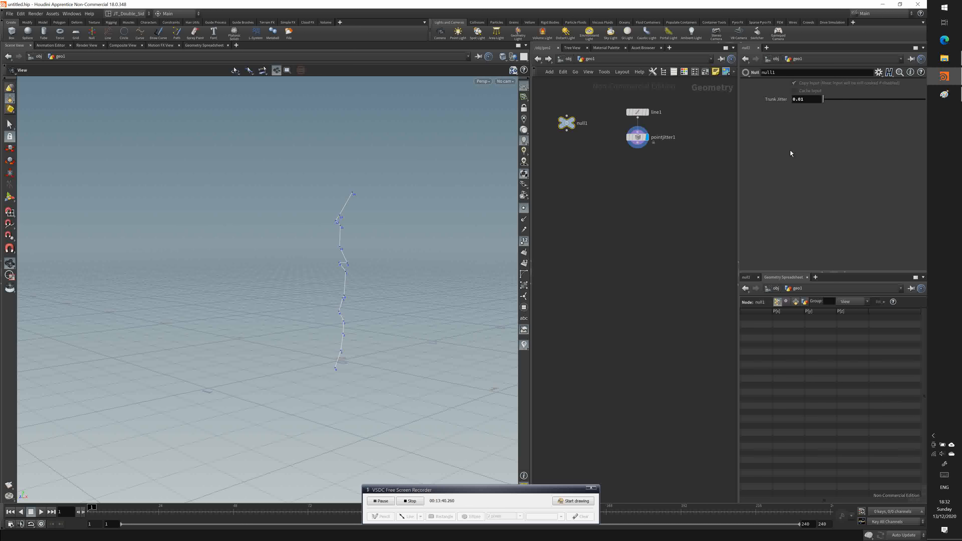
pyautogui.click(638, 139)
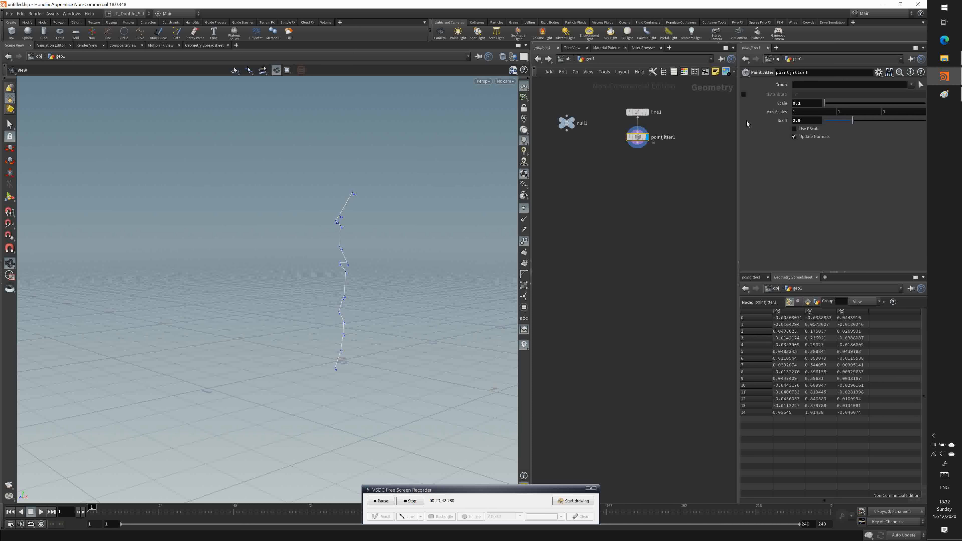
pyautogui.rightClick(783, 107)
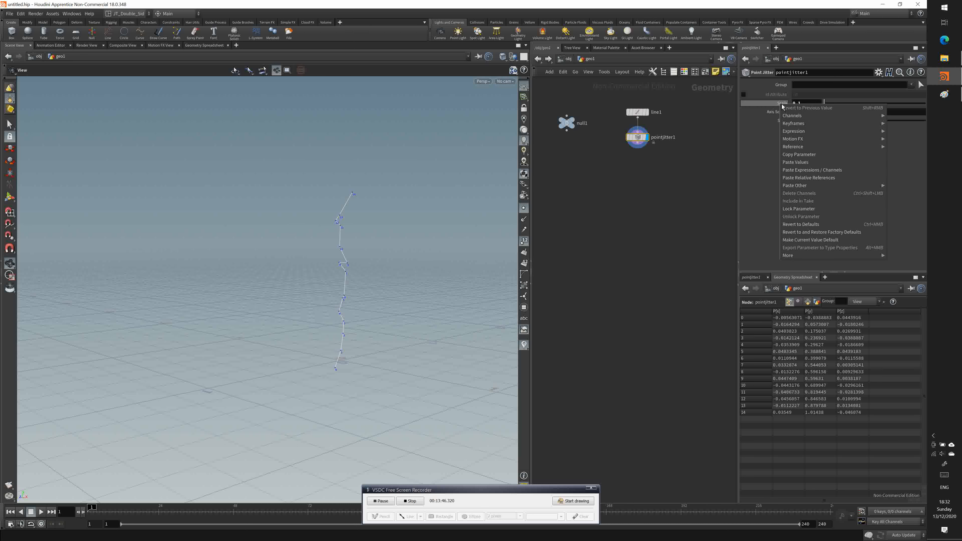
pyautogui.click(804, 178)
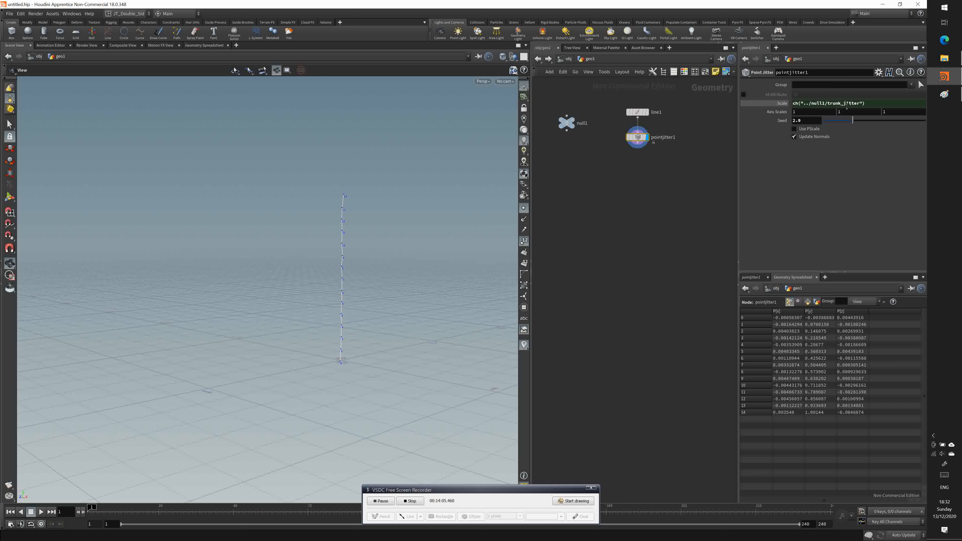
# Check the Point Jitter scale reference and try other Trunk Jitter values on the Null, returning it to 0.01.
pyautogui.click(567, 121)
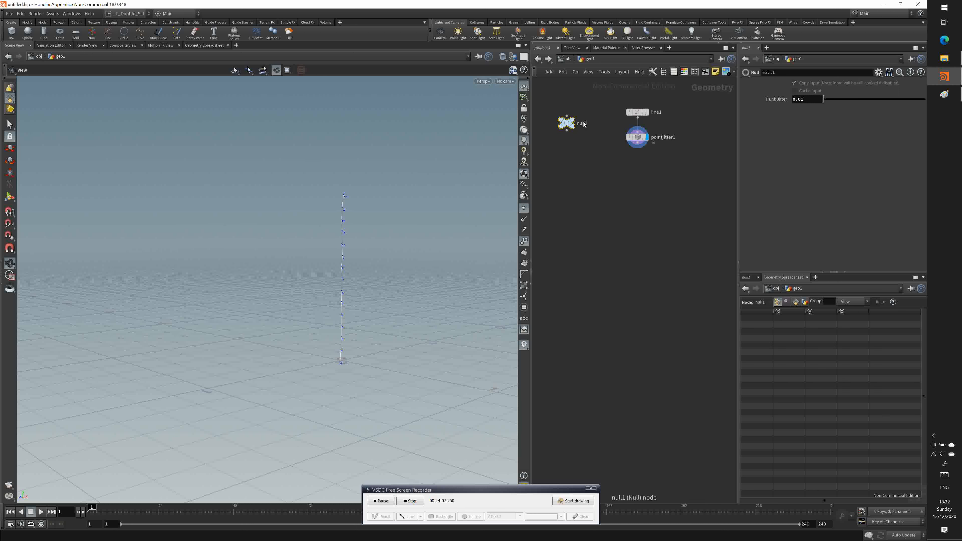
pyautogui.click(638, 138)
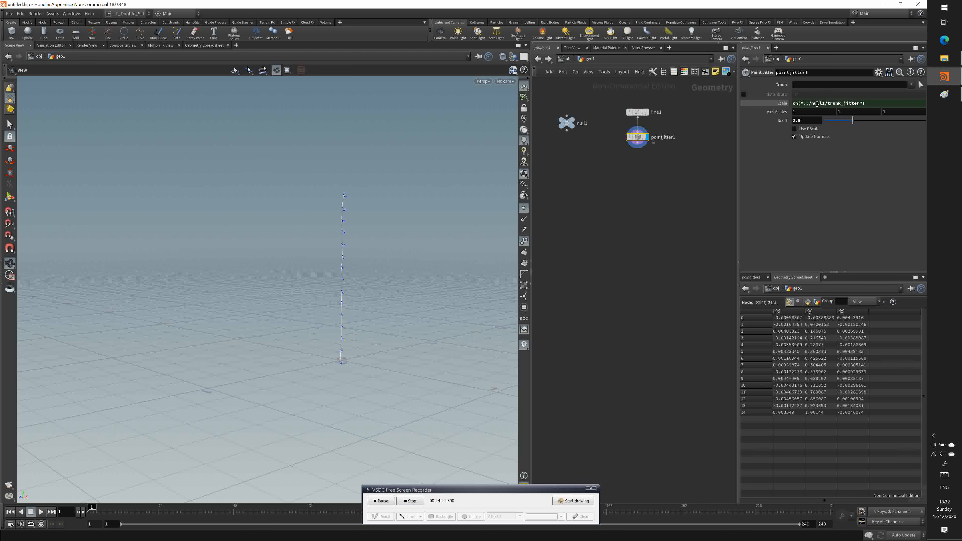
pyautogui.click(567, 122)
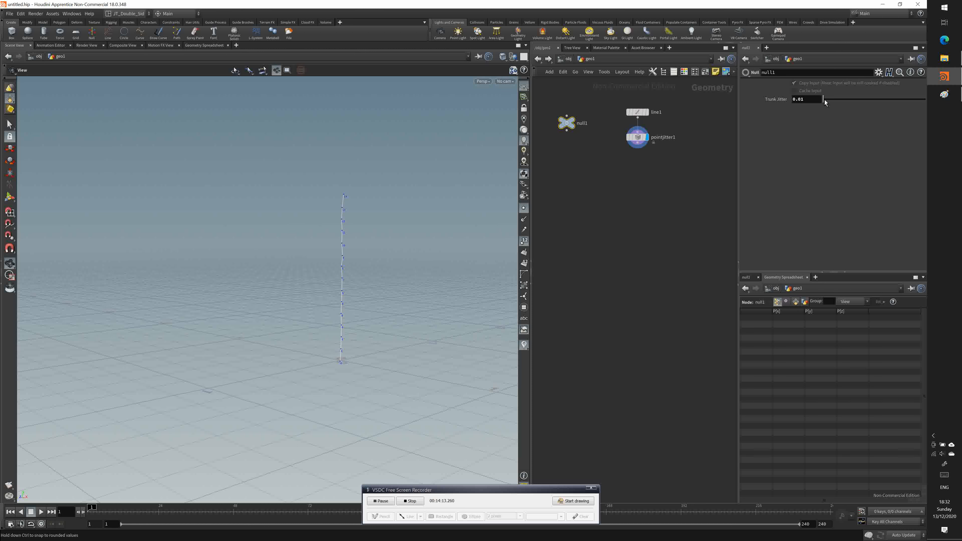
pyautogui.moveTo(832, 99); pyautogui.dragTo(792, 91)
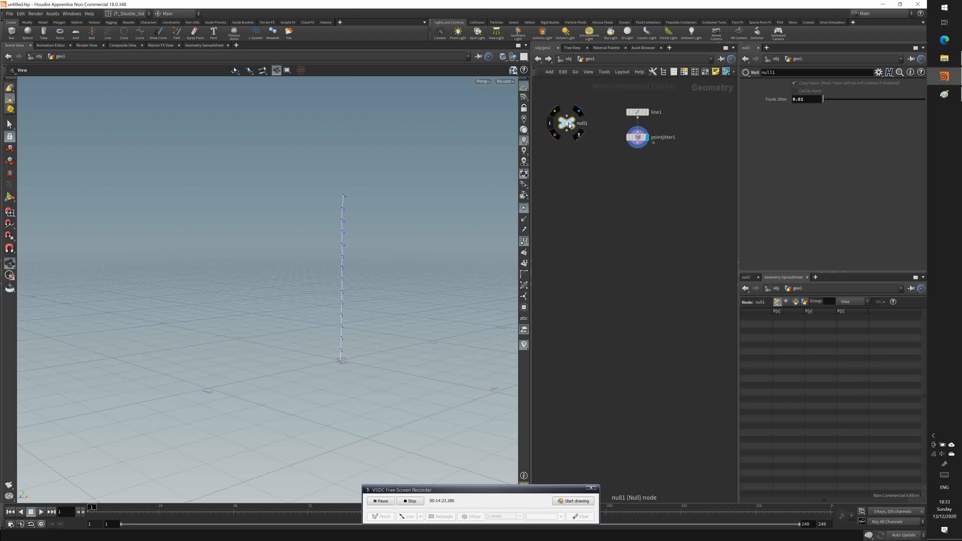
# Set the Point Jitter seed to 0.
pyautogui.click(638, 138)
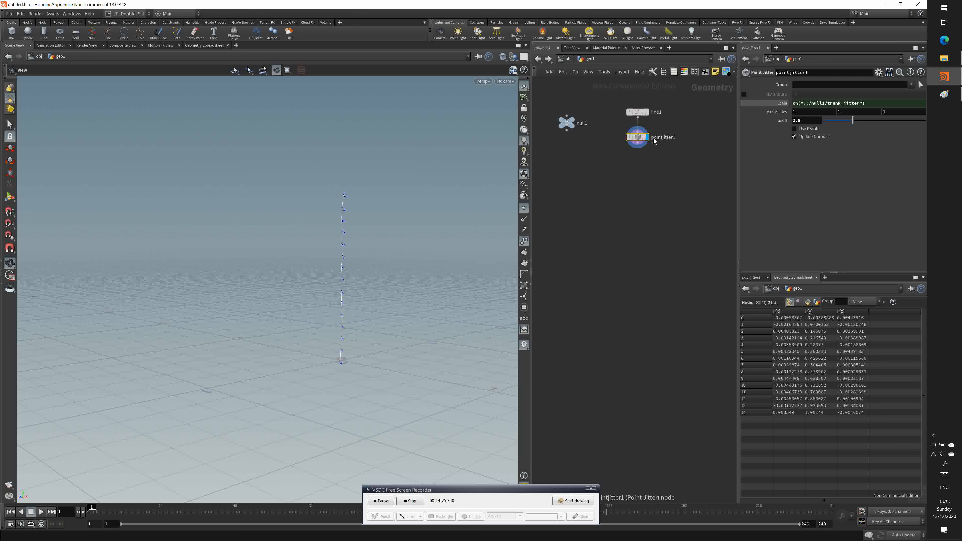
pyautogui.moveTo(852, 121); pyautogui.dragTo(816, 123)
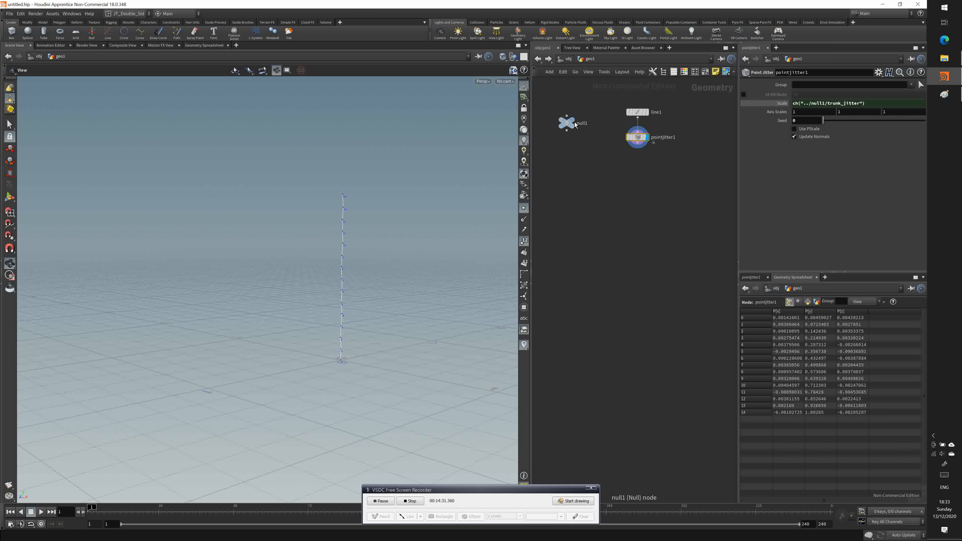
# Reopen the Null's parameter interface and review the range settings of the Trunk Jitter parameter.
pyautogui.click(571, 125)
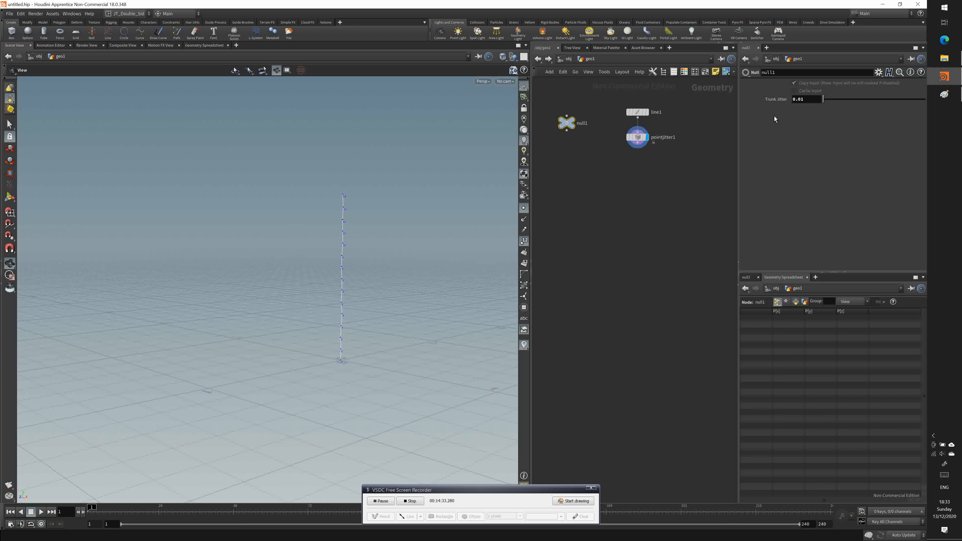
pyautogui.click(878, 73)
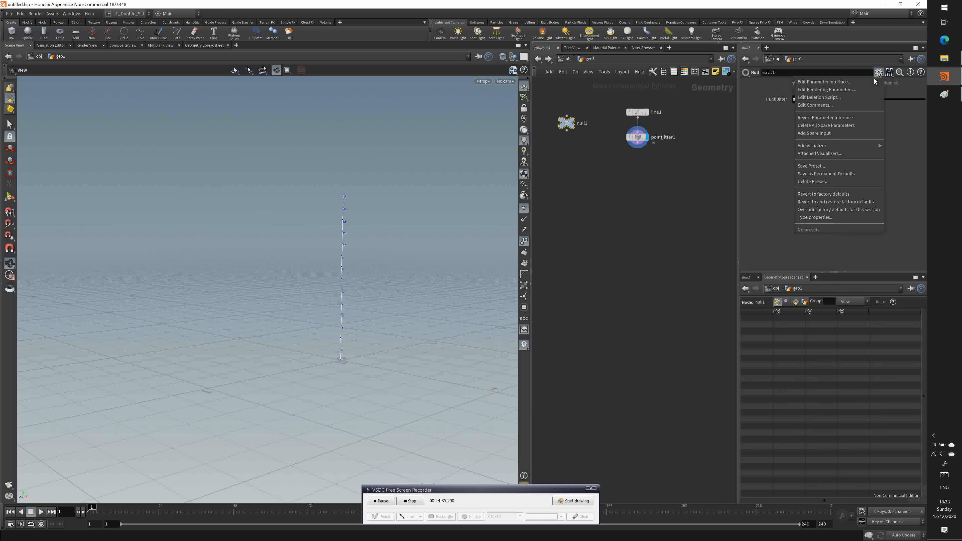
pyautogui.click(869, 81)
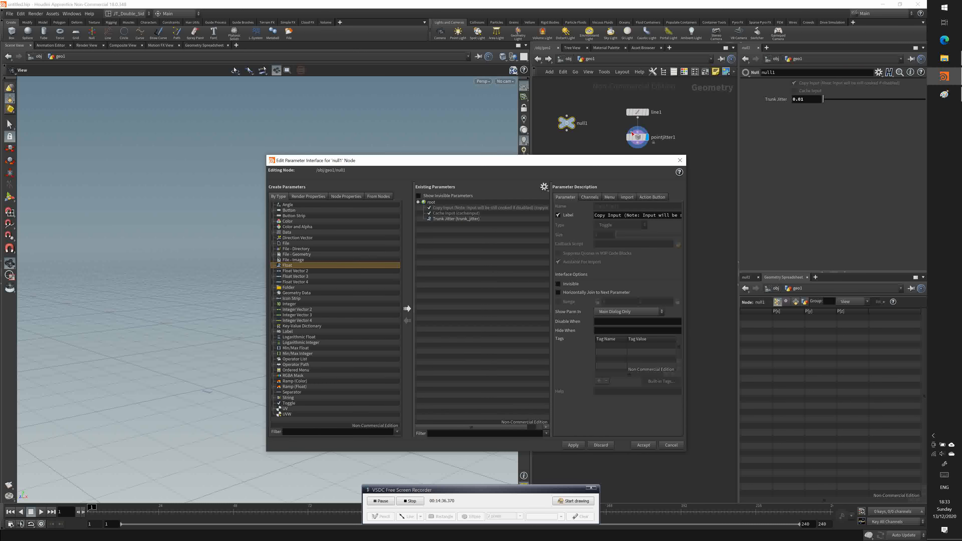
pyautogui.click(464, 219)
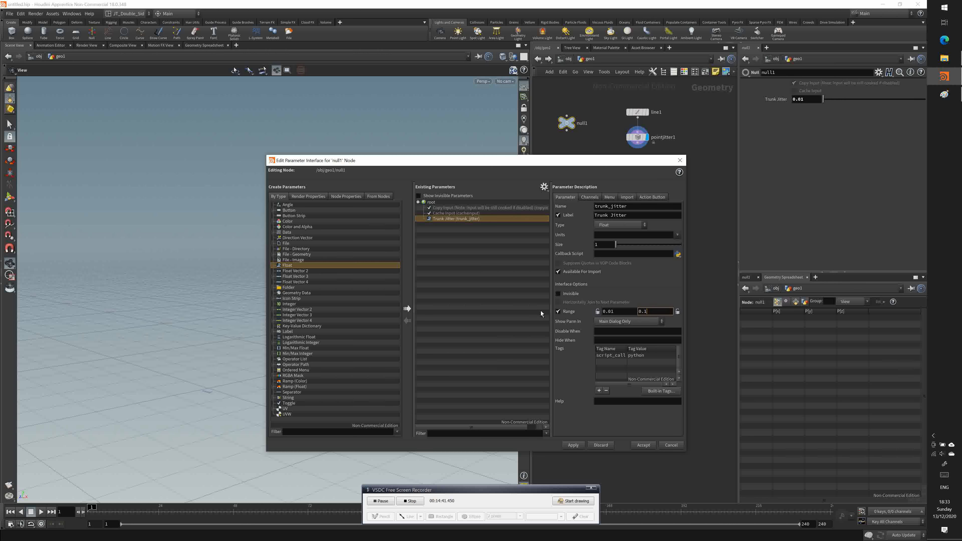
pyautogui.click(517, 303)
pyautogui.click(463, 220)
pyautogui.click(573, 445)
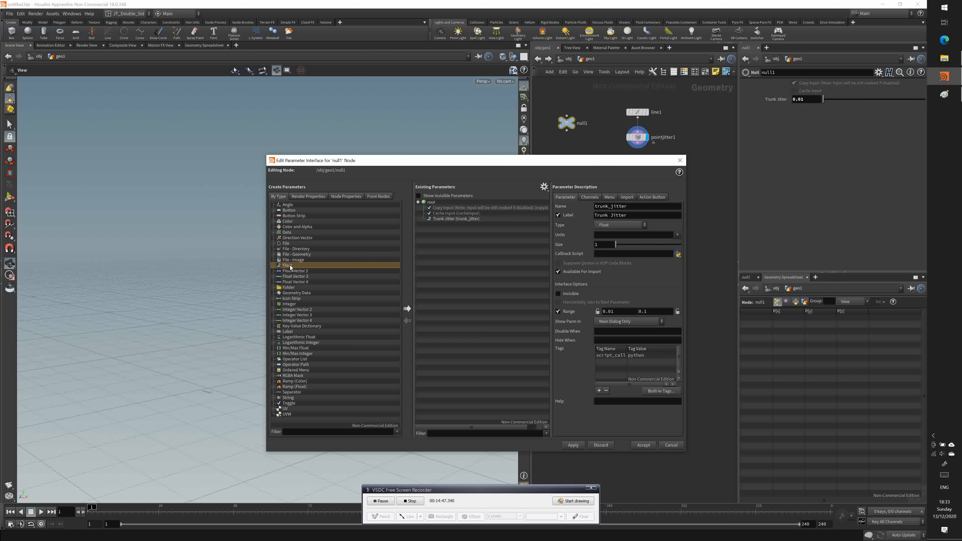
# Add a second Float parameter to the Null, named trunk_seeder and labelled Trunk Seeder.
pyautogui.click(407, 309)
pyautogui.doubleClick(612, 206)
pyautogui.write('trunk')
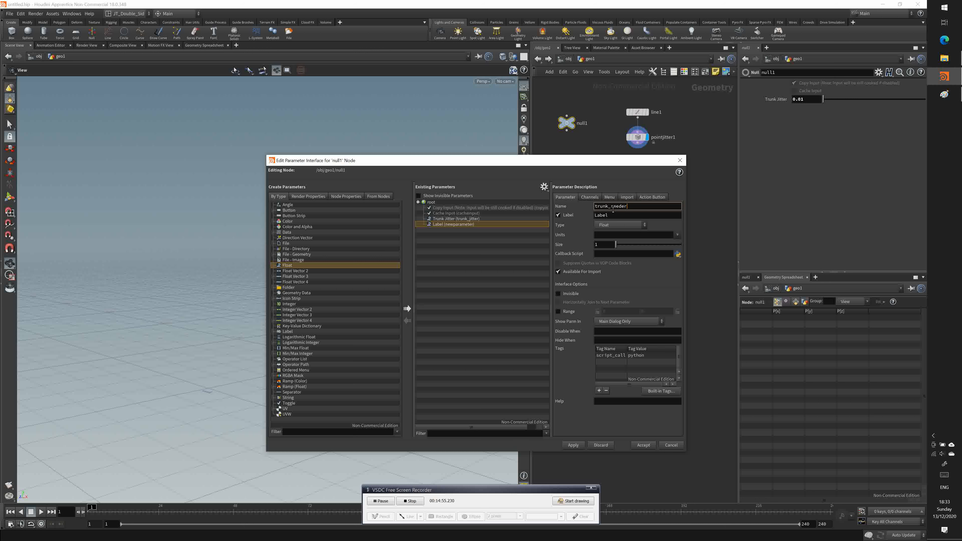
pyautogui.doubleClick(622, 215)
pyautogui.write('Tru')
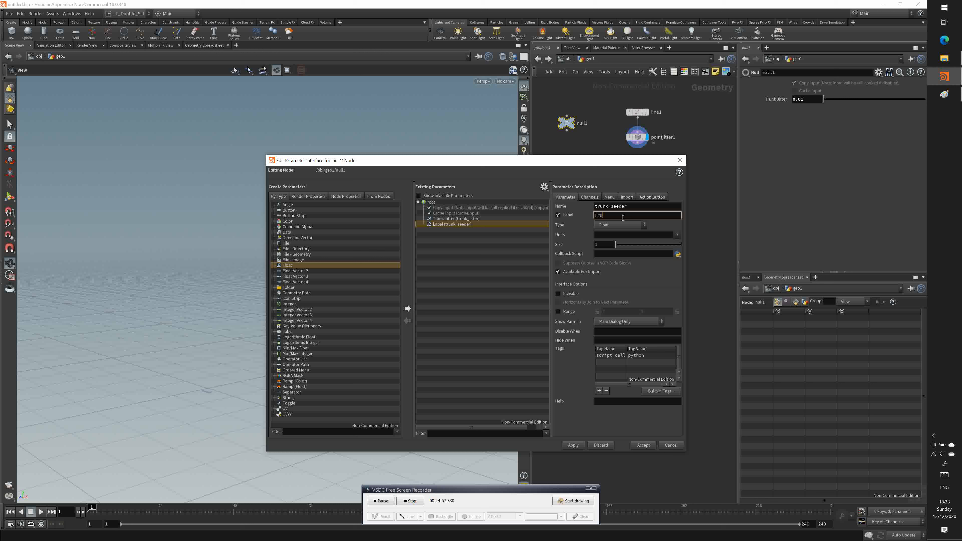
pyautogui.write('nk Seeder')
# Enable a range of 0 to 10 for the Trunk Seeder parameter and accept the interface changes.
pyautogui.click(568, 311)
pyautogui.click(622, 313)
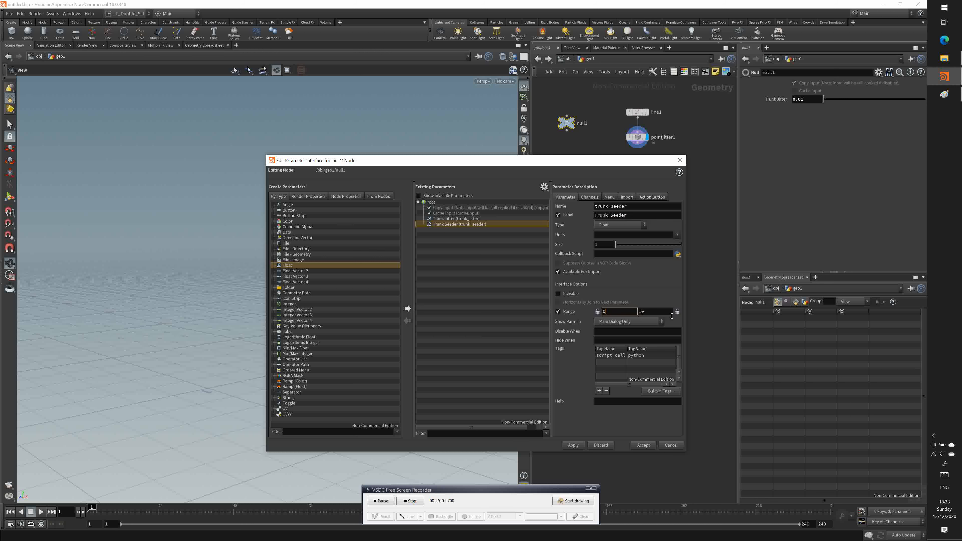
pyautogui.click(646, 446)
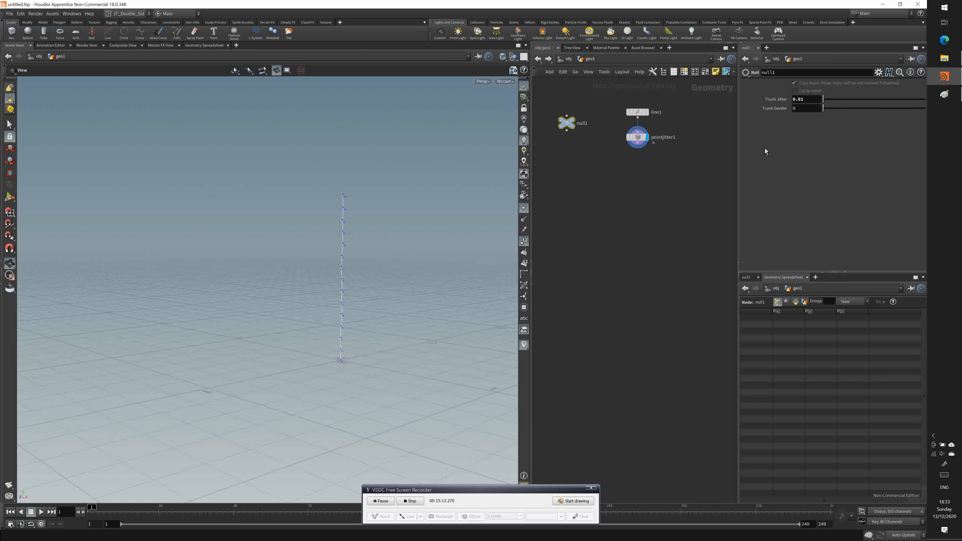
# Link the Point Jitter's Seed to the Null's Trunk Seeder parameter by pasting it as a relative reference.
pyautogui.rightClick(775, 111)
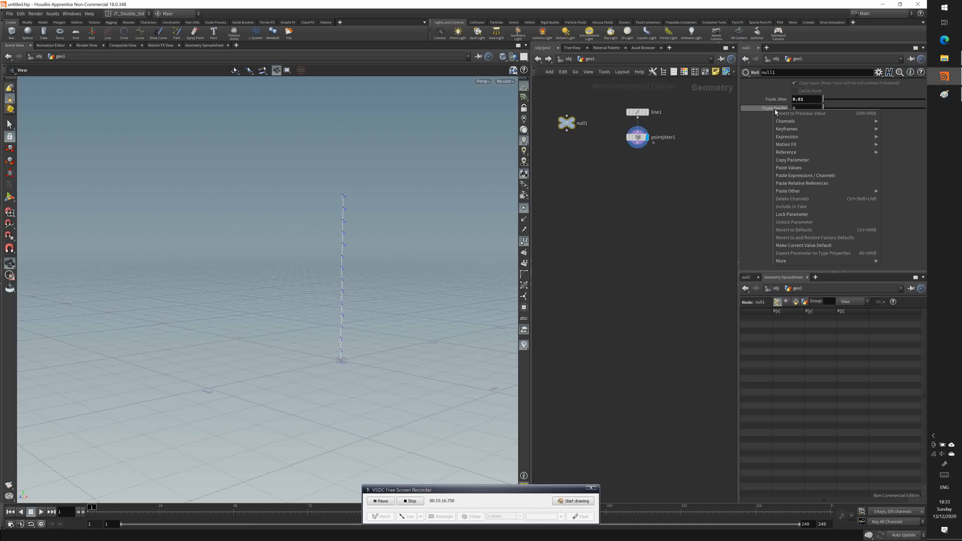
pyautogui.click(798, 160)
pyautogui.click(638, 138)
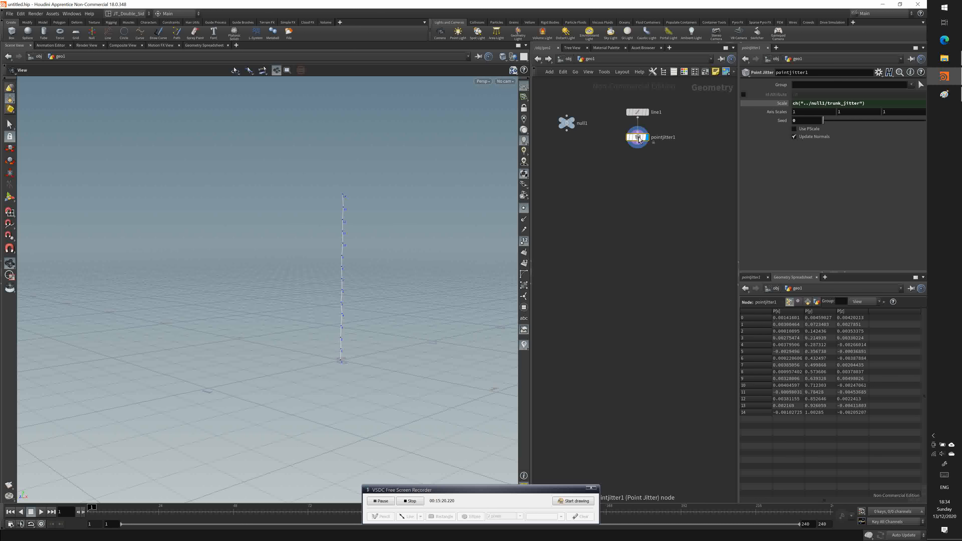
pyautogui.rightClick(782, 120)
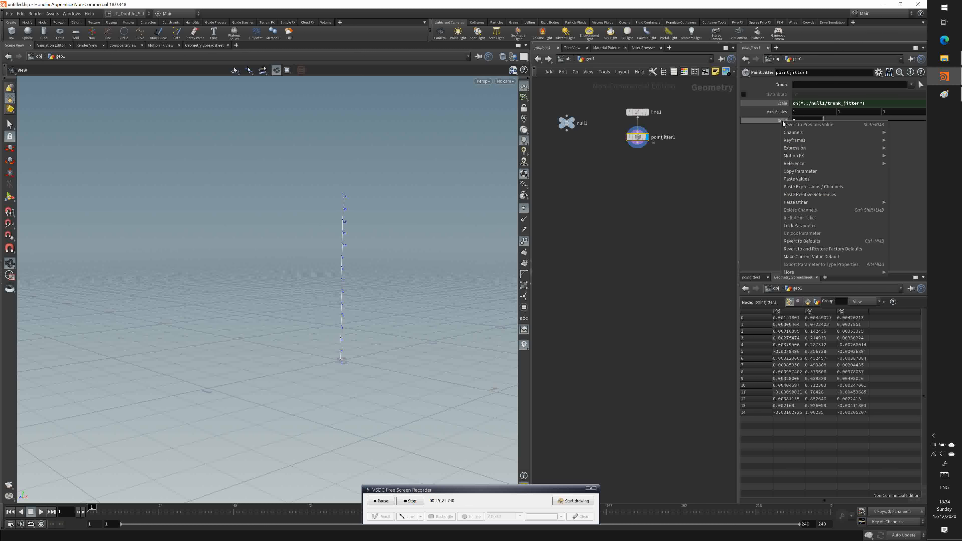
pyautogui.click(801, 195)
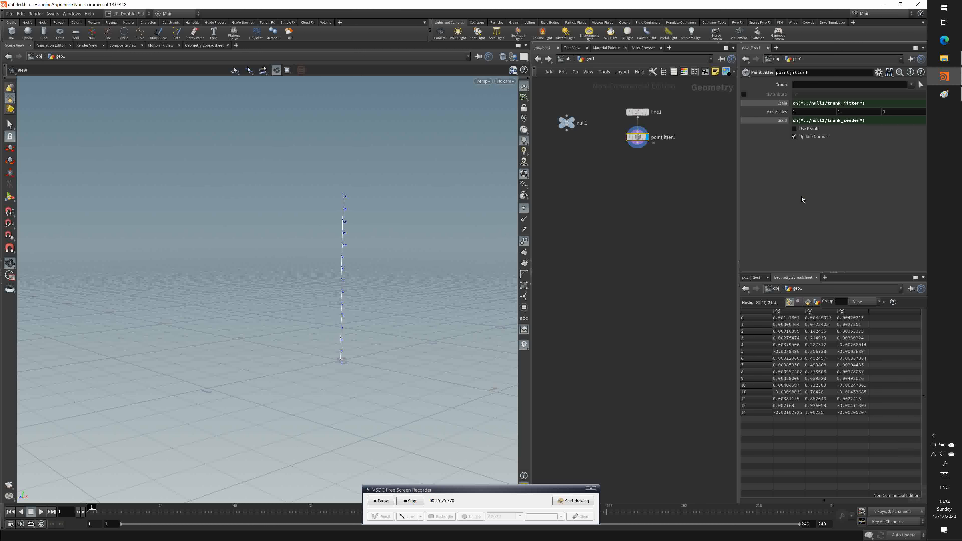
# Set the Null's Trunk Jitter to about 0.0675 and Trunk Seeder to about 5.77, and move the Null farther from the trunk nodes.
pyautogui.click(565, 122)
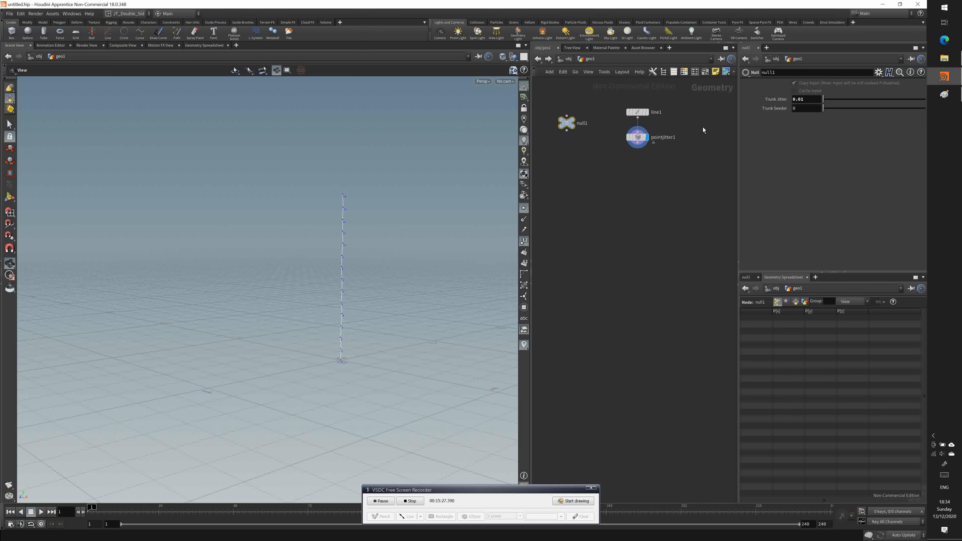
pyautogui.moveTo(826, 101)
pyautogui.mouseDown()
pyautogui.moveTo(908, 101)
pyautogui.moveTo(816, 115)
pyautogui.mouseUp()
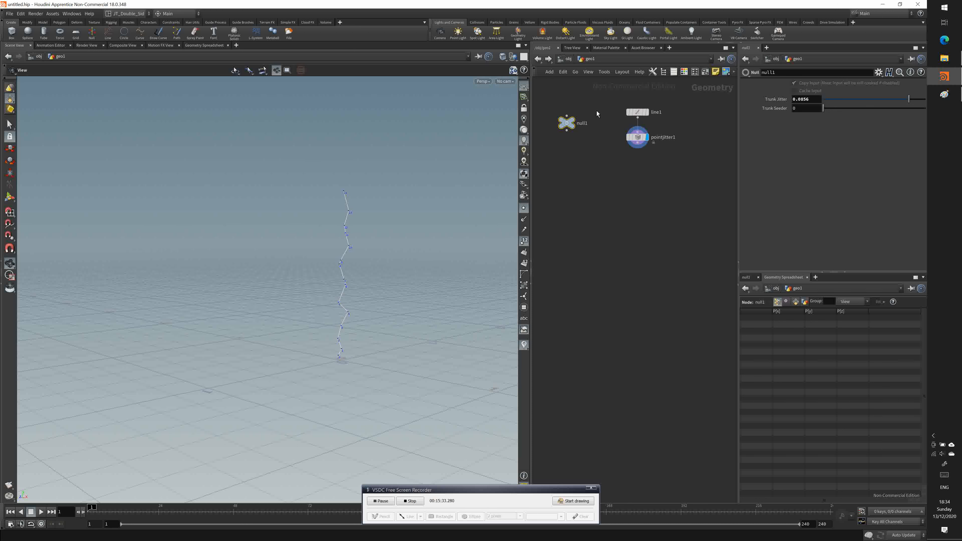
pyautogui.moveTo(881, 101); pyautogui.dragTo(822, 110)
pyautogui.moveTo(563, 119); pyautogui.dragTo(551, 93)
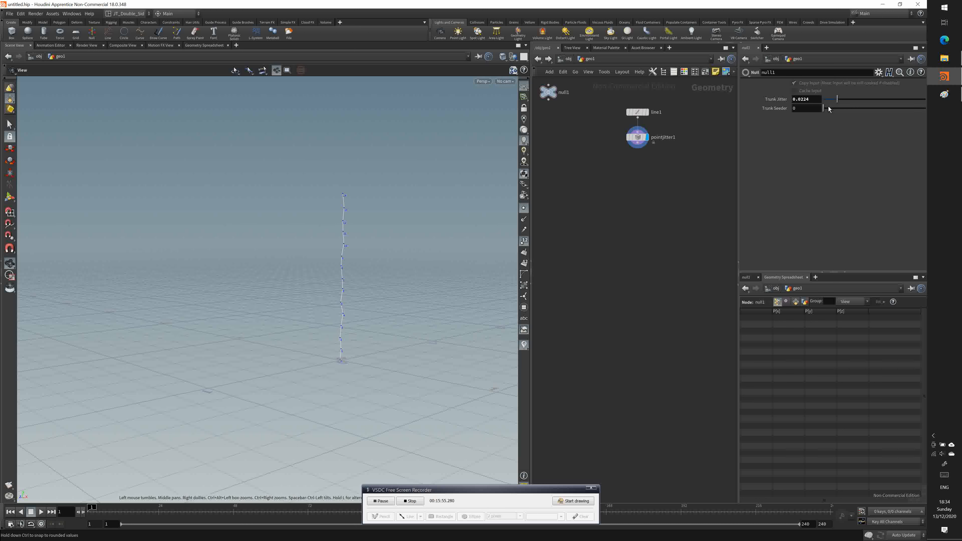
pyautogui.moveTo(829, 107); pyautogui.dragTo(882, 109)
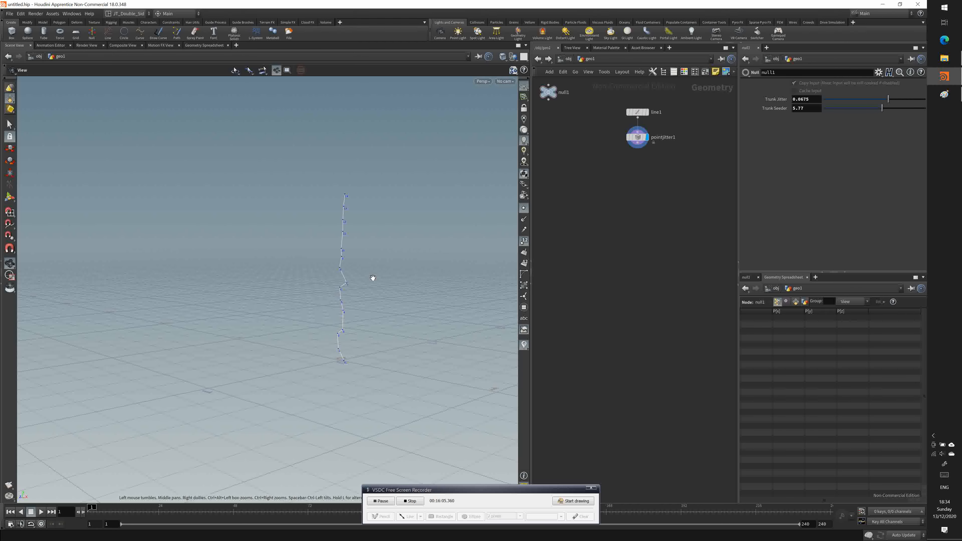
# Switch to Paint to review the hand-drawn tree sketch and return to Houdini.
pyautogui.hotkey('alt', 'Tab')
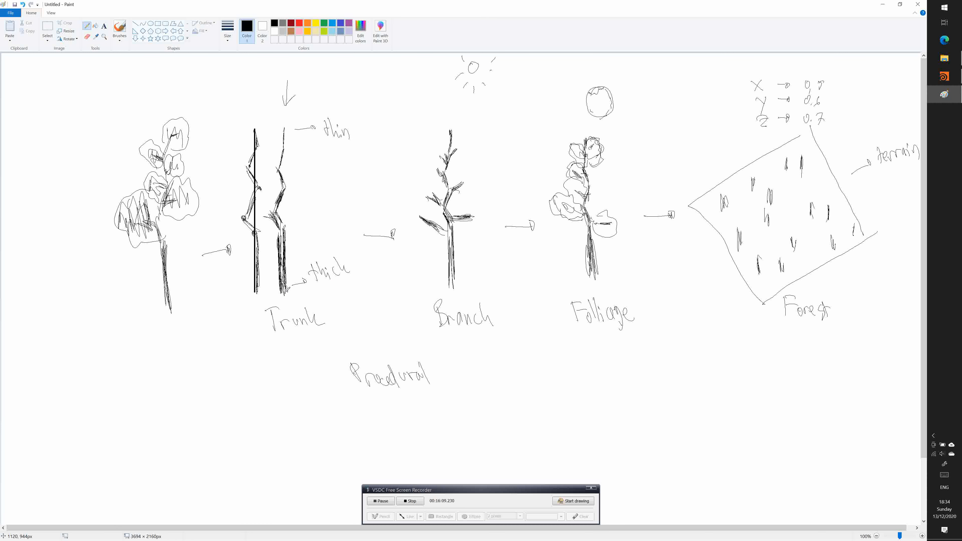
pyautogui.press('alt')
pyautogui.hotkey('alt', 'Tab')
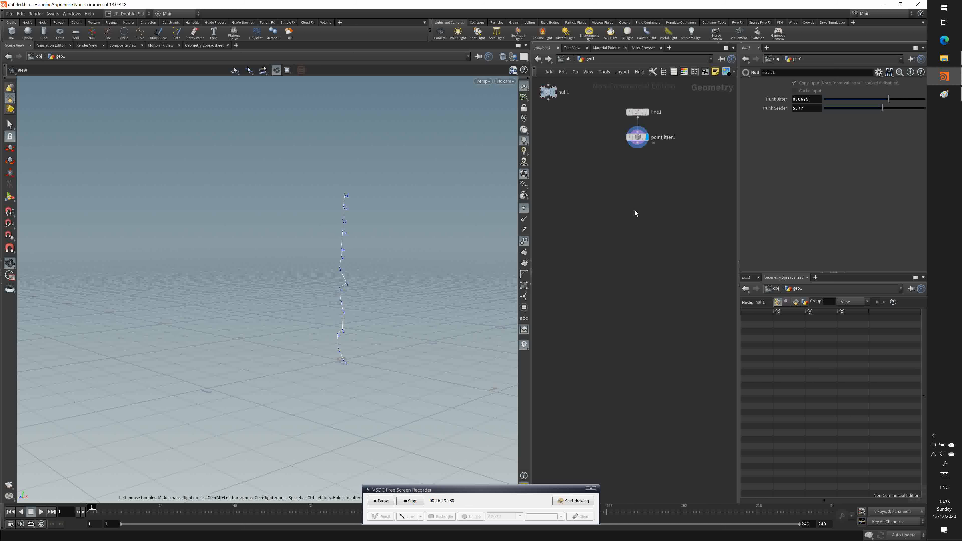
# Add an Attribute Wrangle node below the Point Jitter, connect it to the jitter's output and display its result.
pyautogui.press('Tab')
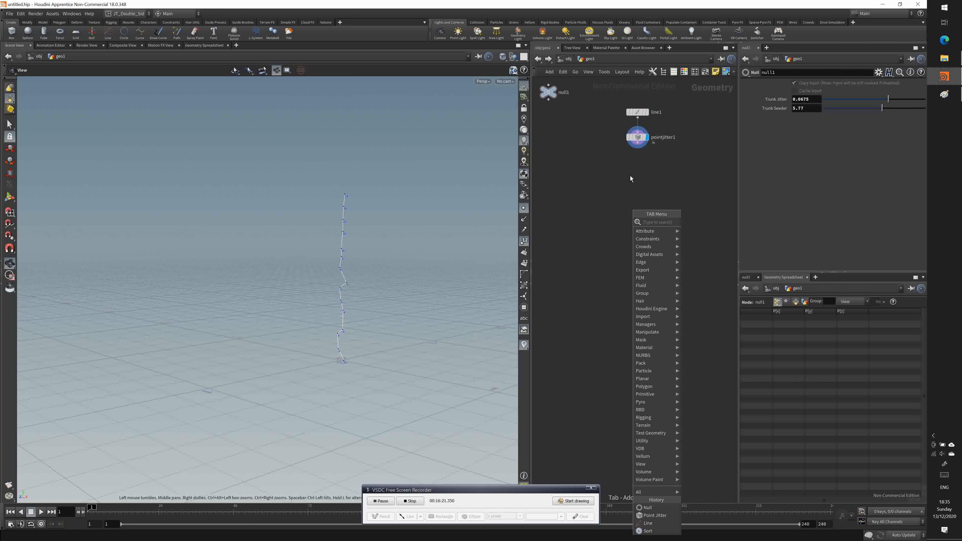
pyautogui.click(631, 170)
pyautogui.press('Tab')
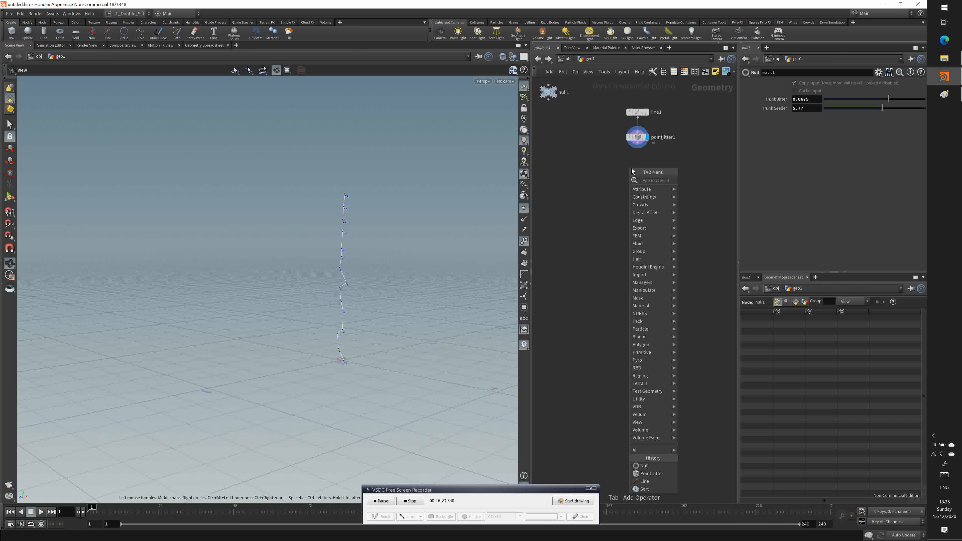
pyautogui.write('attri')
pyautogui.write('bute w')
pyautogui.press('Return')
pyautogui.click(636, 170)
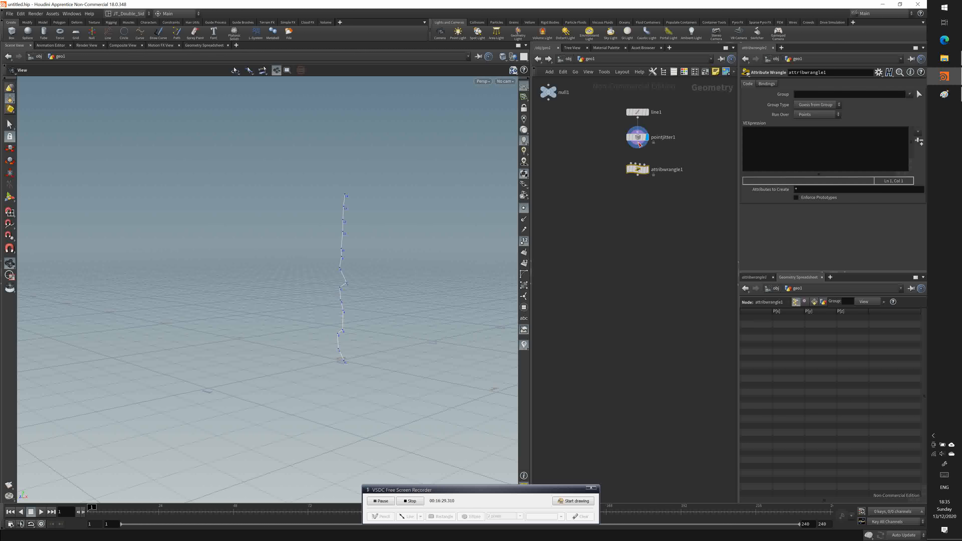
pyautogui.moveTo(638, 144); pyautogui.dragTo(633, 165)
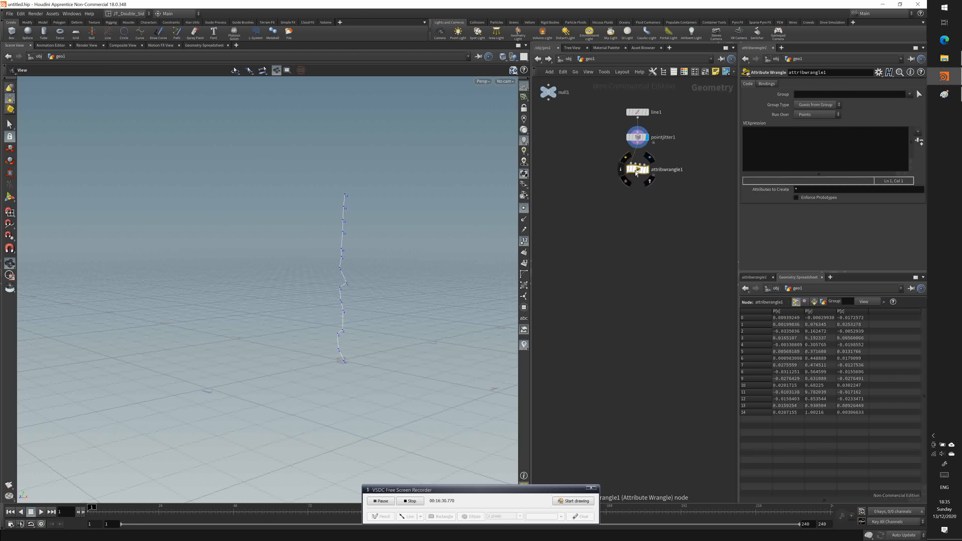
pyautogui.click(648, 169)
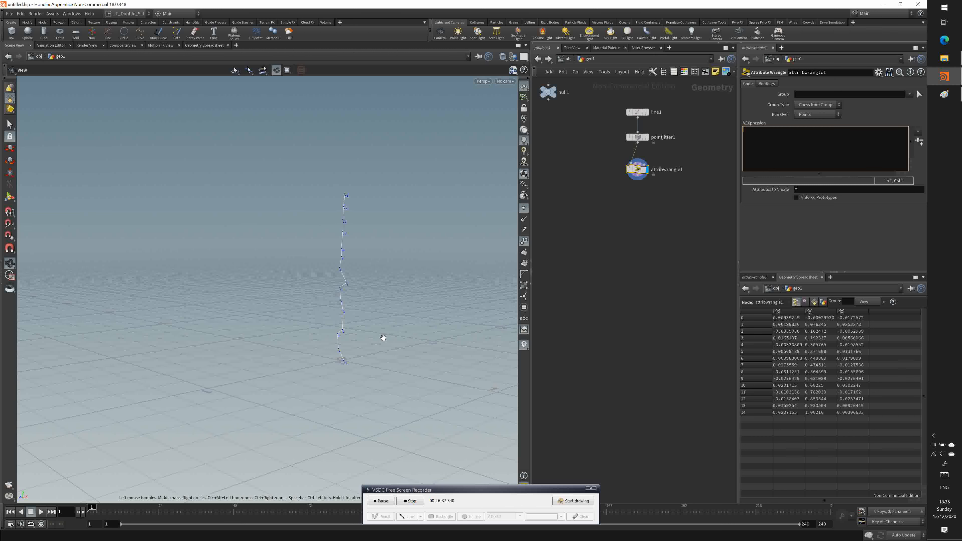
pyautogui.moveTo(342, 354); pyautogui.dragTo(324, 330)
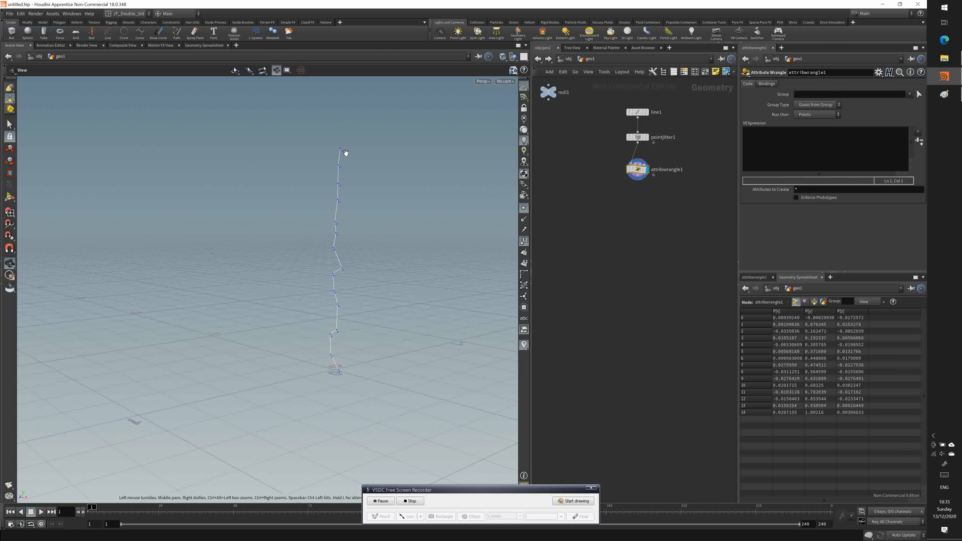
pyautogui.moveTo(319, 265); pyautogui.dragTo(329, 269)
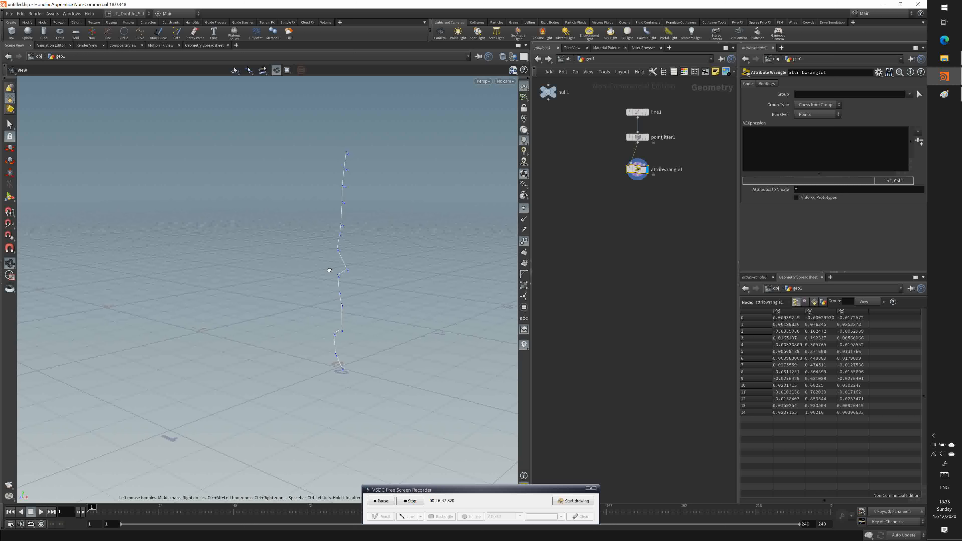
pyautogui.click(637, 137)
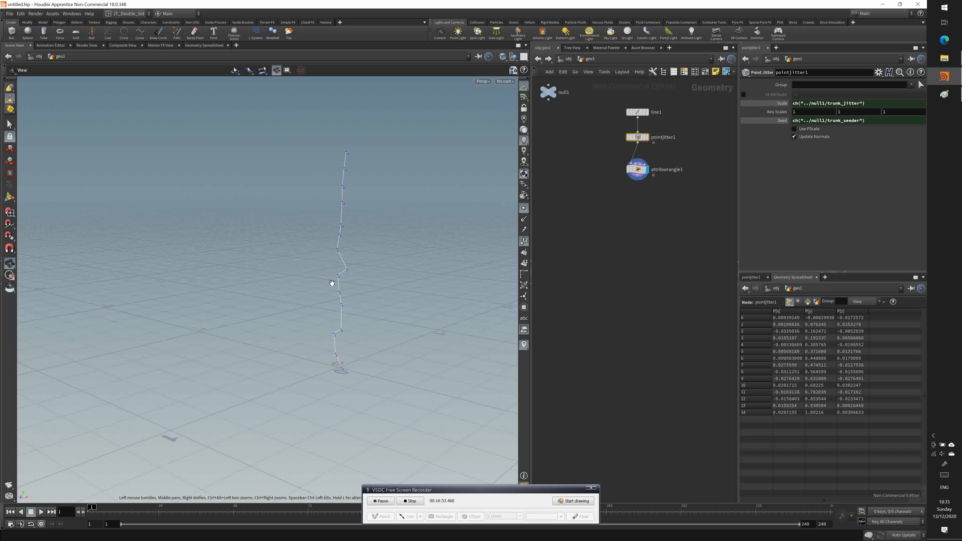
pyautogui.moveTo(333, 301); pyautogui.dragTo(321, 286)
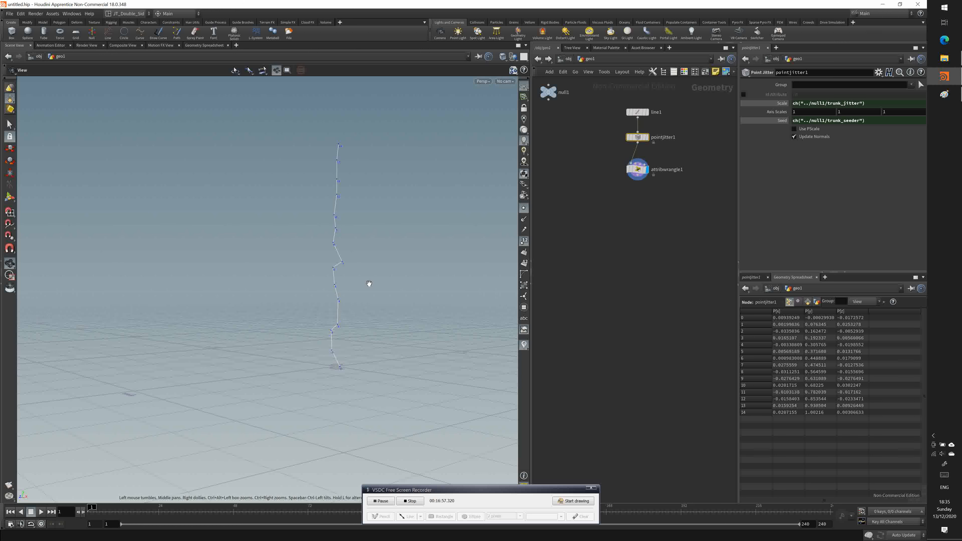
pyautogui.click(638, 170)
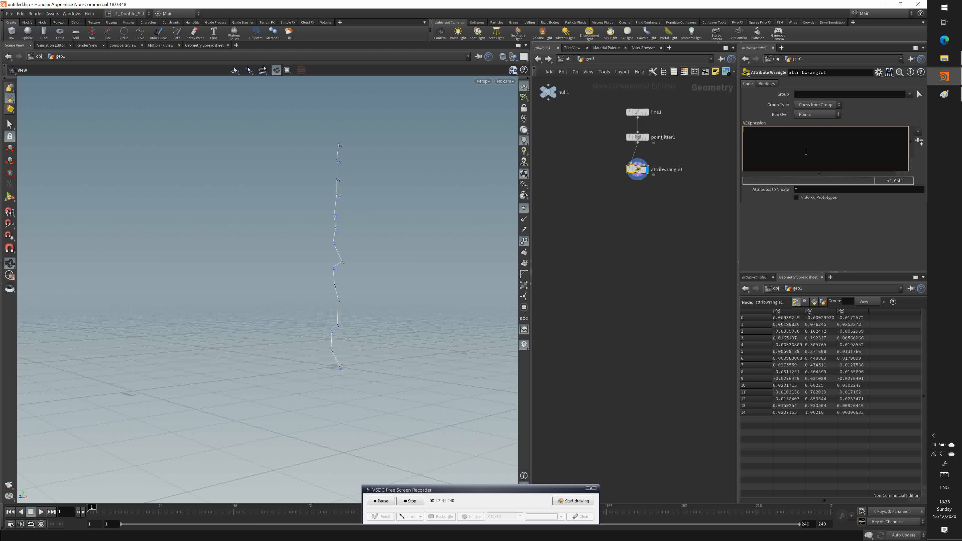
pyautogui.write('loat')
pyautogui.press('BackSpace')
pyautogui.press('BackSpace')
pyautogui.press('BackSpace')
pyautogui.press('BackSpace')
pyautogui.press('BackSpace')
pyautogui.write('float ')
pyautogui.write('gradient')
pyautogui.hotkey('ctrl', 'shift', 'Left')
pyautogui.hotkey('ctrl', 'shift', 'Left')
pyautogui.press('Right')
pyautogui.press('End')
pyautogui.write('= @numpt / @ptnu')
pyautogui.press('Home')
pyautogui.hotkey('ctrl', 'shift', 'Right')
pyautogui.write('f@')
pyautogui.click(777, 131)
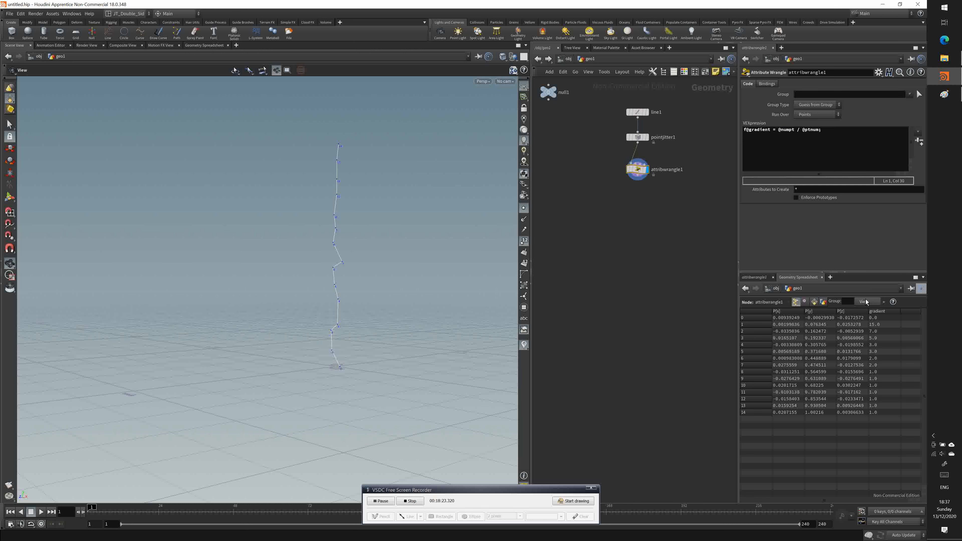
pyautogui.moveTo(780, 130); pyautogui.dragTo(795, 132)
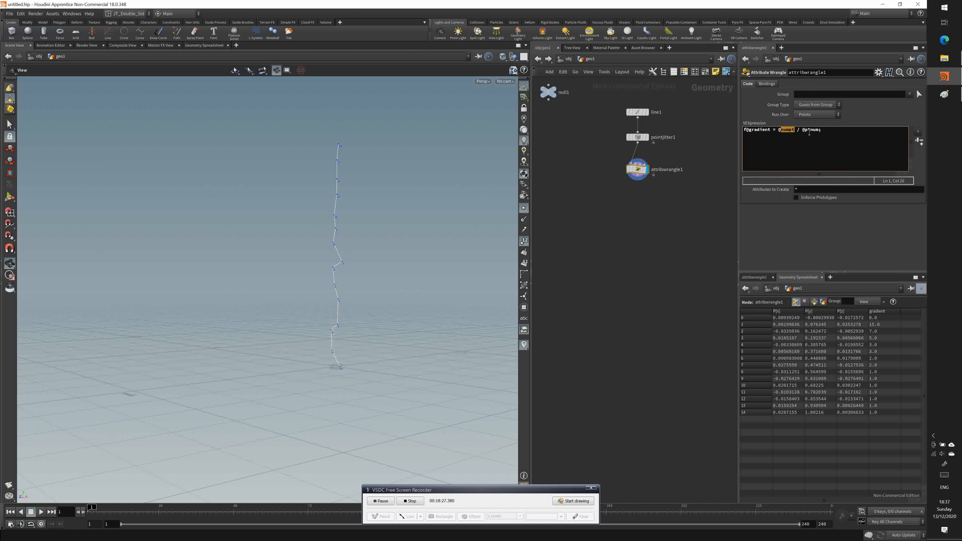
pyautogui.press('BackSpace')
pyautogui.moveTo(792, 131); pyautogui.dragTo(806, 133)
pyautogui.write('numpt')
pyautogui.click(782, 132)
pyautogui.write('ptnum')
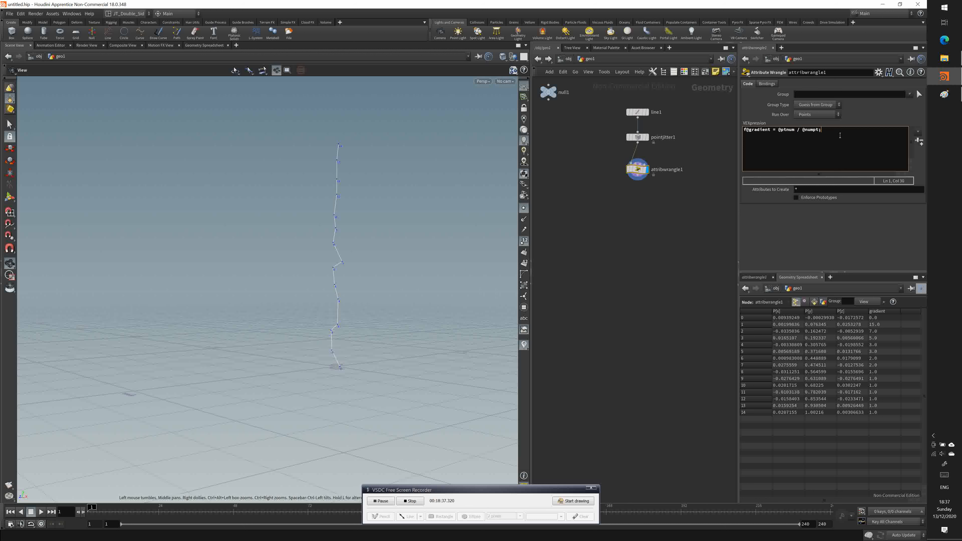
pyautogui.click(879, 351)
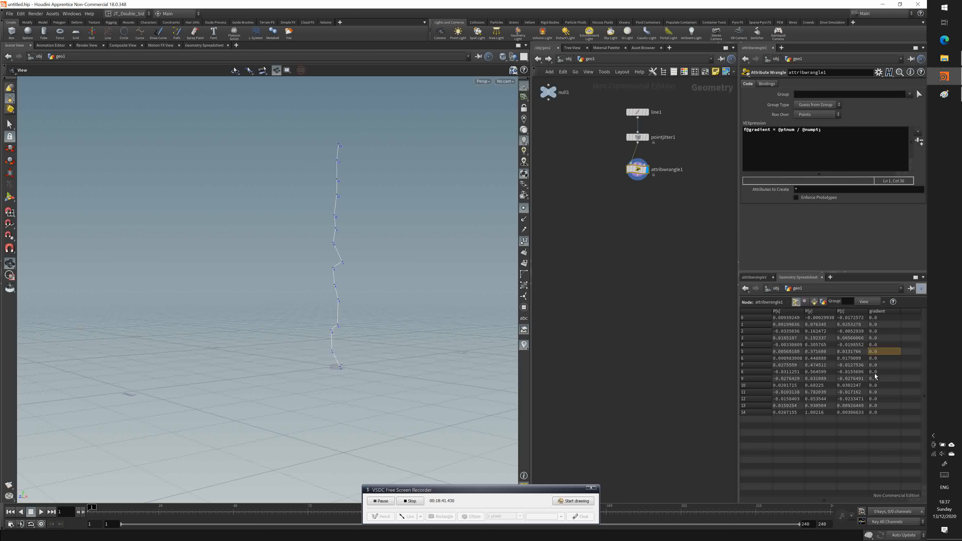
pyautogui.doubleClick(788, 131)
pyautogui.doubleClick(811, 130)
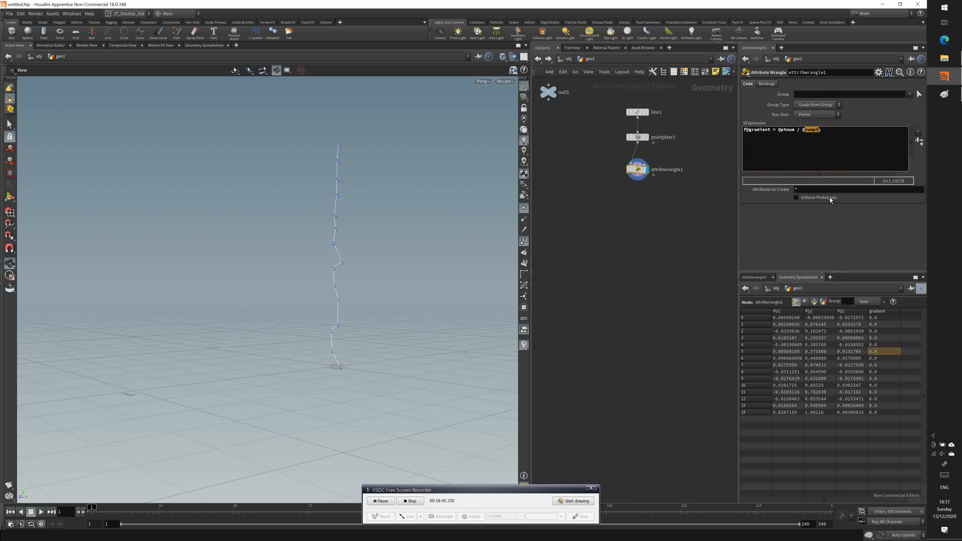
pyautogui.doubleClick(788, 130)
pyautogui.doubleClick(811, 130)
pyautogui.doubleClick(788, 130)
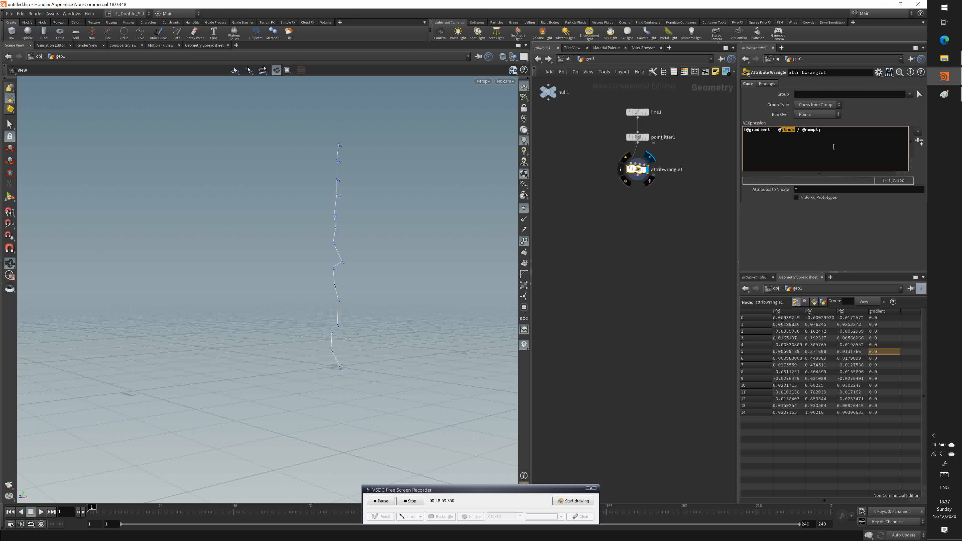
pyautogui.click(781, 131)
pyautogui.write('(float)@ptnum / (float)')
pyautogui.click(889, 348)
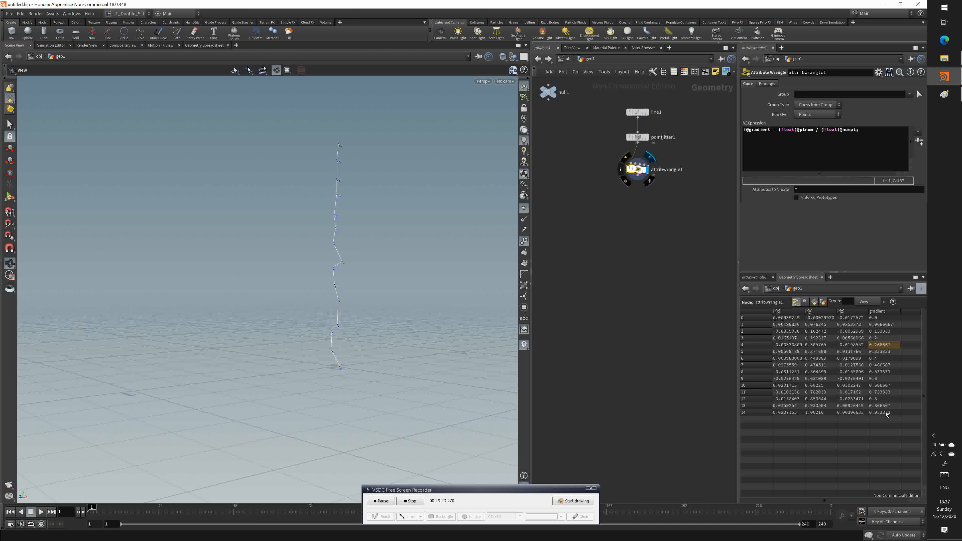
# Examine the gradient values from the first to the last point in the geometry spreadsheet.
pyautogui.click(881, 319)
pyautogui.click(881, 346)
pyautogui.click(883, 366)
pyautogui.click(884, 380)
pyautogui.click(886, 398)
pyautogui.click(886, 412)
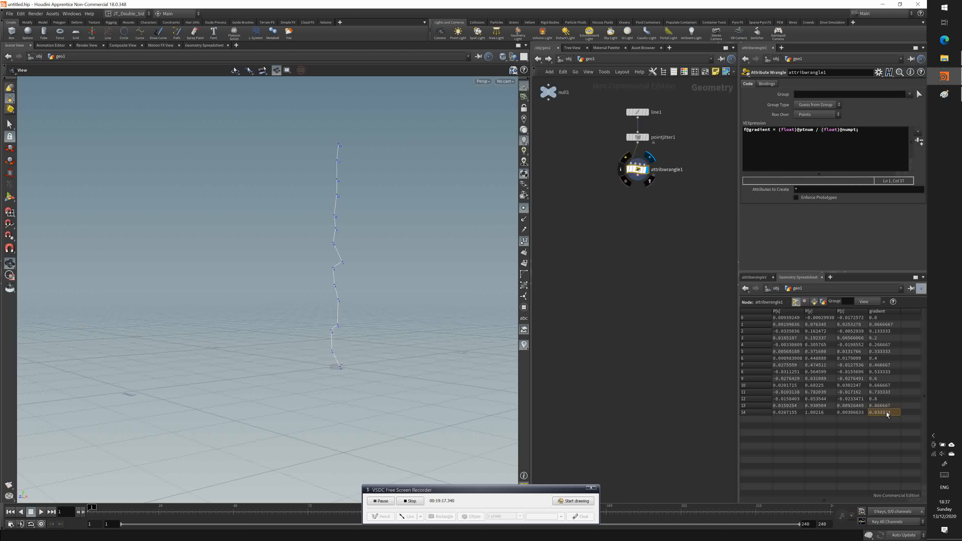
pyautogui.click(880, 312)
pyautogui.click(858, 131)
pyautogui.doubleClick(856, 131)
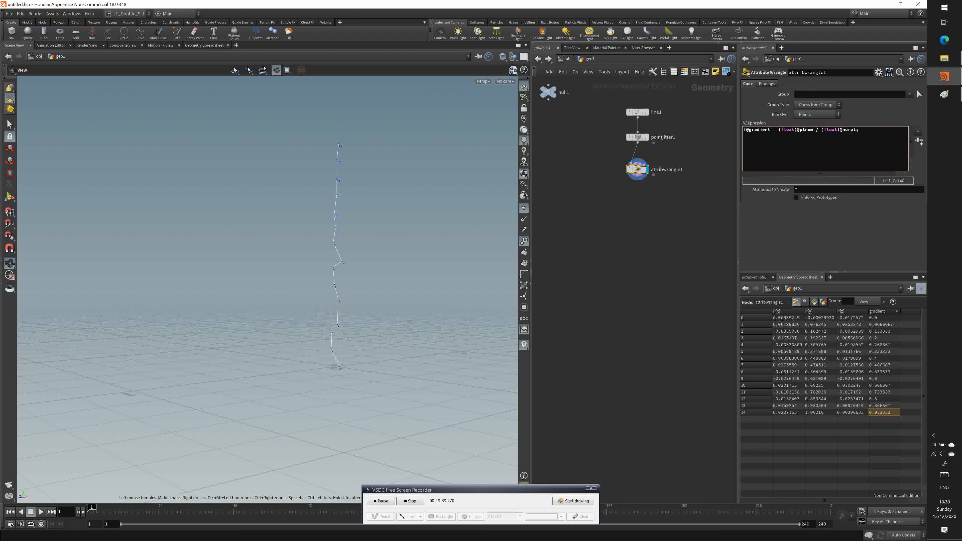
pyautogui.click(840, 133)
pyautogui.write('(@numpt-1);')
pyautogui.hotkey('ctrl', 's')
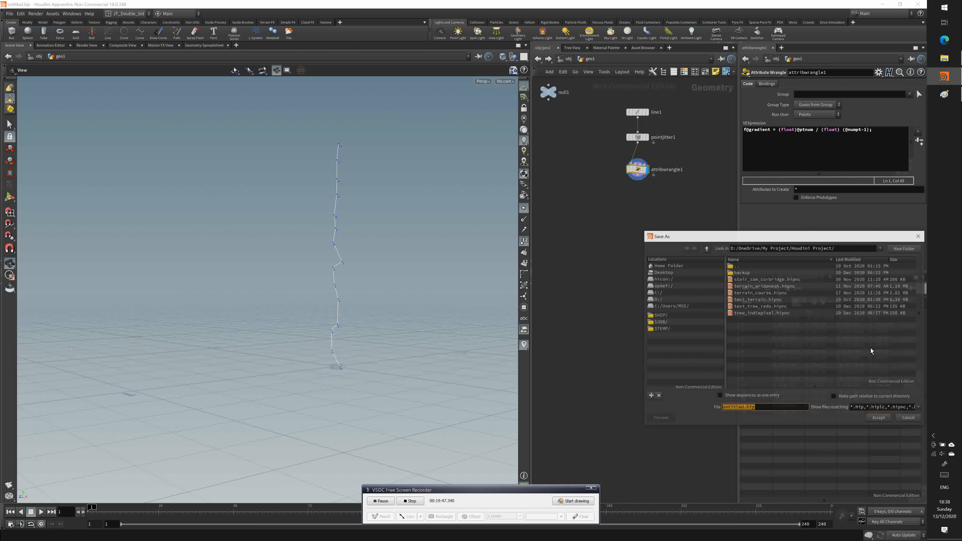
pyautogui.click(907, 418)
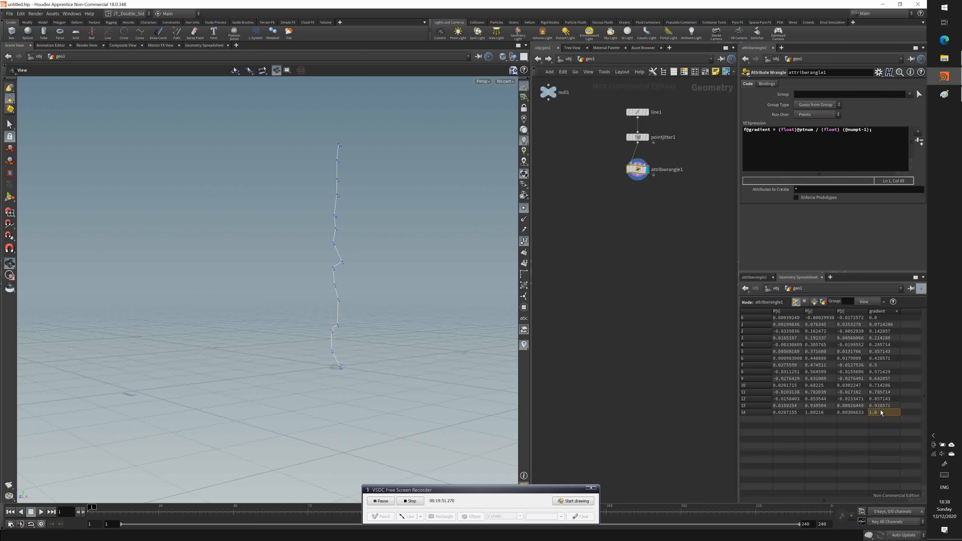
# Detach the Attribute Wrangle from the Point Jitter's output and insert it between the Line and Point Jitter nodes.
pyautogui.moveTo(357, 305)
pyautogui.mouseDown()
pyautogui.moveTo(343, 279)
pyautogui.moveTo(355, 311)
pyautogui.mouseUp()
pyautogui.click(749, 130)
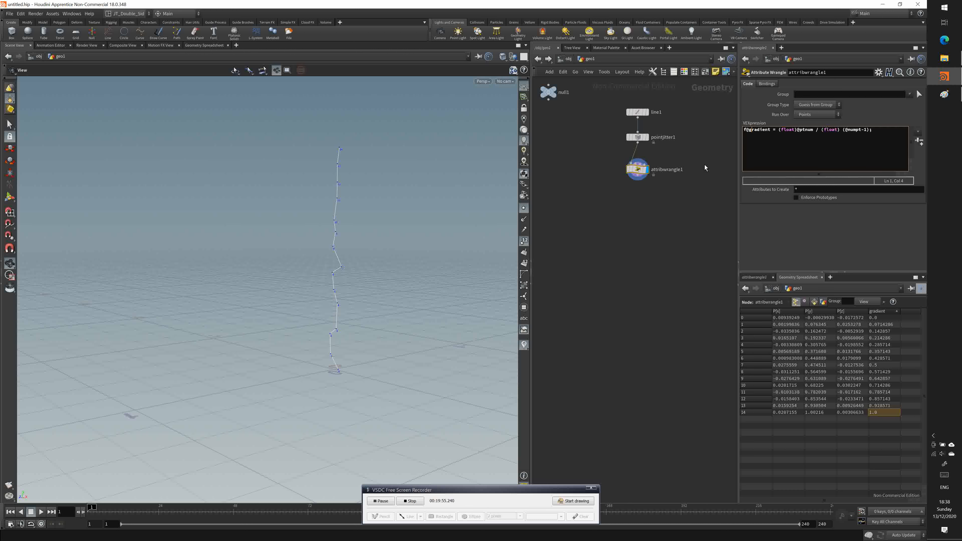
pyautogui.moveTo(639, 171)
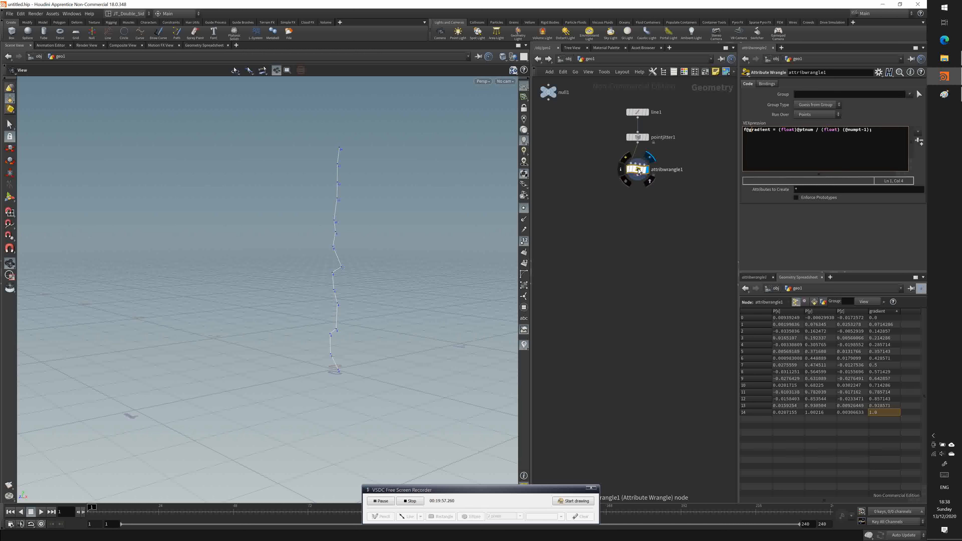
pyautogui.moveTo(638, 171); pyautogui.dragTo(600, 179)
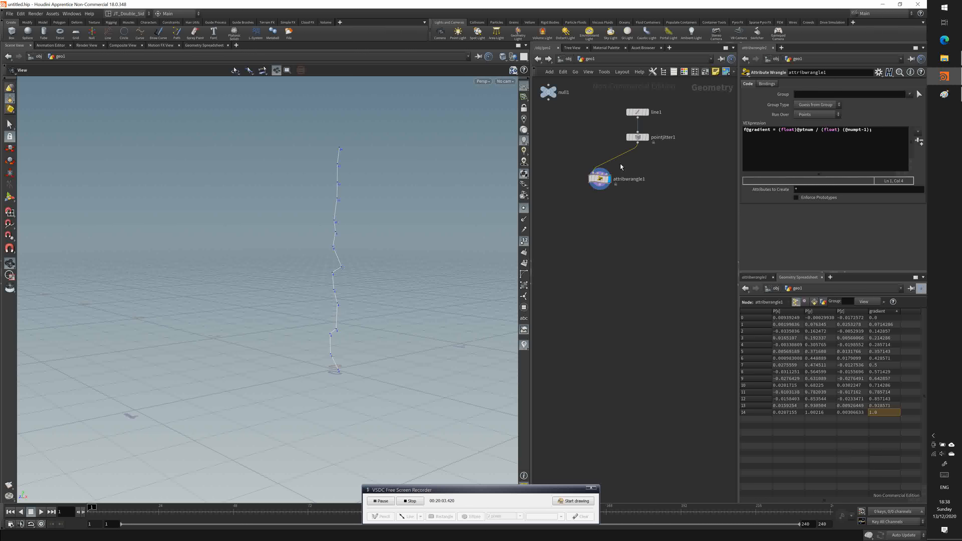
pyautogui.press('Delete')
pyautogui.moveTo(639, 135)
pyautogui.mouseDown()
pyautogui.moveTo(640, 160)
pyautogui.moveTo(630, 141)
pyautogui.moveTo(639, 142)
pyautogui.mouseUp()
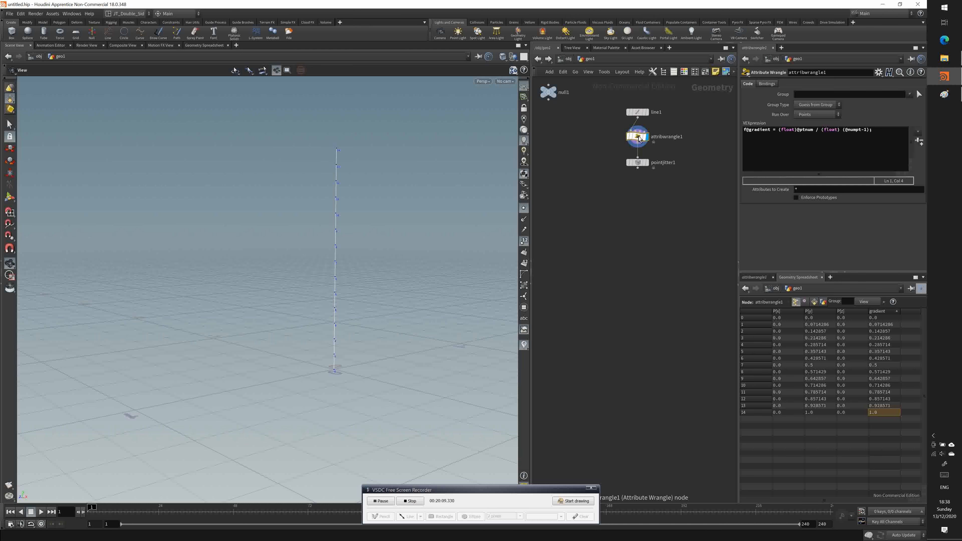
pyautogui.click(884, 133)
pyautogui.press('Return')
pyautogui.press('Return')
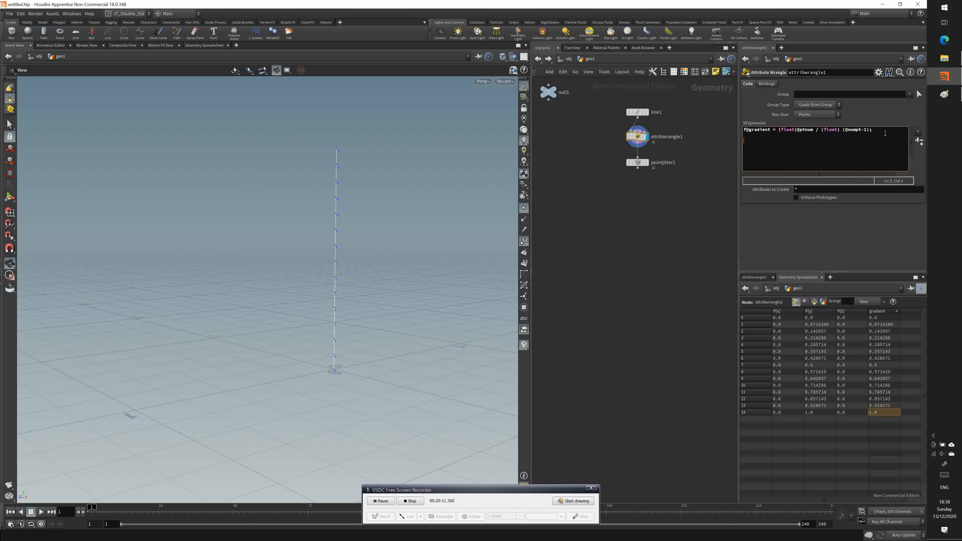
pyautogui.write('@pscale = f@gradient')
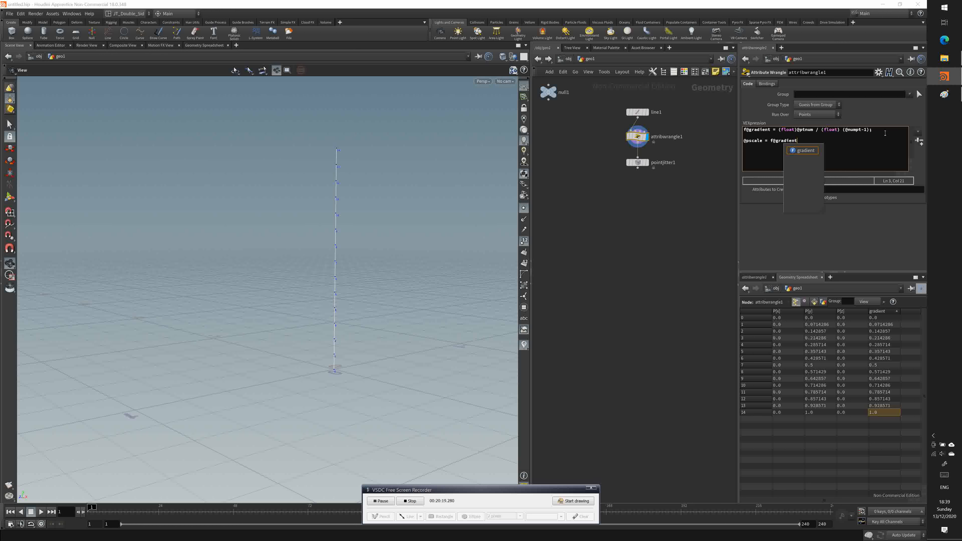
pyautogui.write(';')
pyautogui.hotkey('ctrl', 's')
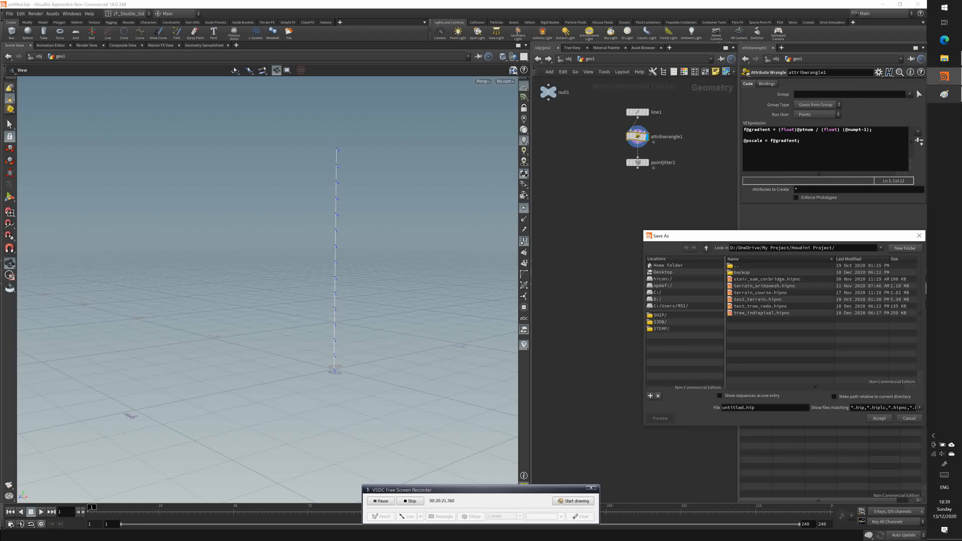
pyautogui.click(909, 419)
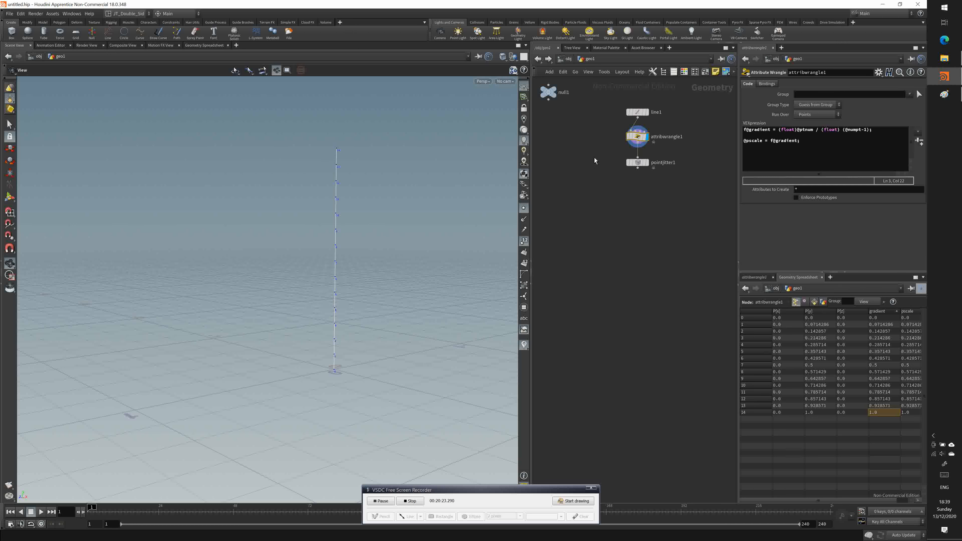
# Save the scene in the Houdini Project folder under the name tree_project_01.
pyautogui.hotkey('ctrl', 's')
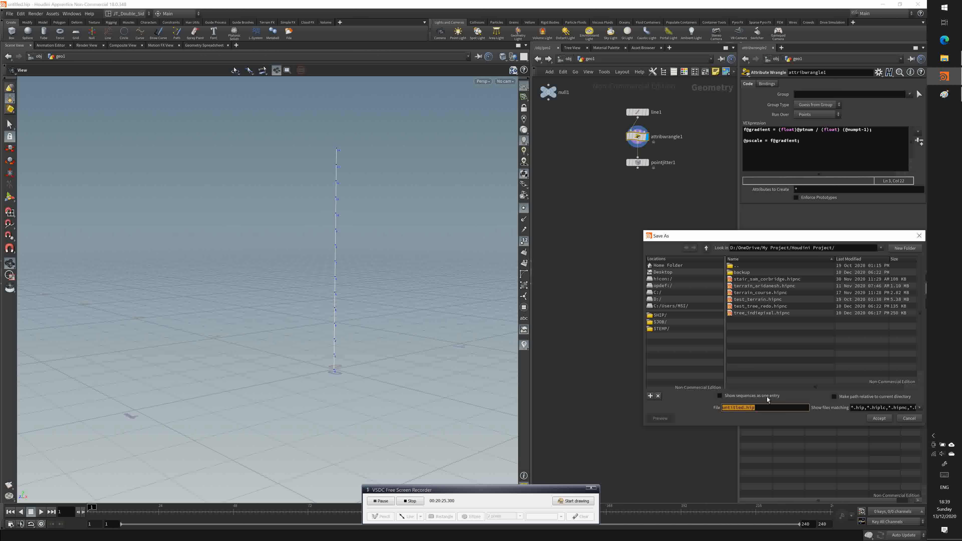
pyautogui.click(755, 336)
pyautogui.click(746, 410)
pyautogui.hotkey('shift', 'Home')
pyautogui.write('tree_project_01')
pyautogui.press('Return')
# Prefix the pscale attribute with the float type so the line reads f@pscale = f@gradient;.
pyautogui.click(829, 150)
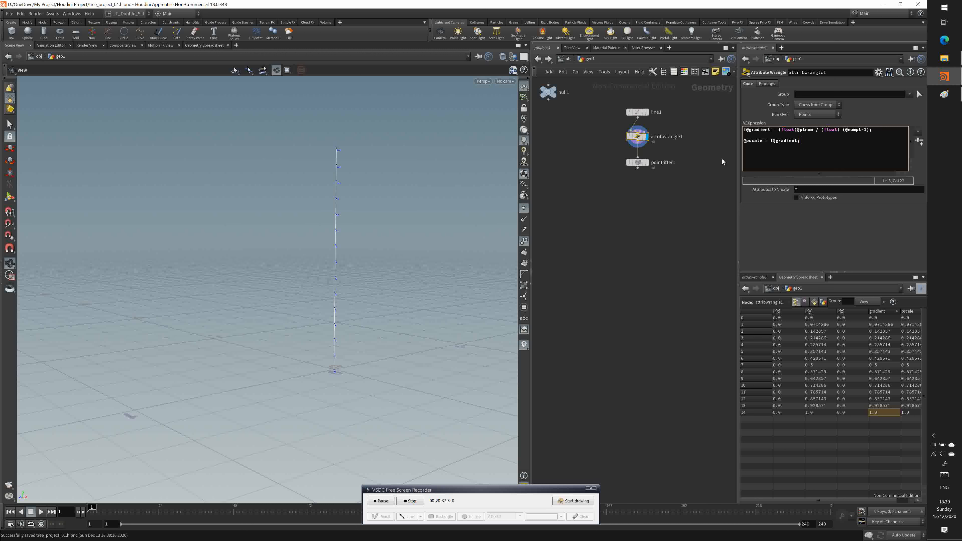
pyautogui.doubleClick(757, 142)
pyautogui.click(746, 141)
pyautogui.press('Left')
pyautogui.write('f')
pyautogui.doubleClick(764, 141)
# Display the Point Jitter node and enable Use PScale so the jitter follows the per-point scale.
pyautogui.click(639, 163)
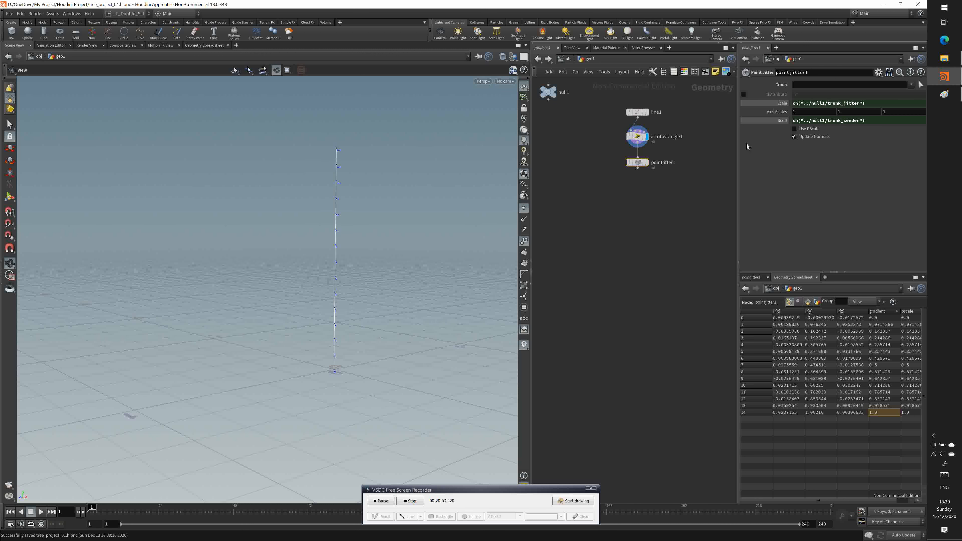
pyautogui.hscroll(2, 848, 501)
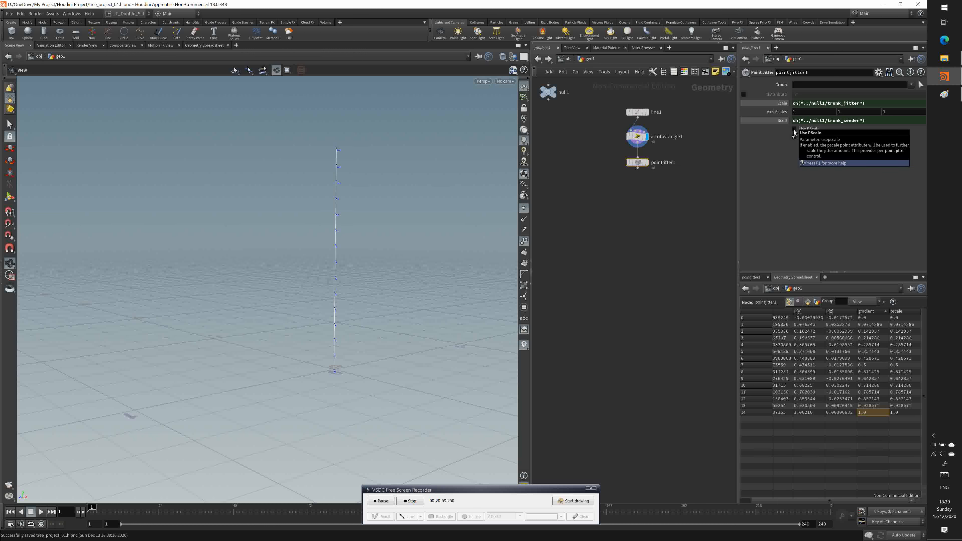
pyautogui.click(647, 163)
pyautogui.click(794, 129)
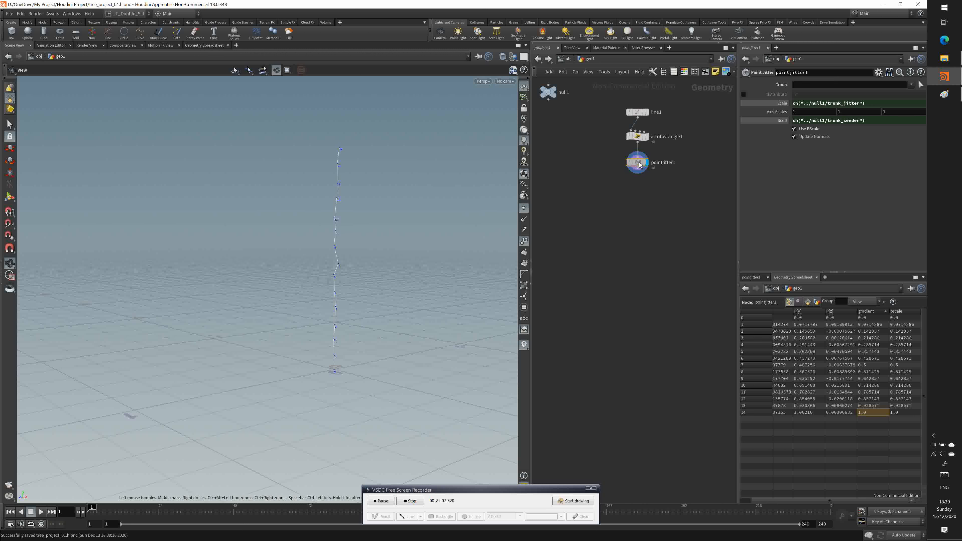
# Adjust the Null's trunk controls to a Trunk Jitter of 0.0774 and a Trunk Seeder of 3.83.
pyautogui.click(554, 95)
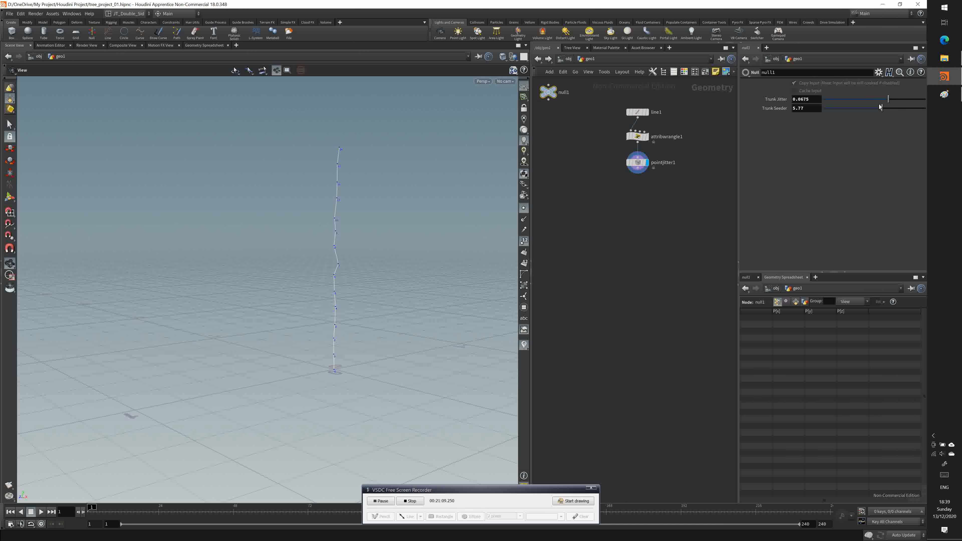
pyautogui.moveTo(907, 99)
pyautogui.mouseDown()
pyautogui.moveTo(925, 99)
pyautogui.moveTo(891, 109)
pyautogui.mouseUp()
pyautogui.moveTo(315, 321); pyautogui.dragTo(337, 305)
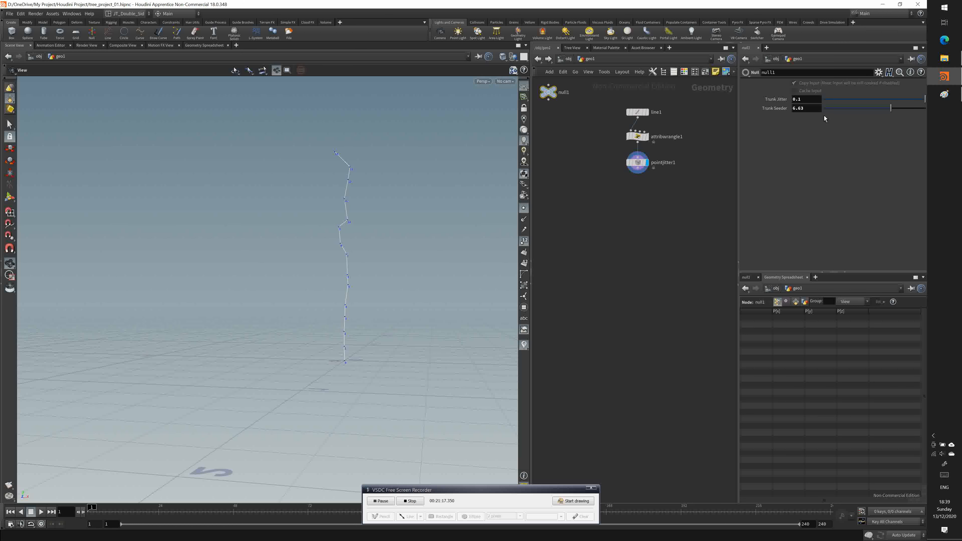
pyautogui.moveTo(858, 109)
pyautogui.mouseDown()
pyautogui.moveTo(897, 100)
pyautogui.moveTo(866, 111)
pyautogui.mouseUp()
pyautogui.click(860, 99)
pyautogui.moveTo(867, 111); pyautogui.dragTo(900, 100)
pyautogui.moveTo(461, 250); pyautogui.dragTo(288, 272)
# Add a Sweep node below the Point Jitter and connect the Point Jitter's output to it.
pyautogui.moveTo(580, 180); pyautogui.dragTo(553, 210, button='middle')
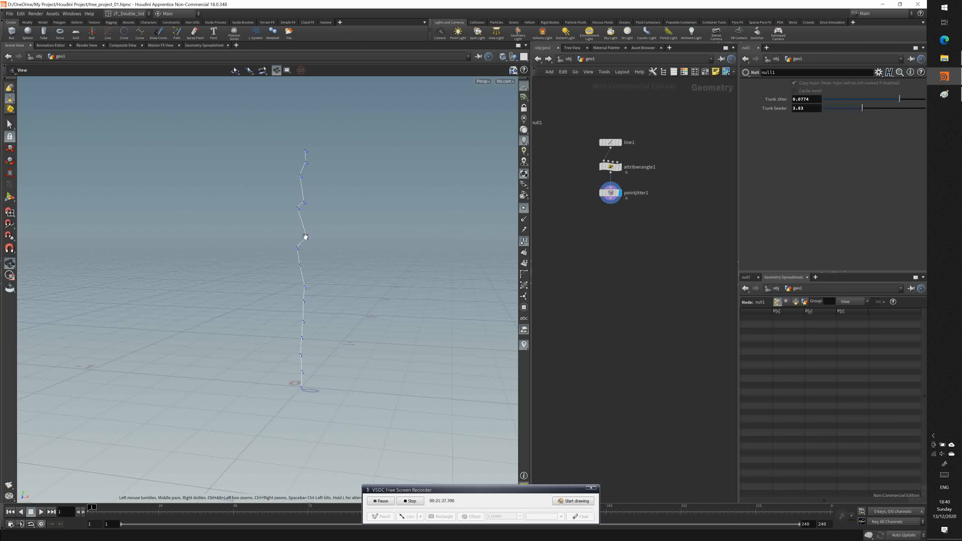
pyautogui.press('Tab')
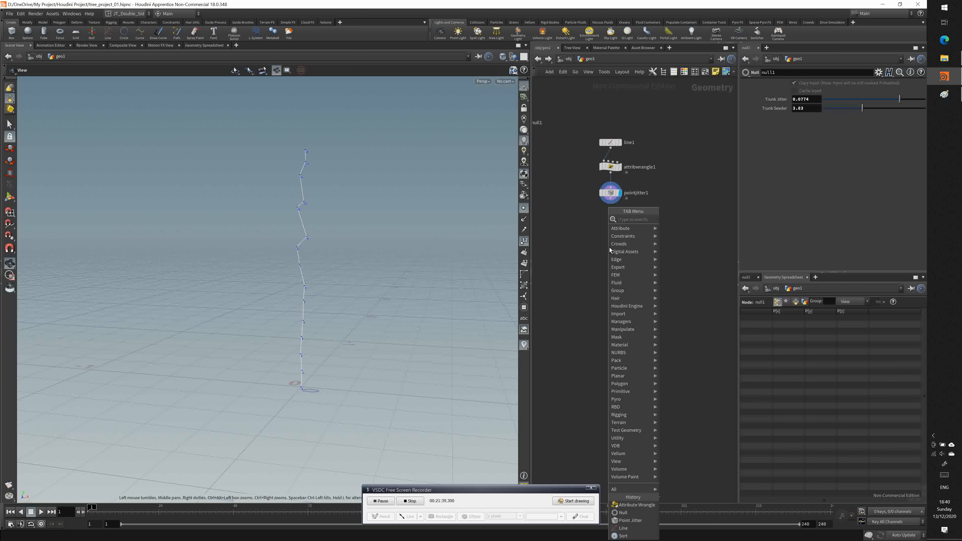
pyautogui.write('sweep')
pyautogui.press('Return')
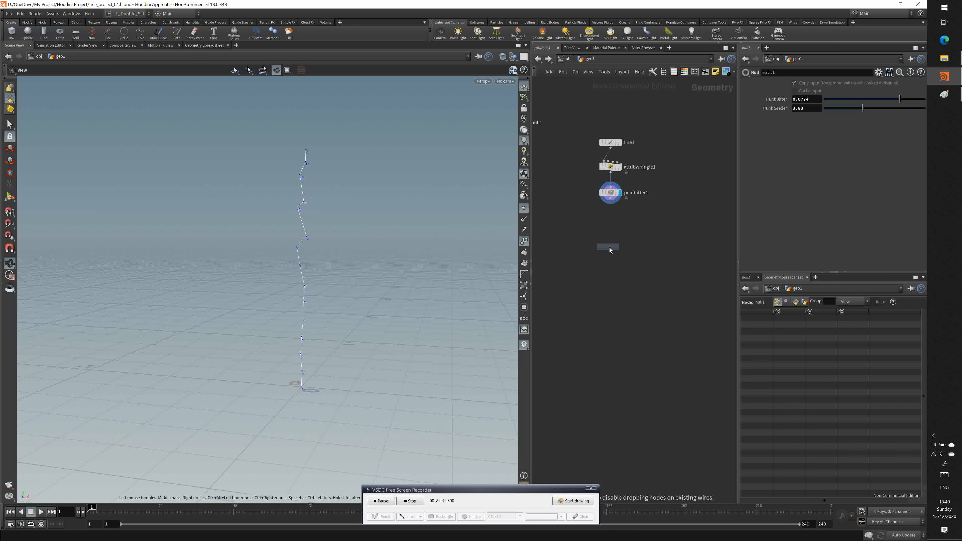
pyautogui.click(648, 231)
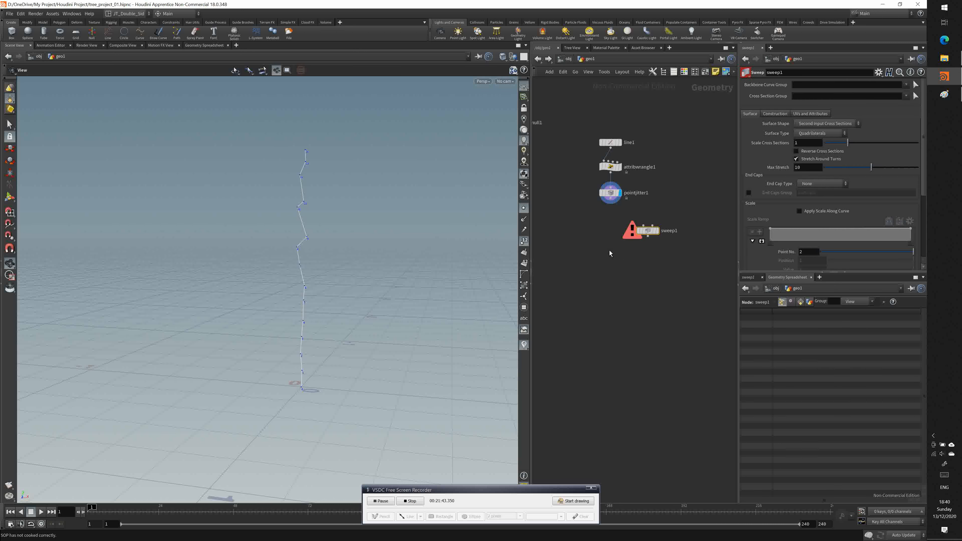
pyautogui.moveTo(649, 231); pyautogui.dragTo(641, 230)
pyautogui.moveTo(641, 230)
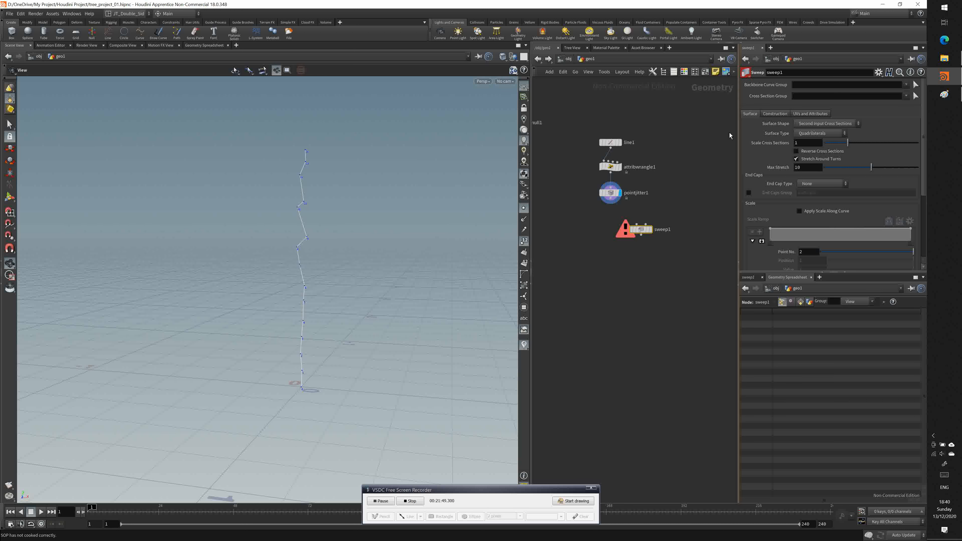
pyautogui.moveTo(611, 198); pyautogui.dragTo(636, 224)
pyautogui.moveTo(643, 231)
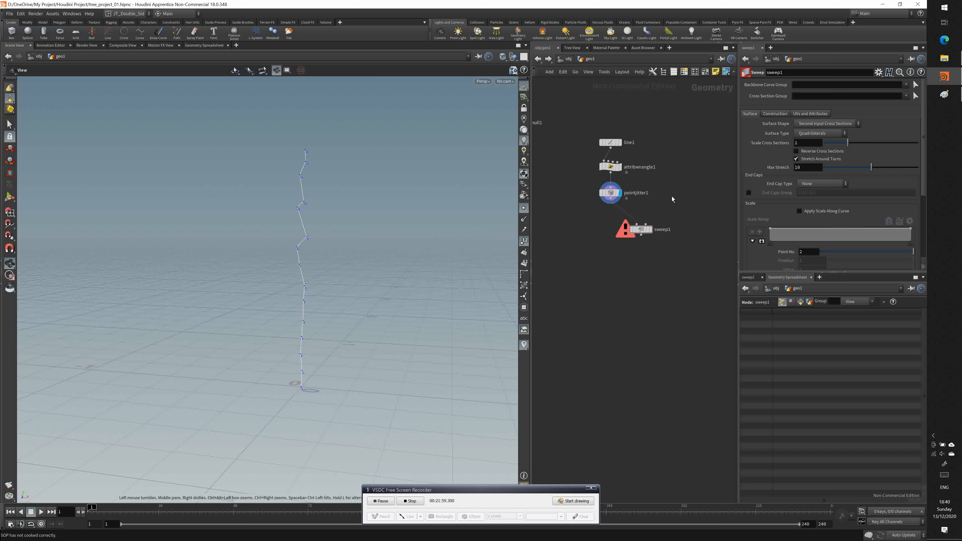
# Add a Circle node beside the Point Jitter, connect it to the Sweep and display the Sweep's result.
pyautogui.press('Tab')
pyautogui.write('circl')
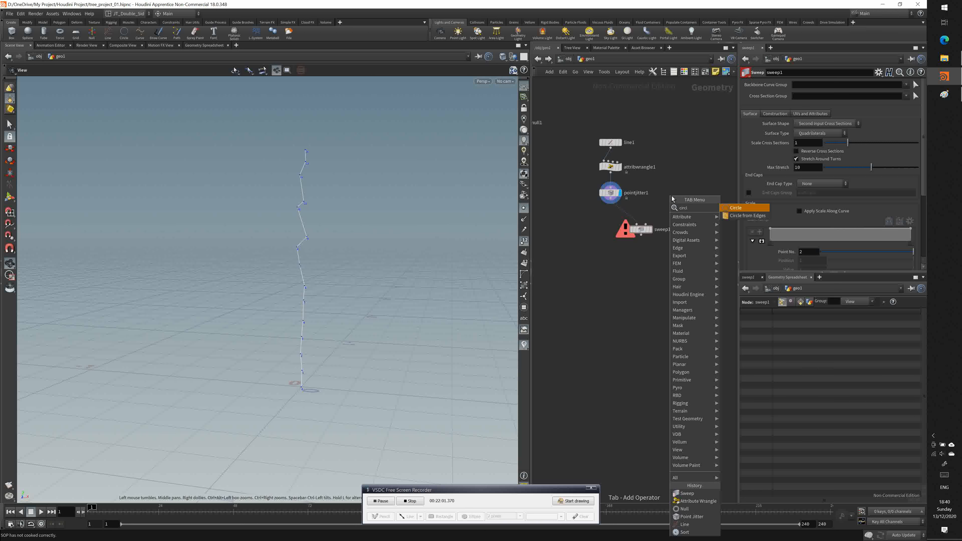
pyautogui.press('Return')
pyautogui.click(672, 196)
pyautogui.moveTo(670, 201); pyautogui.dragTo(646, 225)
pyautogui.click(650, 230)
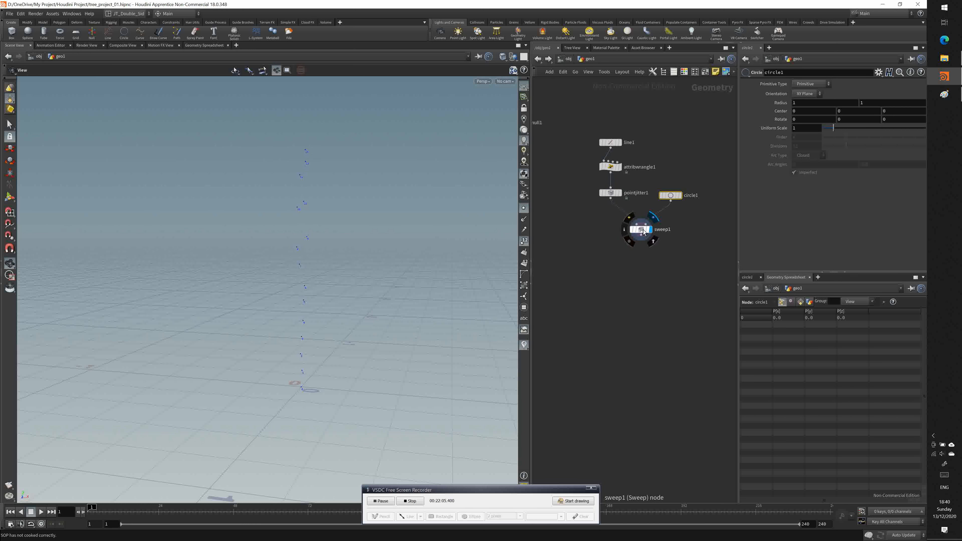
pyautogui.click(645, 232)
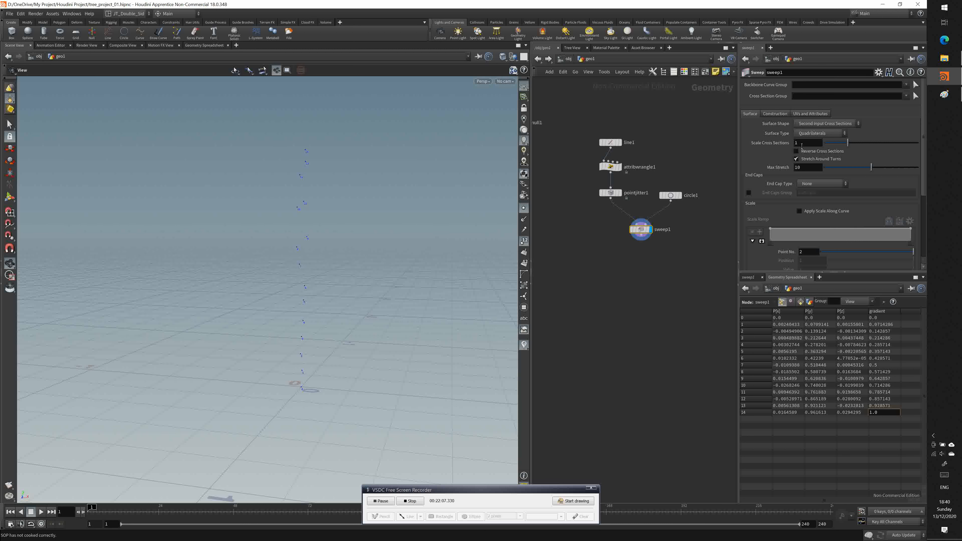
# Try the YZ Plane and ZX Plane orientations on the Circle node and check the Sweep.
pyautogui.click(671, 195)
pyautogui.click(800, 97)
pyautogui.click(802, 110)
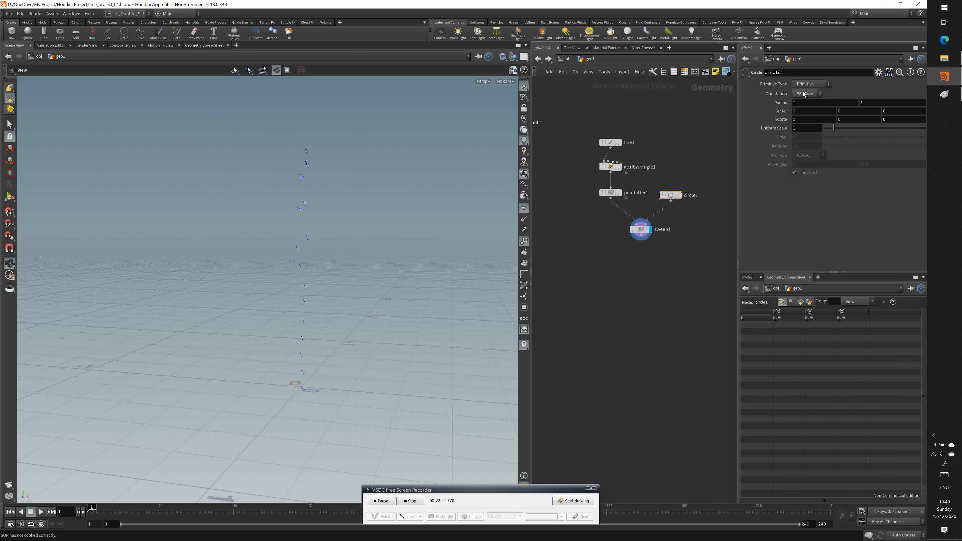
pyautogui.click(804, 94)
pyautogui.click(802, 118)
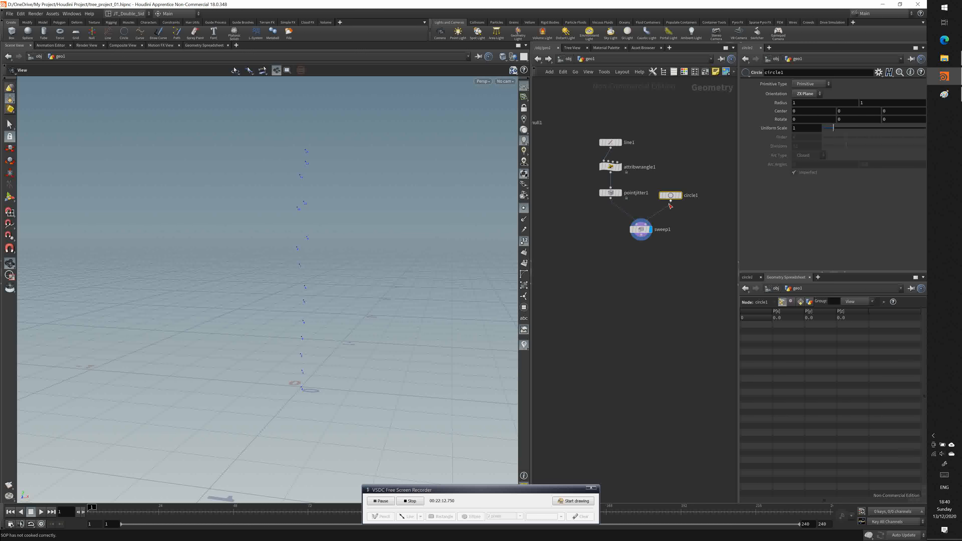
pyautogui.click(643, 231)
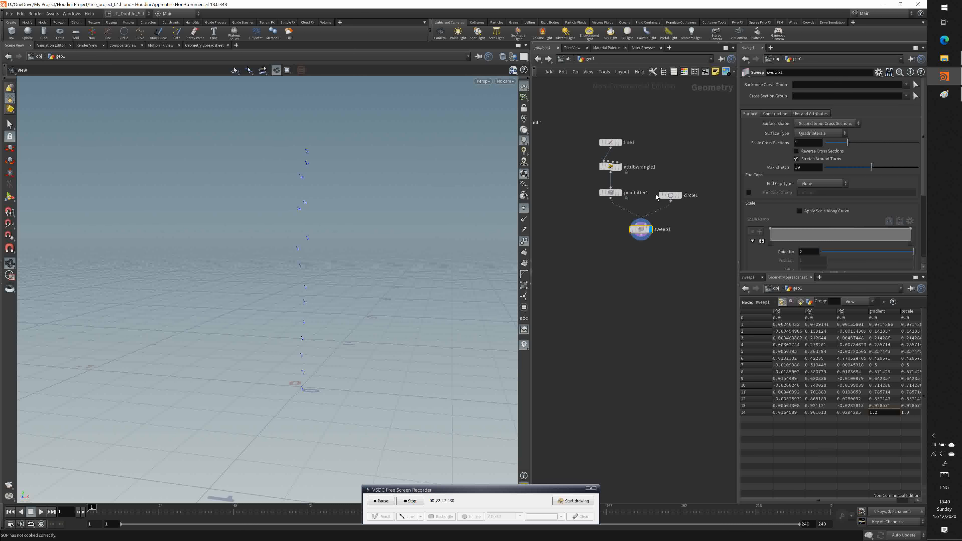
# Set the Circle node's primitive type to Polygon.
pyautogui.click(670, 196)
pyautogui.click(797, 95)
pyautogui.click(803, 88)
pyautogui.click(803, 87)
pyautogui.click(808, 99)
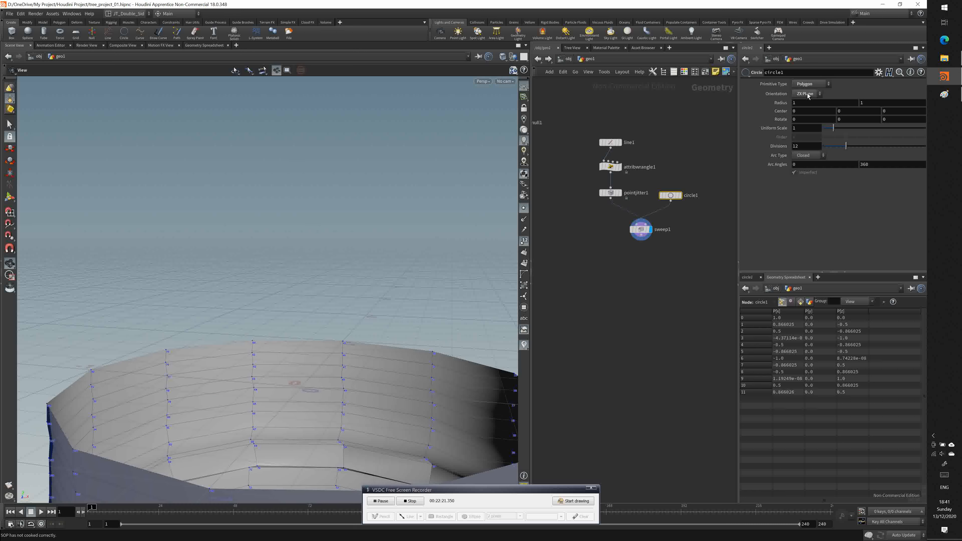
pyautogui.scroll(-3, 336, 288)
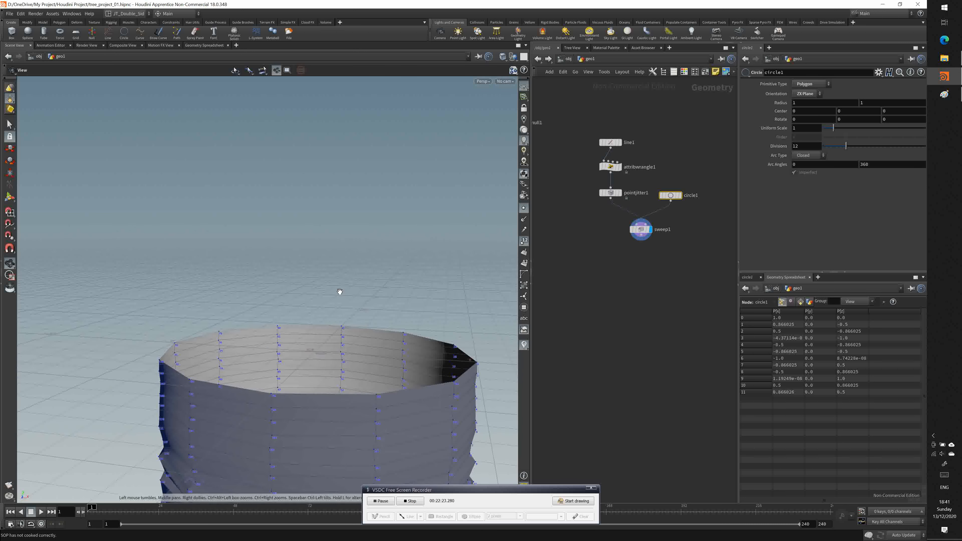
pyautogui.scroll(-3, 335, 303)
# Try the circle's XY Plane and YZ Plane orientations, then return it to ZX Plane.
pyautogui.click(802, 96)
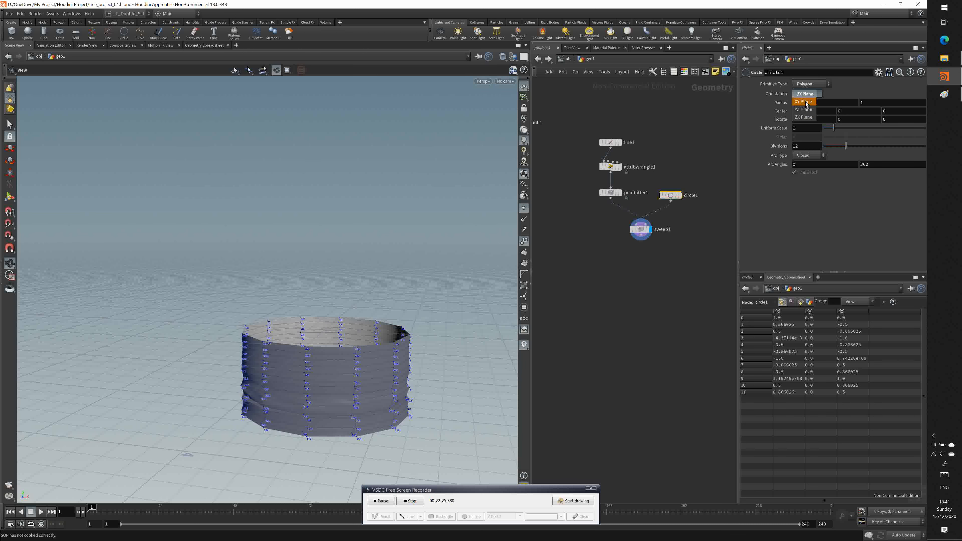
pyautogui.click(803, 102)
pyautogui.click(806, 94)
pyautogui.click(810, 110)
pyautogui.click(809, 94)
pyautogui.click(808, 117)
# Set the circle's Uniform Scale to 0.07 and rewire the Point Jitter as the Sweep's backbone and the circle as its cross section.
pyautogui.moveTo(833, 128); pyautogui.dragTo(825, 131)
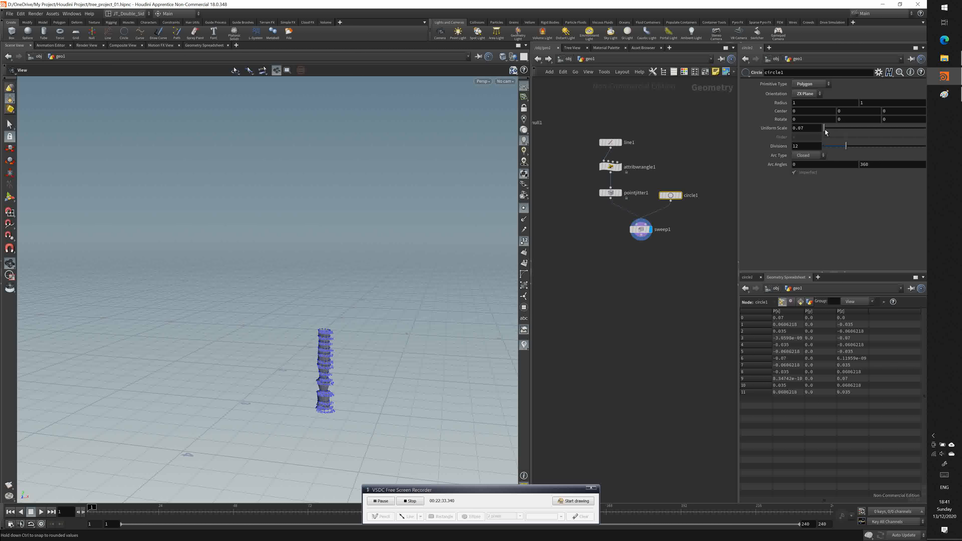
pyautogui.click(610, 198)
pyautogui.click(636, 221)
pyautogui.click(671, 202)
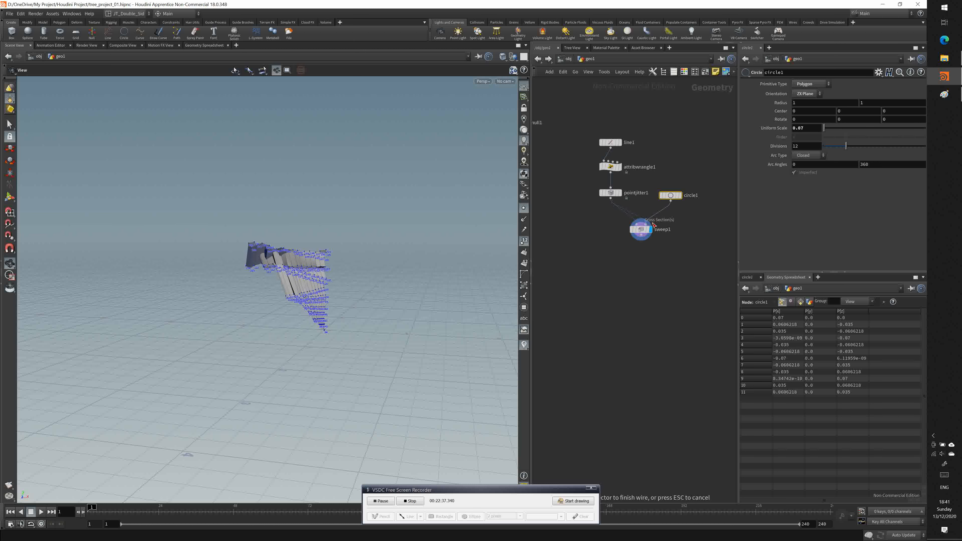
pyautogui.click(653, 224)
# Hide the point numbers in the viewport and set the circle's Uniform Scale to 0.17.
pyautogui.scroll(5, 338, 298)
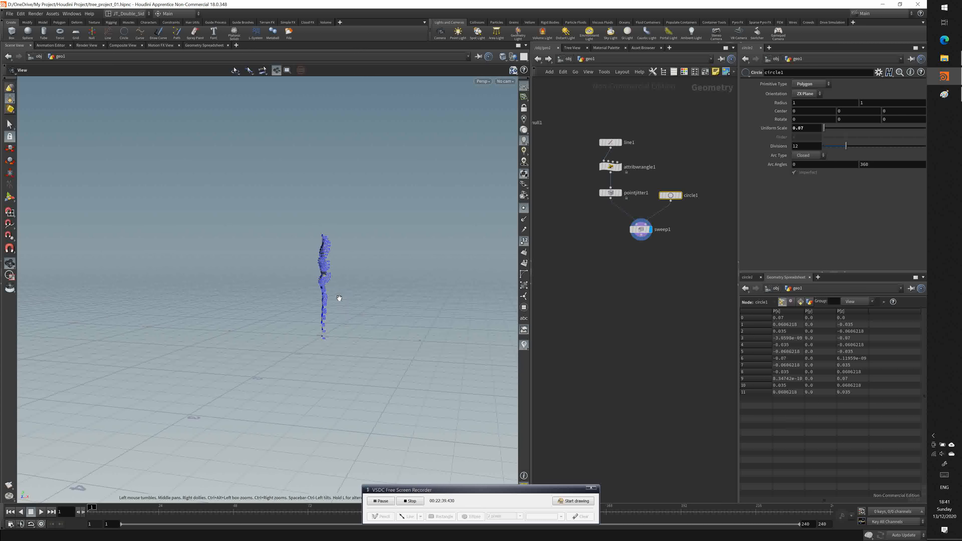
pyautogui.scroll(3, 339, 298)
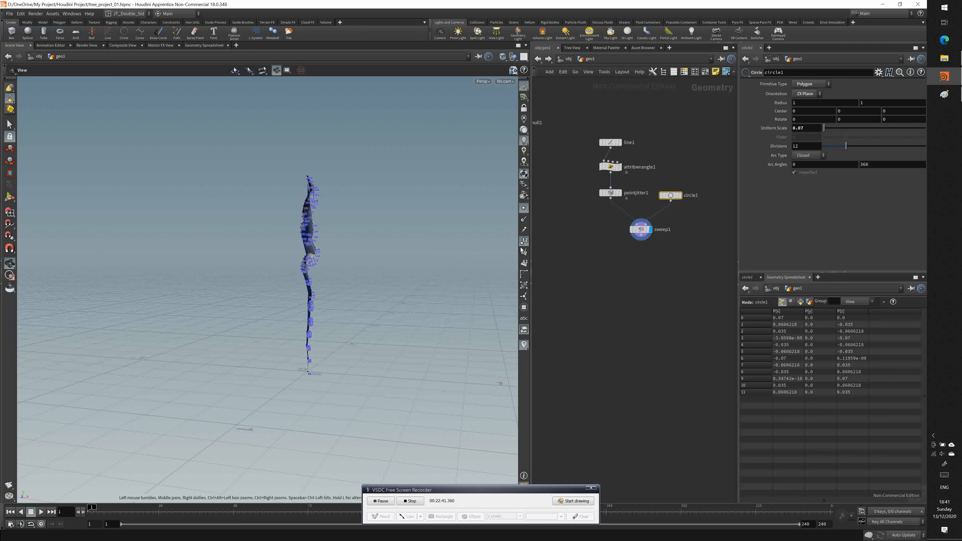
pyautogui.click(524, 242)
pyautogui.moveTo(266, 299); pyautogui.dragTo(210, 301)
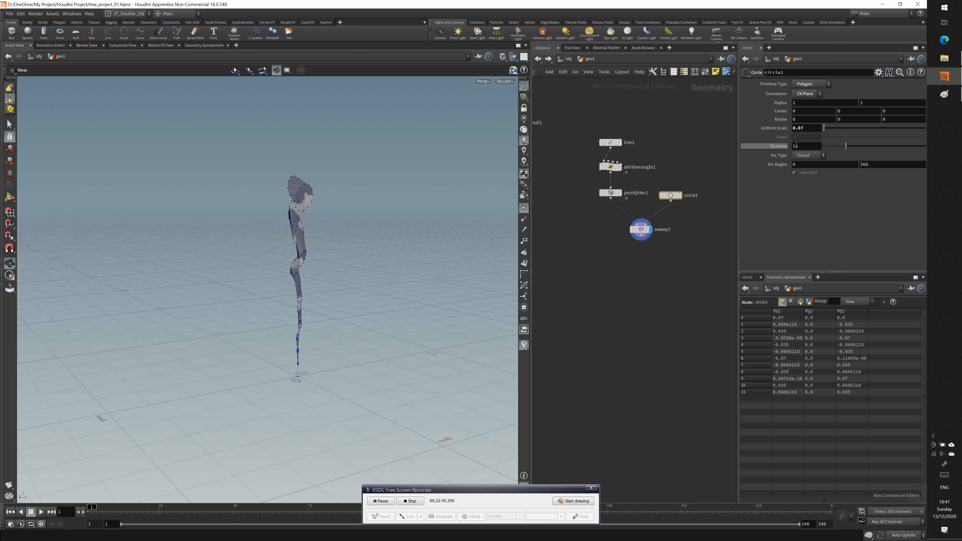
pyautogui.moveTo(825, 128); pyautogui.dragTo(825, 129)
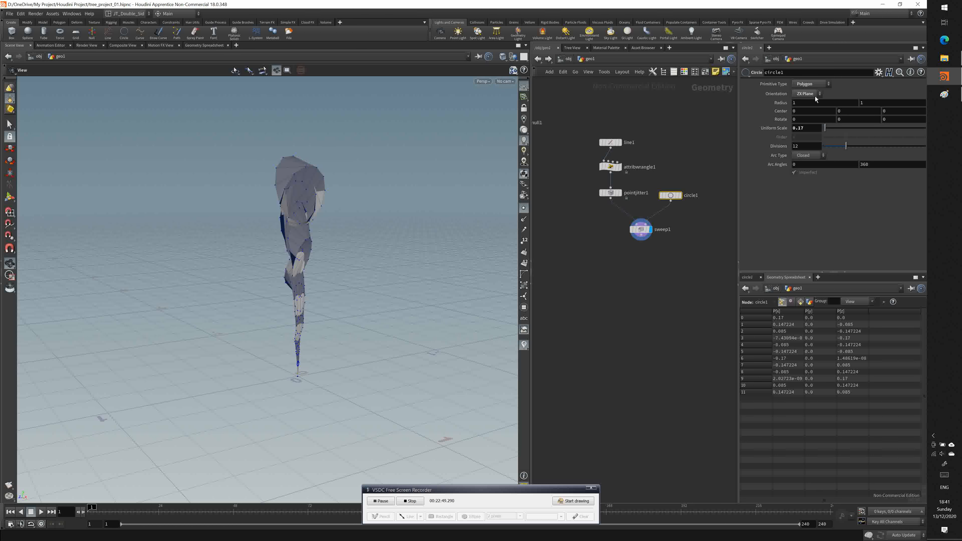
# Try the YZ Plane orientation on the circle, then set it to XY Plane.
pyautogui.click(809, 110)
pyautogui.click(808, 94)
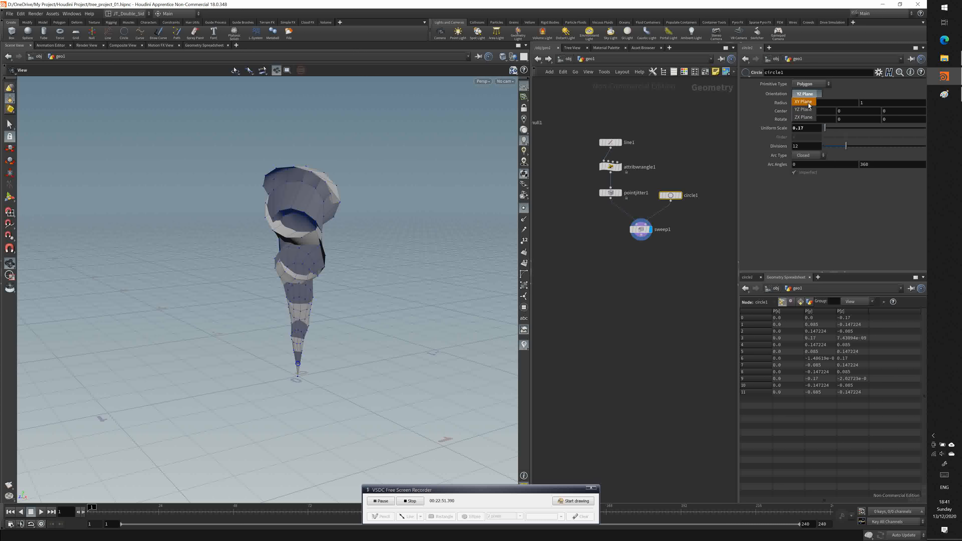
pyautogui.click(806, 99)
pyautogui.moveTo(243, 269)
pyautogui.mouseDown()
pyautogui.moveTo(244, 246)
pyautogui.moveTo(245, 260)
pyautogui.mouseUp()
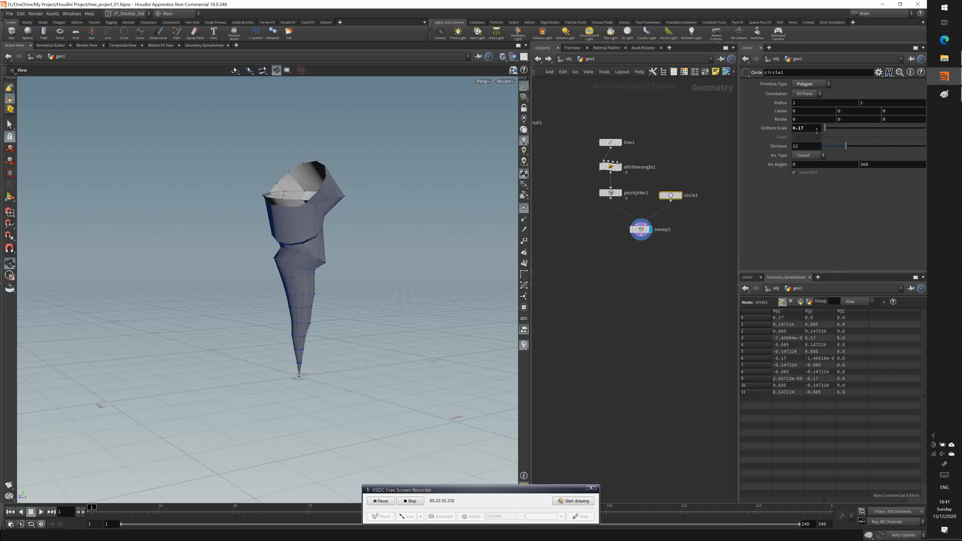
# Set the circle's Uniform Scale to 0.05.
pyautogui.moveTo(826, 131); pyautogui.dragTo(823, 129)
pyautogui.click(814, 131)
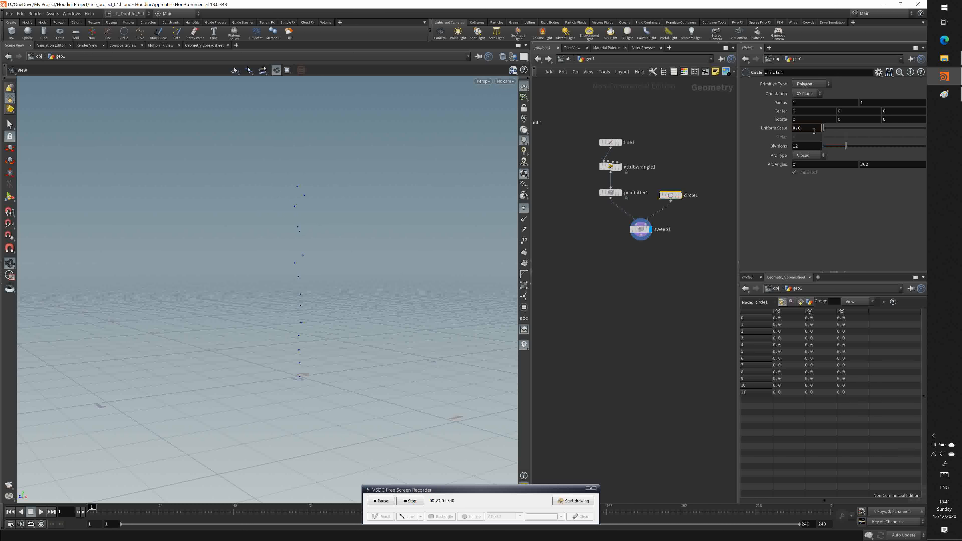
pyautogui.press('Return')
pyautogui.click(813, 131)
pyautogui.write('5')
pyautogui.press('Return')
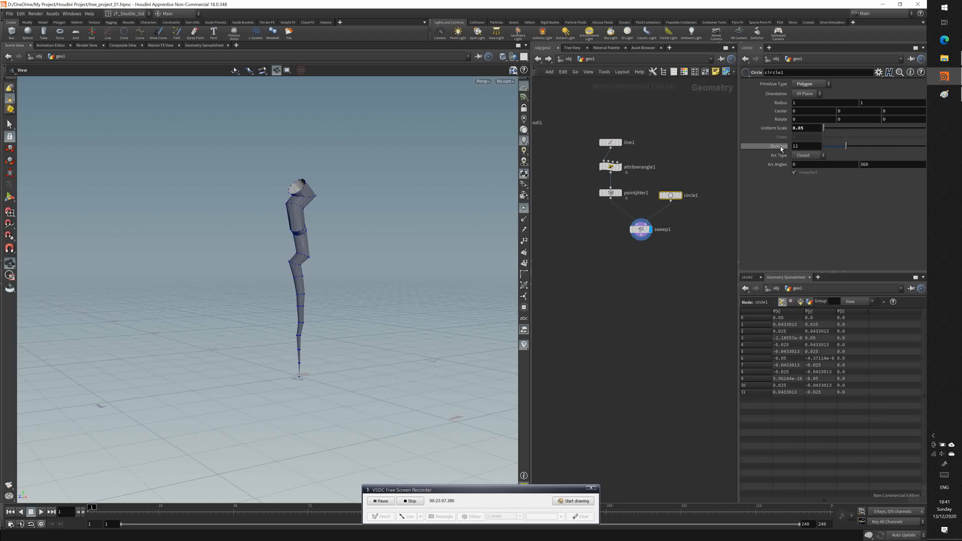
# Reduce the circle's Divisions to 6 for a low-poly trunk cross section.
pyautogui.moveTo(316, 221)
pyautogui.mouseDown()
pyautogui.moveTo(316, 214)
pyautogui.moveTo(322, 233)
pyautogui.mouseUp()
pyautogui.moveTo(846, 147); pyautogui.dragTo(835, 147)
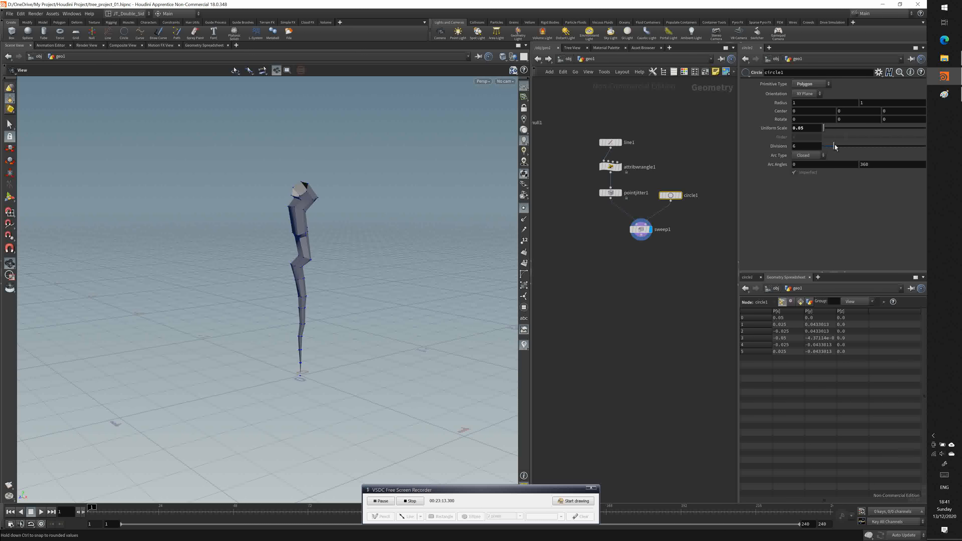
pyautogui.moveTo(288, 197); pyautogui.dragTo(198, 229)
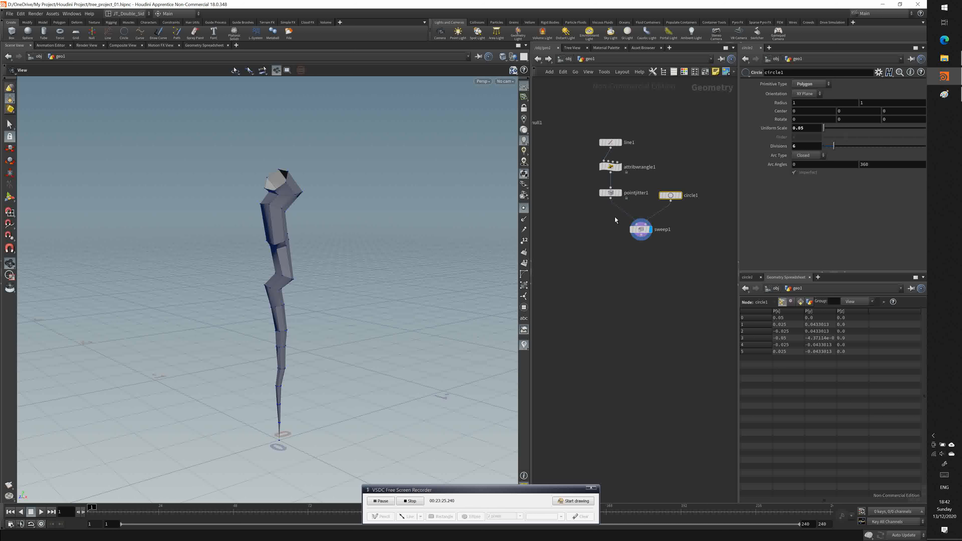
# Duplicate the attribute wrangle and insert the copy between the Point Jitter and the Sweep.
pyautogui.click(610, 167)
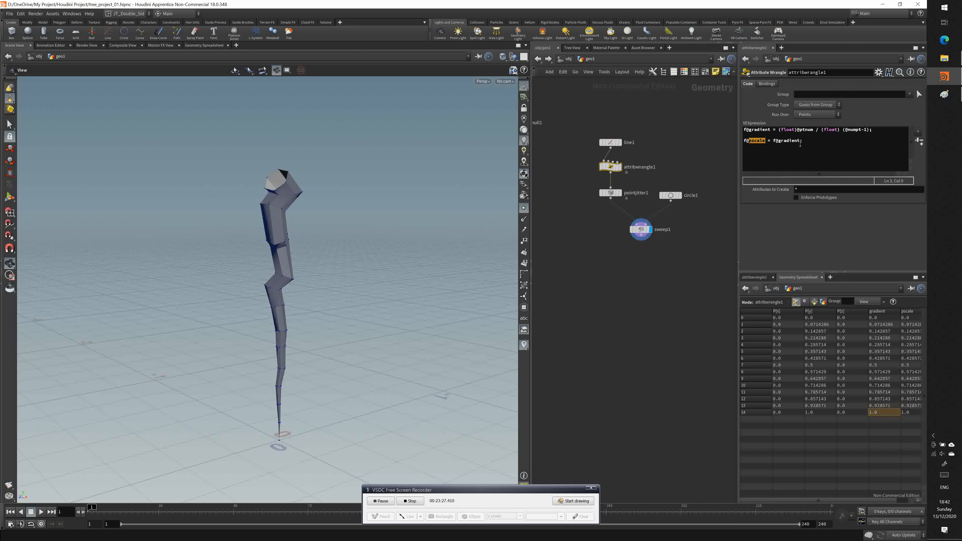
pyautogui.moveTo(815, 148); pyautogui.dragTo(738, 143)
pyautogui.hotkey('ctrl', 'c')
pyautogui.hotkey('ctrl', 'v')
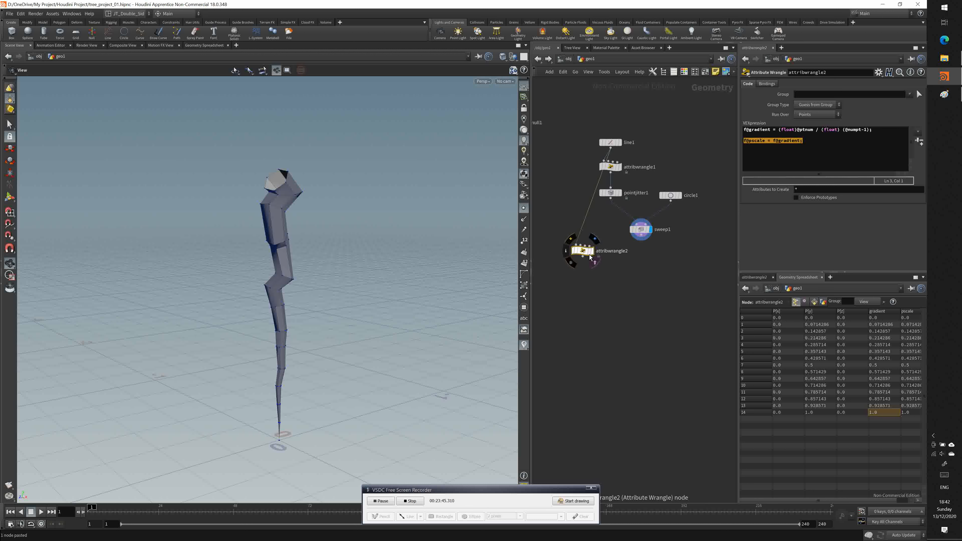
pyautogui.moveTo(590, 257); pyautogui.dragTo(630, 222)
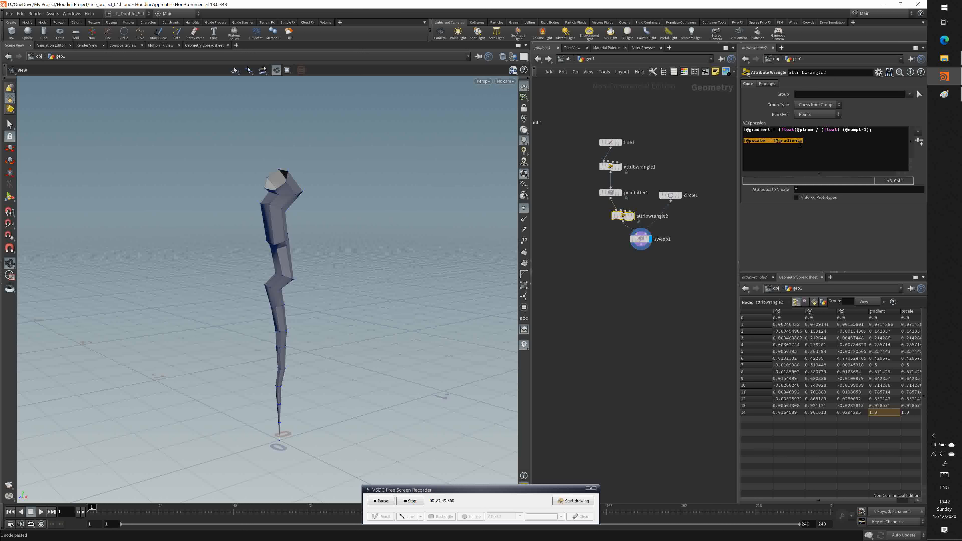
# Invert the scale in the second wrangle so its line reads f@pscale = 1-f@gradient;.
pyautogui.click(773, 141)
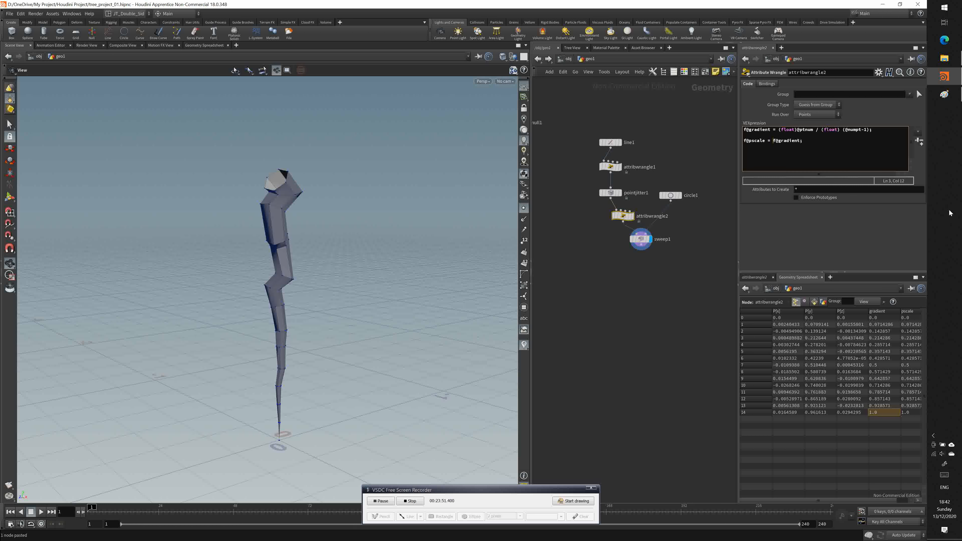
pyautogui.write('1-')
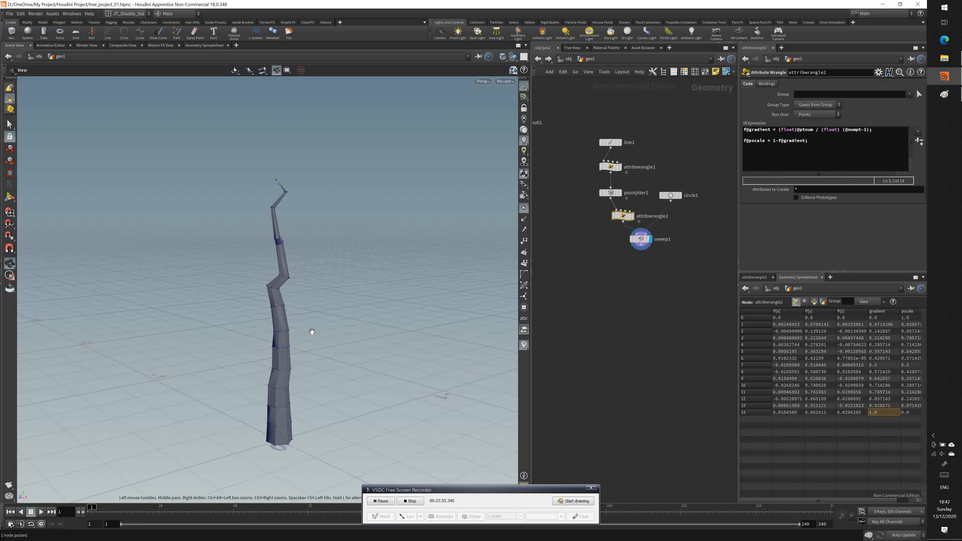
pyautogui.moveTo(279, 335); pyautogui.dragTo(307, 351)
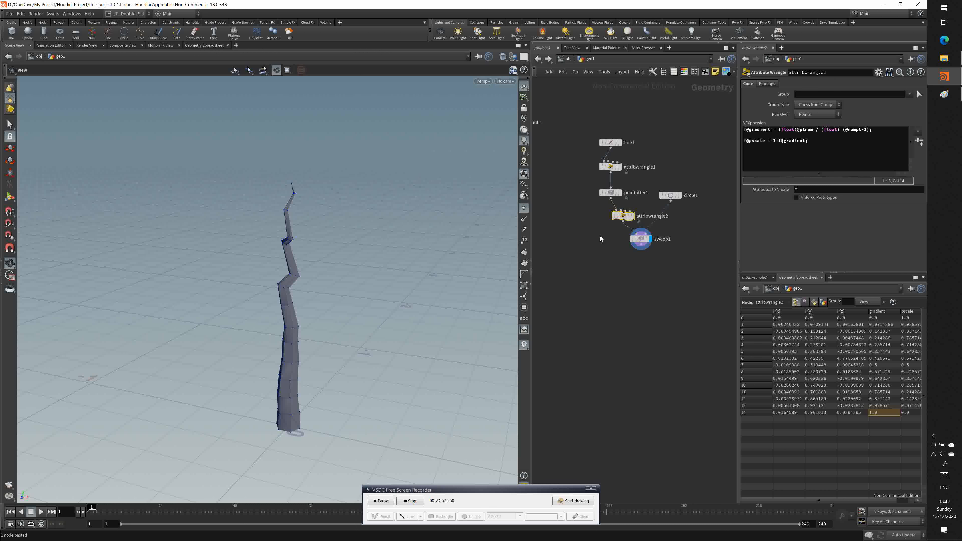
# Set the Sweep's End Cap Type to Single Polygon.
pyautogui.click(640, 239)
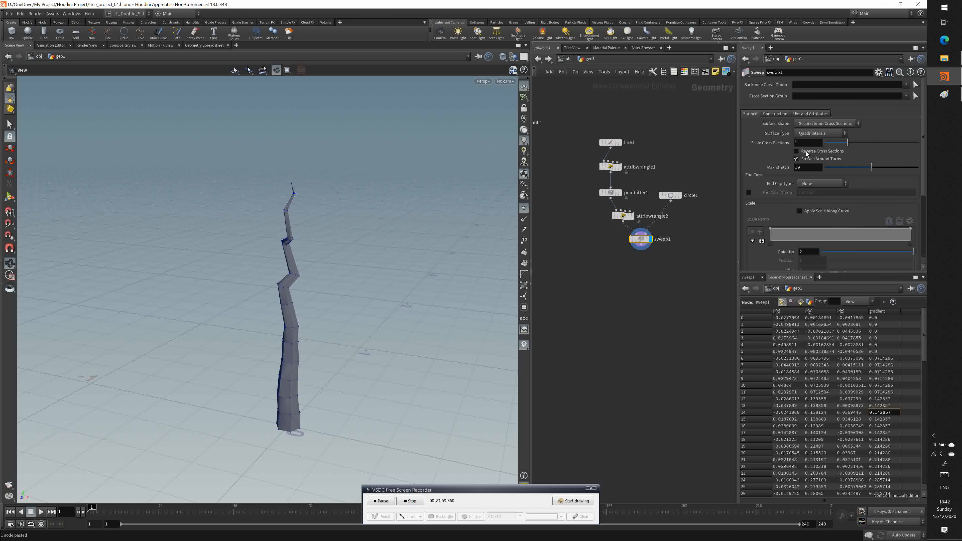
pyautogui.scroll(-5, 788, 204)
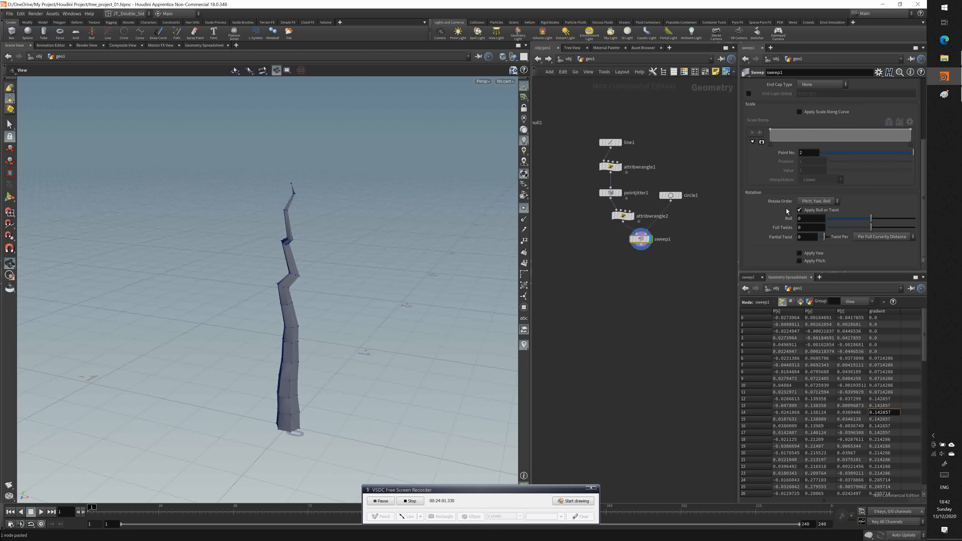
pyautogui.scroll(5, 786, 209)
pyautogui.scroll(-5, 799, 182)
pyautogui.scroll(5, 778, 181)
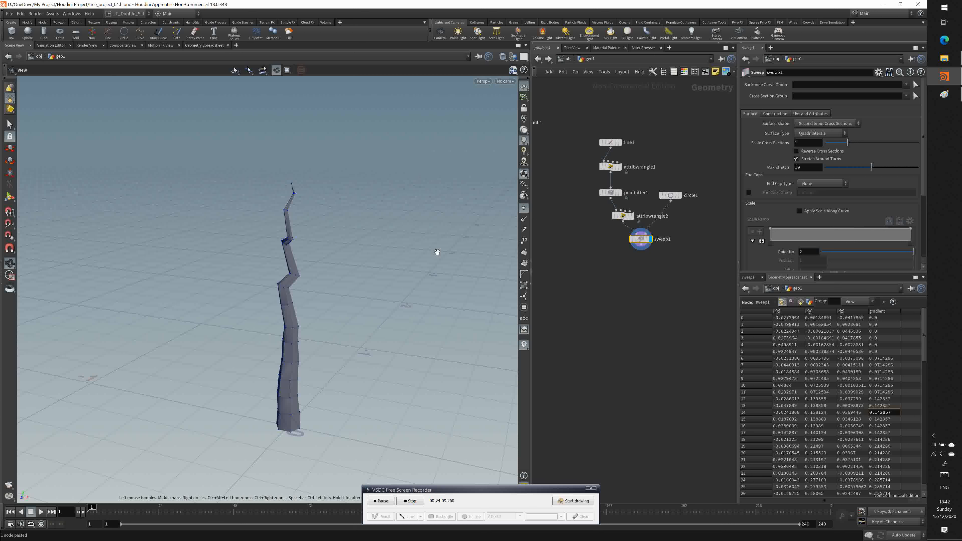
pyautogui.click(822, 184)
pyautogui.click(820, 192)
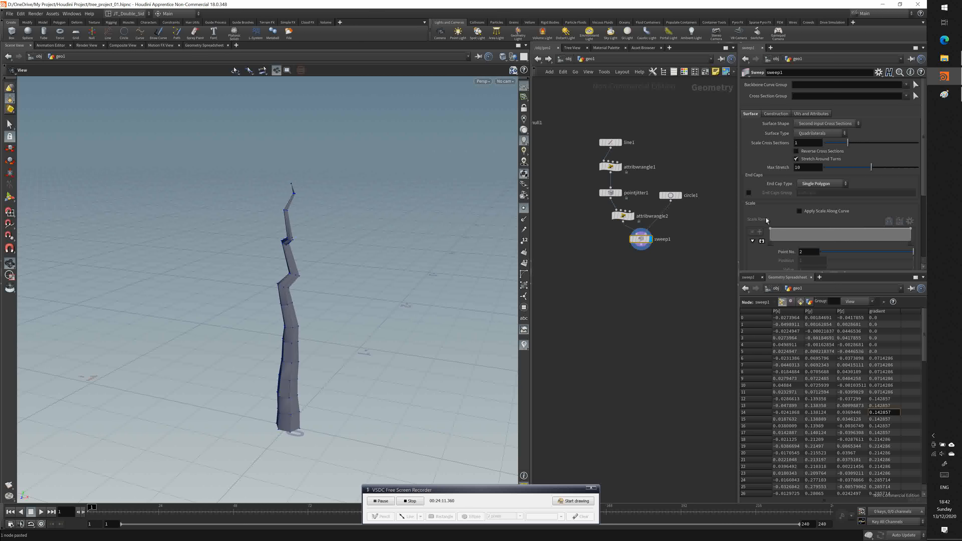
pyautogui.moveTo(350, 273); pyautogui.dragTo(359, 318)
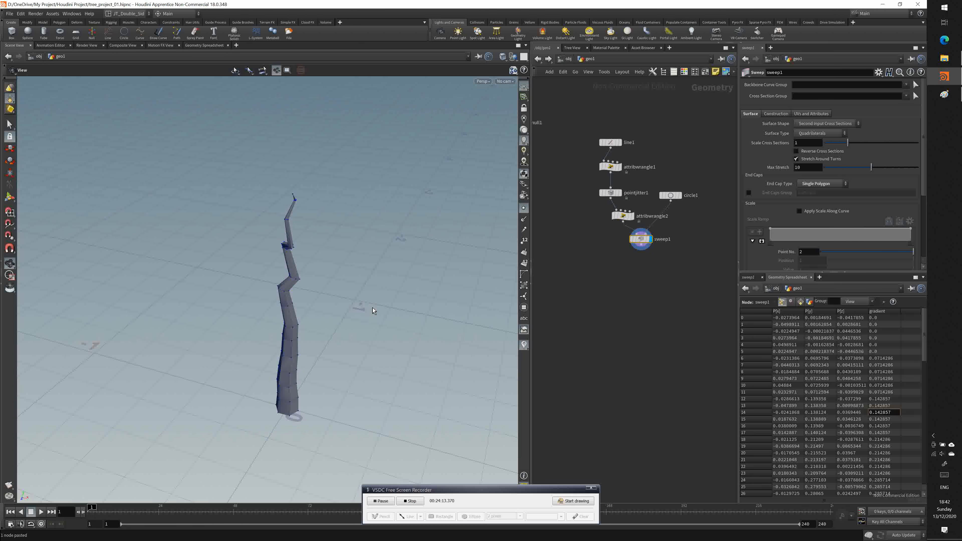
# Add a Reverse node below the Sweep and wire the Sweep's output into it.
pyautogui.press('Tab')
pyautogui.press('Tab')
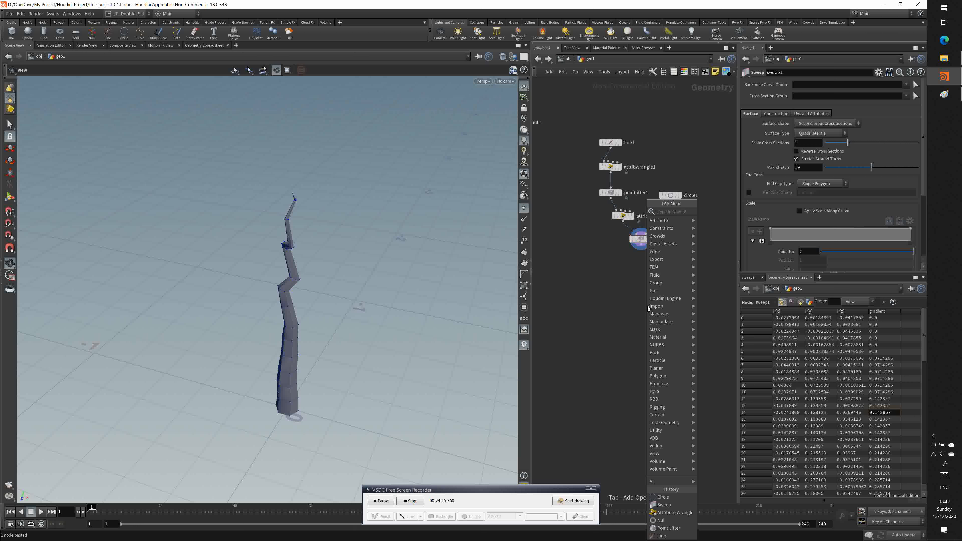
pyautogui.write('reve')
pyautogui.press('Return')
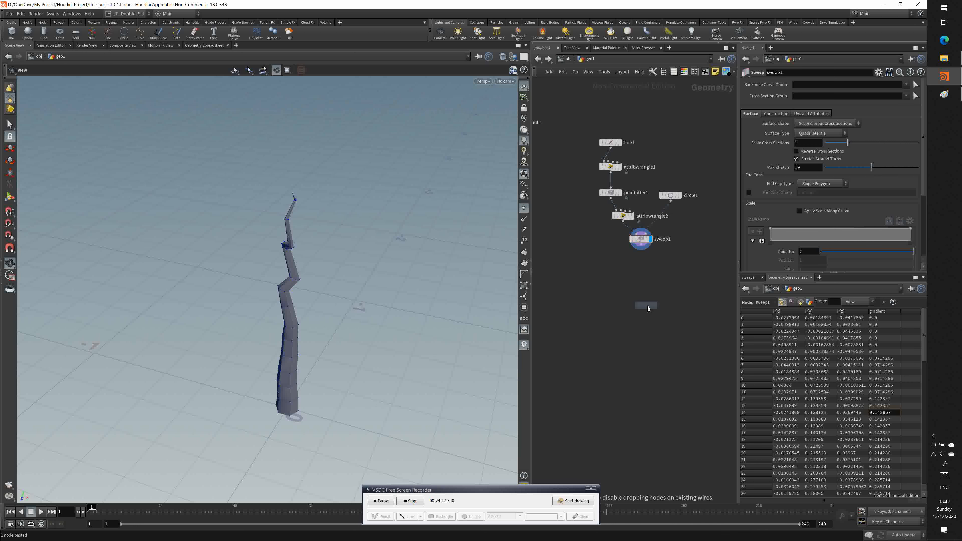
pyautogui.click(636, 269)
pyautogui.click(640, 250)
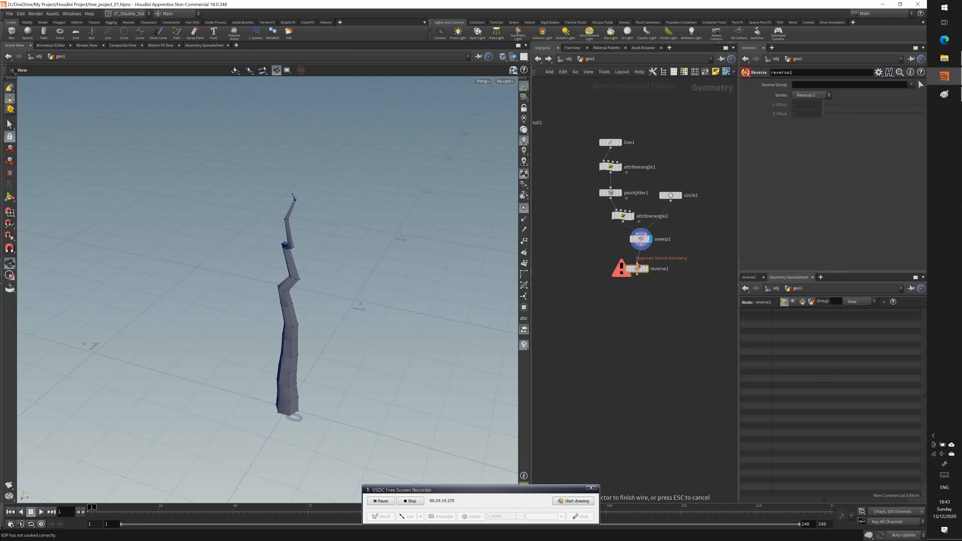
pyautogui.click(637, 266)
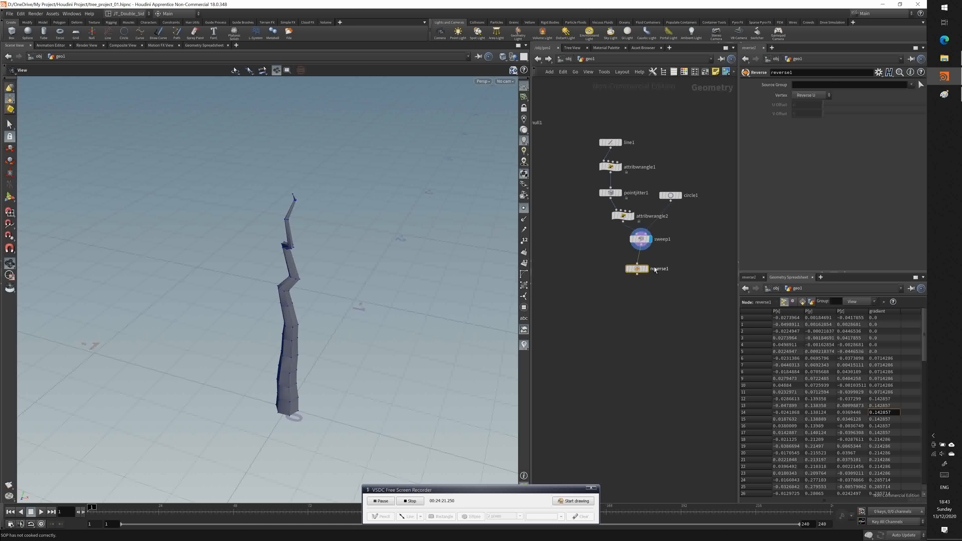
# Display the Reverse node's result and align the node directly under the Sweep.
pyautogui.click(646, 269)
pyautogui.moveTo(343, 331); pyautogui.dragTo(378, 292)
pyautogui.moveTo(641, 270); pyautogui.dragTo(645, 259)
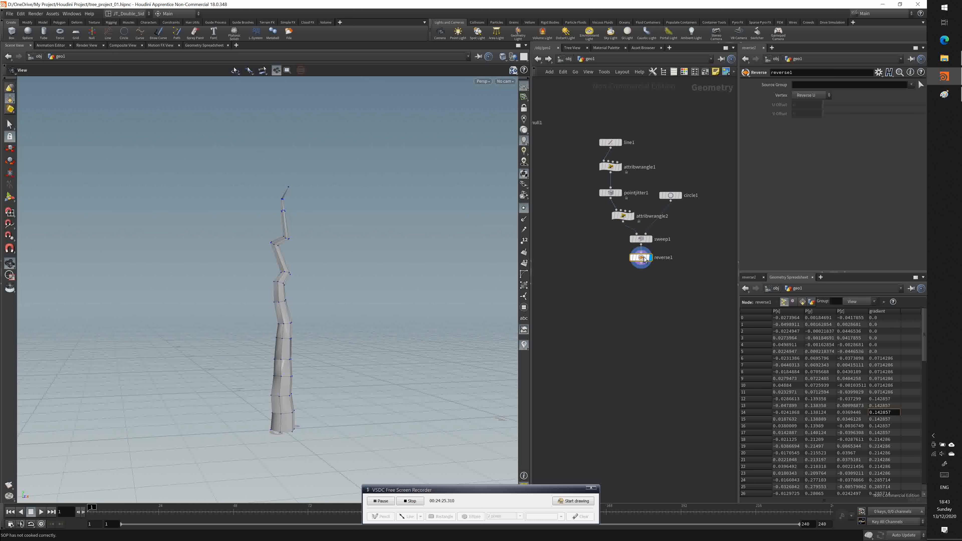
pyautogui.moveTo(253, 360)
pyautogui.mouseDown()
pyautogui.moveTo(241, 354)
pyautogui.moveTo(246, 381)
pyautogui.moveTo(239, 371)
pyautogui.mouseUp()
# Set the circle's Uniform Scale to 0.1 to thicken the trunk.
pyautogui.click(647, 239)
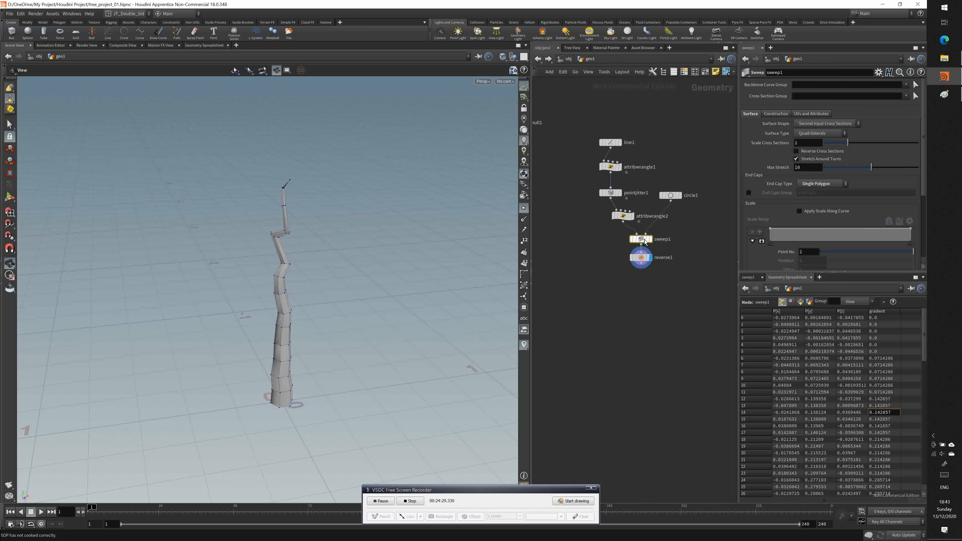
pyautogui.click(678, 209)
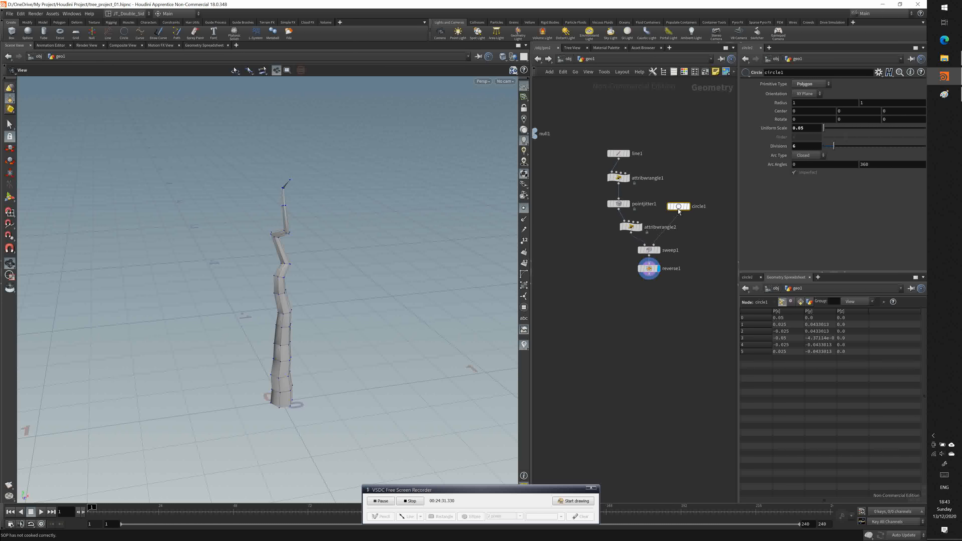
pyautogui.moveTo(577, 196); pyautogui.dragTo(638, 247, button='middle')
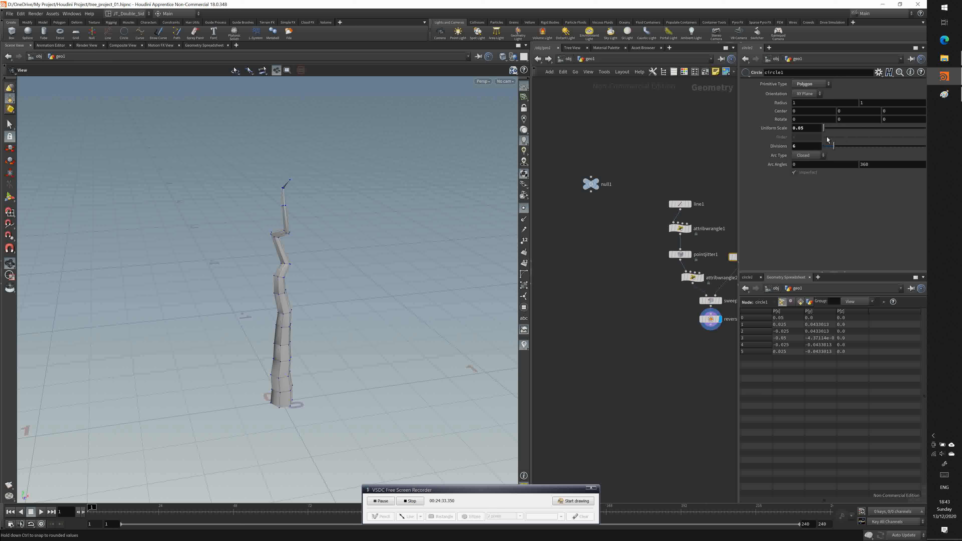
pyautogui.moveTo(827, 131); pyautogui.dragTo(826, 130)
pyautogui.click(814, 128)
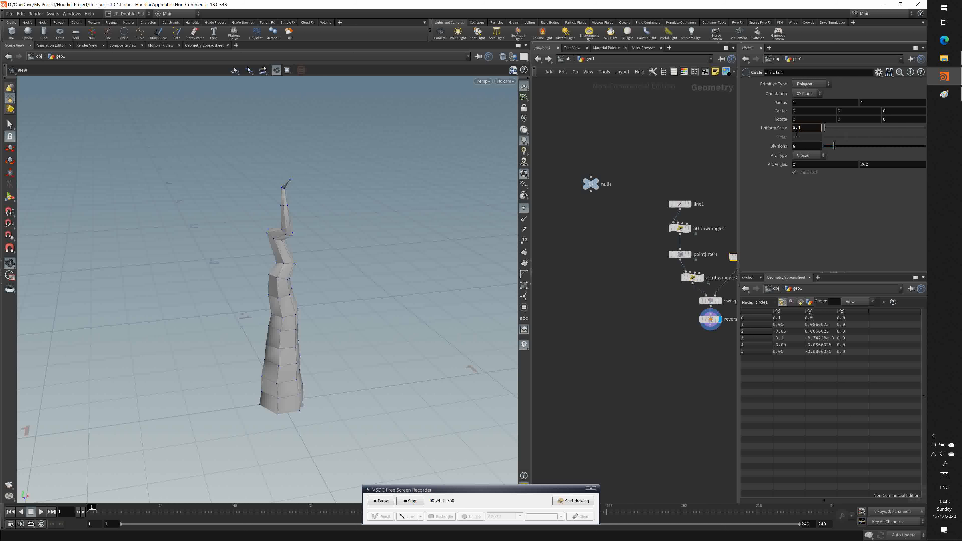
# Add a float parameter named trunk_width with the label Trunk Width to the Null's parameter interface.
pyautogui.click(598, 182)
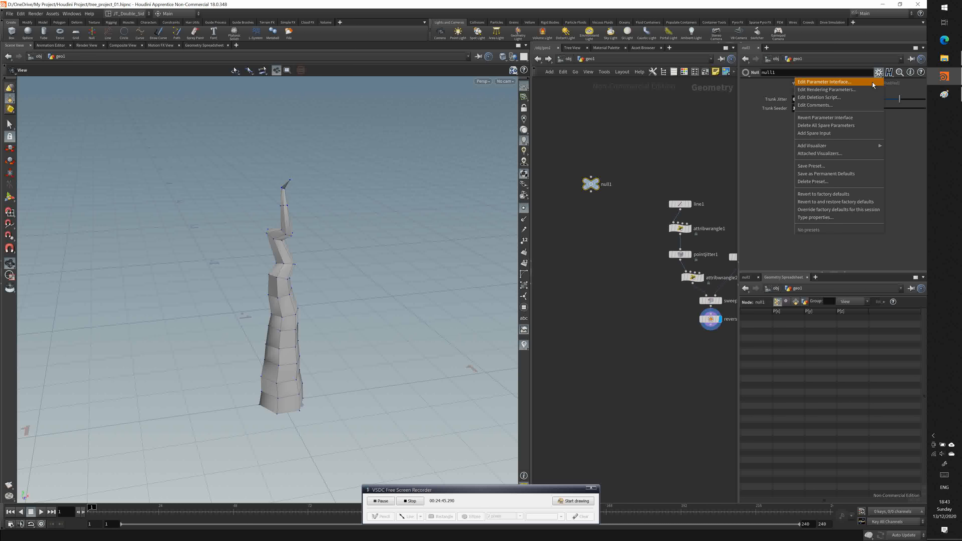
pyautogui.click(833, 81)
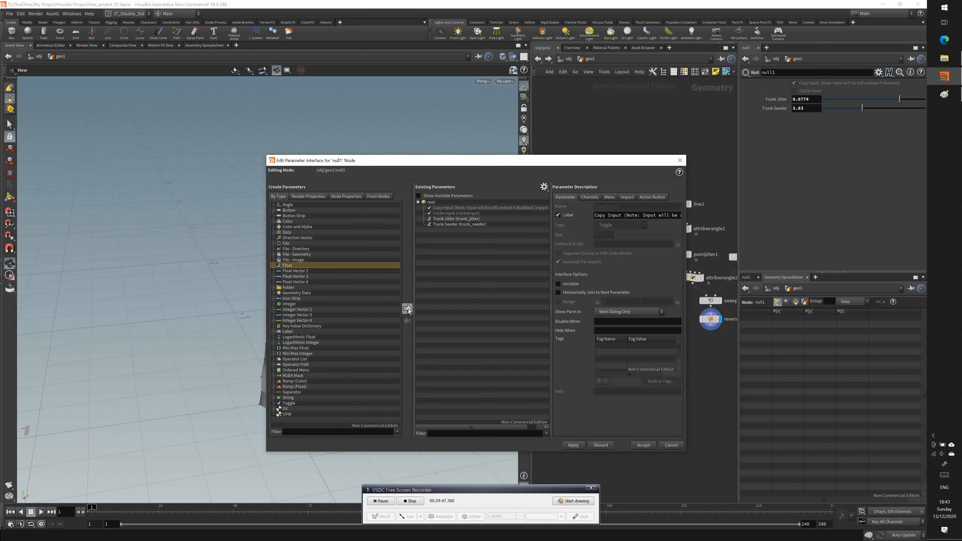
pyautogui.click(407, 309)
pyautogui.doubleClick(599, 210)
pyautogui.write('trunk')
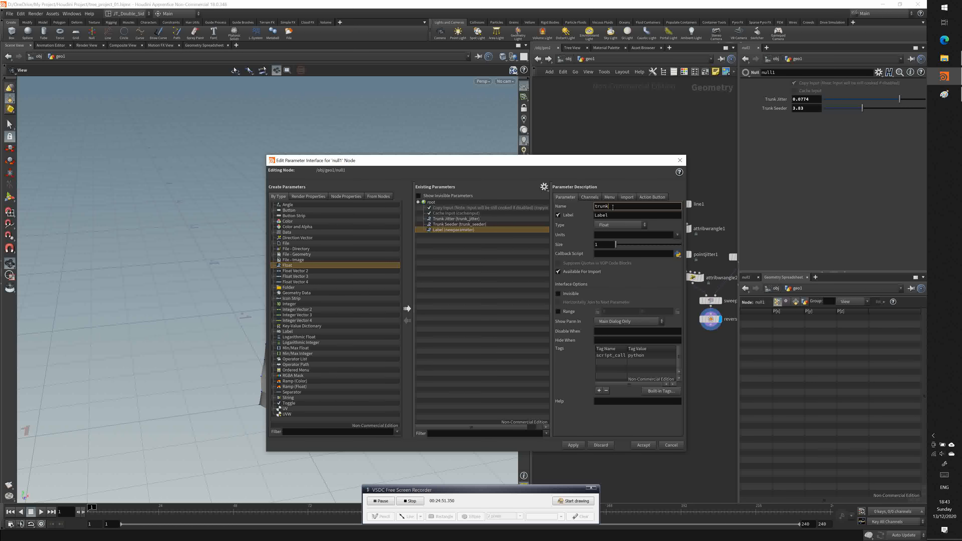
pyautogui.write('_width')
pyautogui.press('Tab')
pyautogui.press('BackSpace')
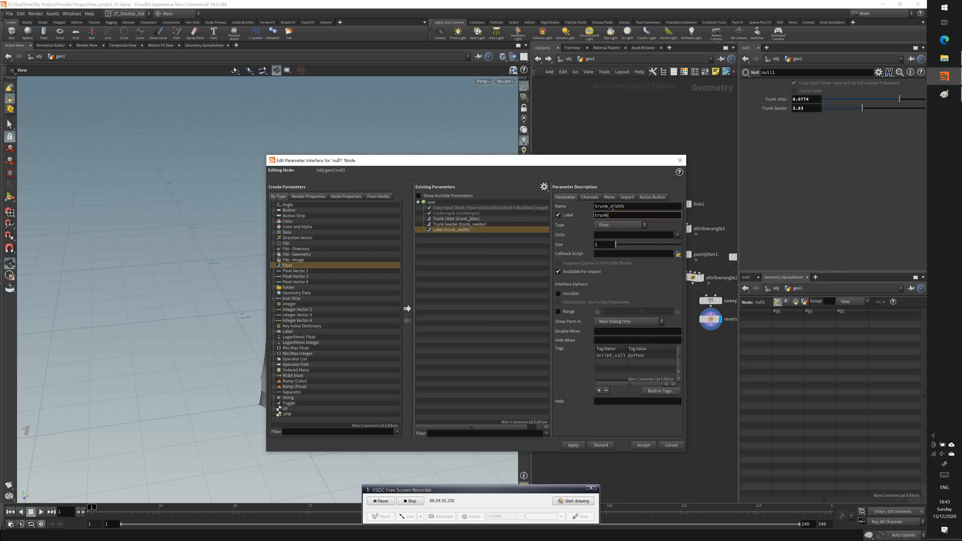
pyautogui.write('Trunk Width')
# Give the Trunk Width parameter a range of 0.01 to 0.1 and accept the interface changes.
pyautogui.click(576, 315)
pyautogui.click(616, 314)
pyautogui.write('.01')
pyautogui.press('Tab')
pyautogui.write('0.')
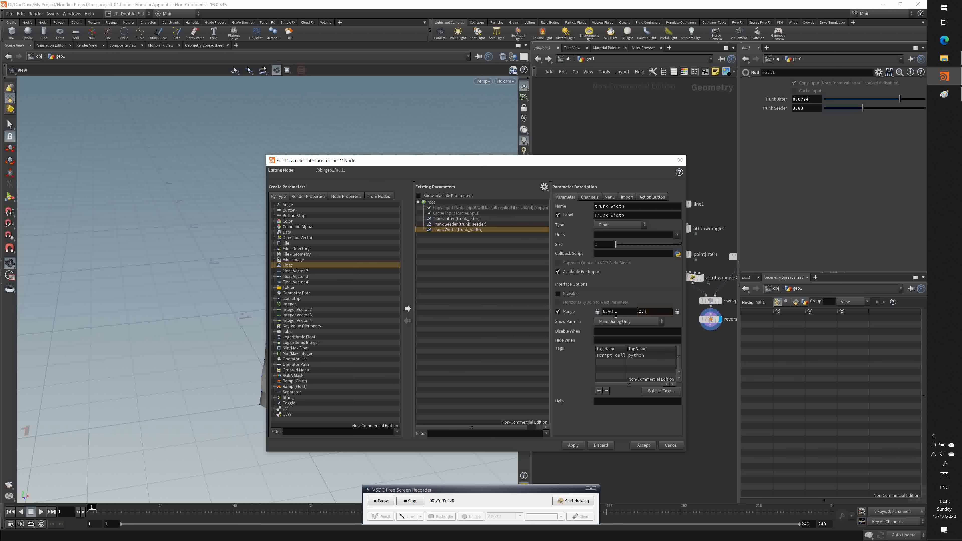
pyautogui.click(645, 446)
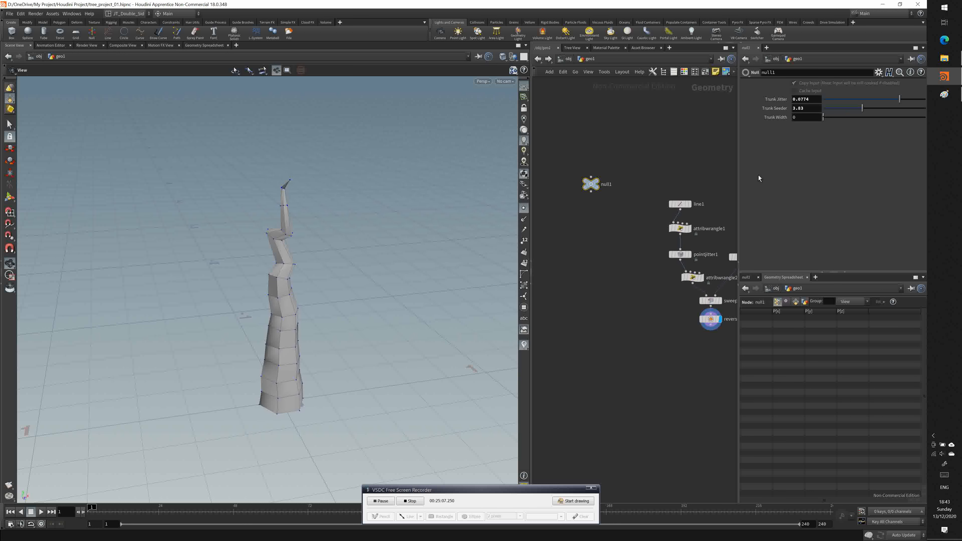
# Copy the Null's Trunk Width parameter and paste it as a relative reference into the circle's Uniform Scale.
pyautogui.rightClick(775, 117)
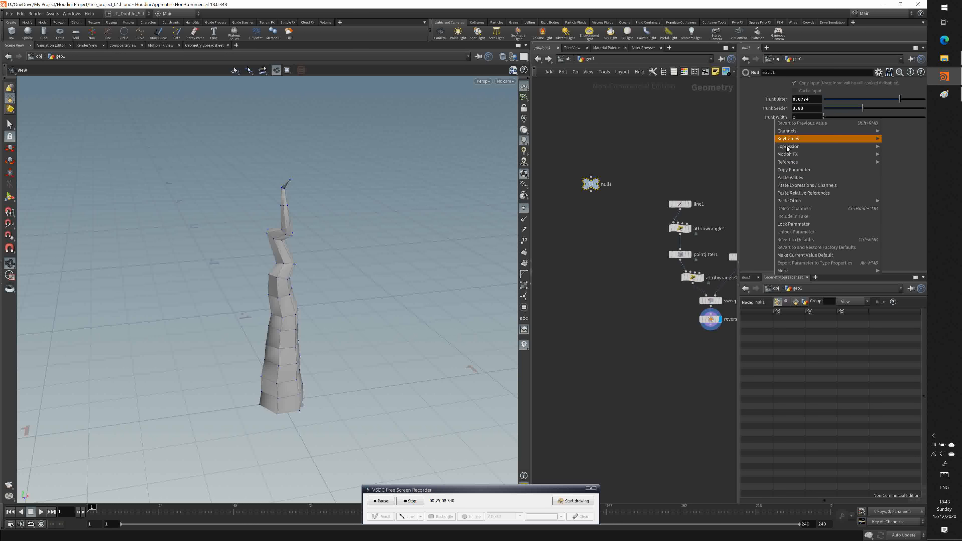
pyautogui.click(793, 170)
pyautogui.moveTo(709, 283); pyautogui.dragTo(668, 274, button='middle')
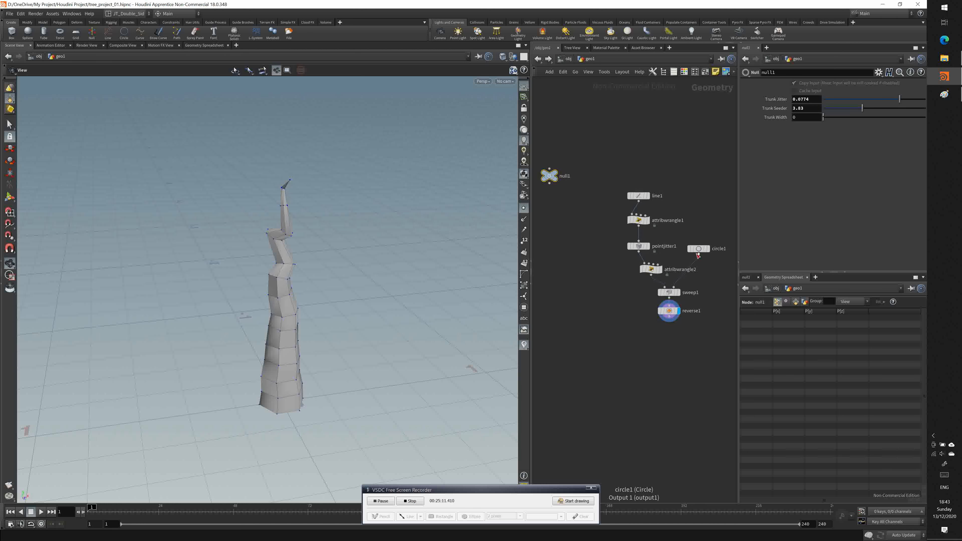
pyautogui.click(699, 248)
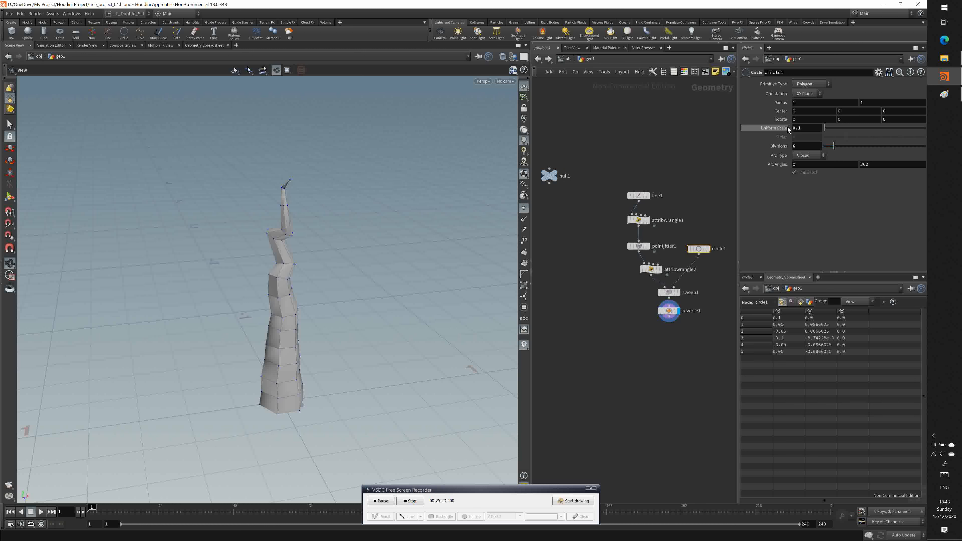
pyautogui.rightClick(787, 128)
pyautogui.click(805, 186)
pyautogui.rightClick(777, 127)
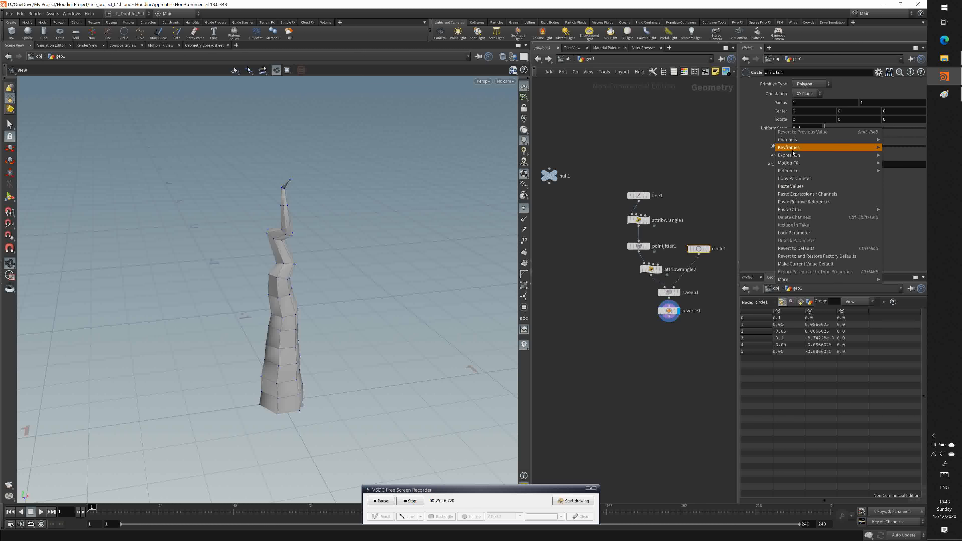
pyautogui.click(810, 204)
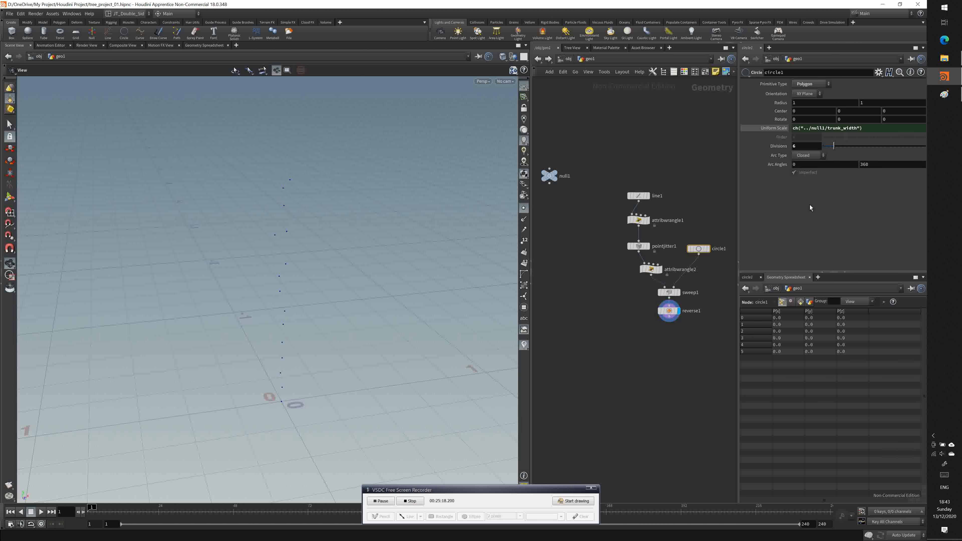
# Set the Null's Trunk Width to 0.1.
pyautogui.click(551, 175)
pyautogui.moveTo(831, 116); pyautogui.dragTo(924, 116)
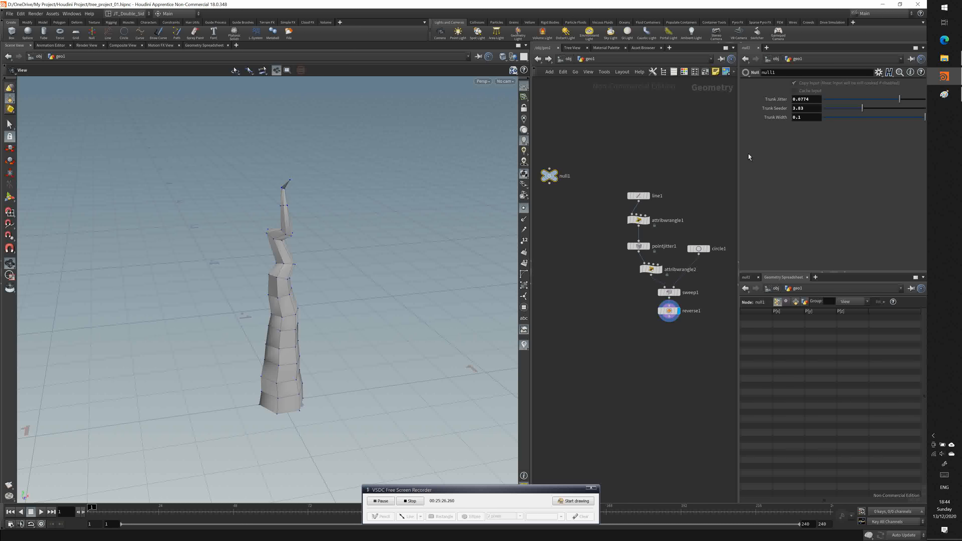
# Try adjusting the line's Length to see its effect on the trunk, and undo the change.
pyautogui.click(638, 196)
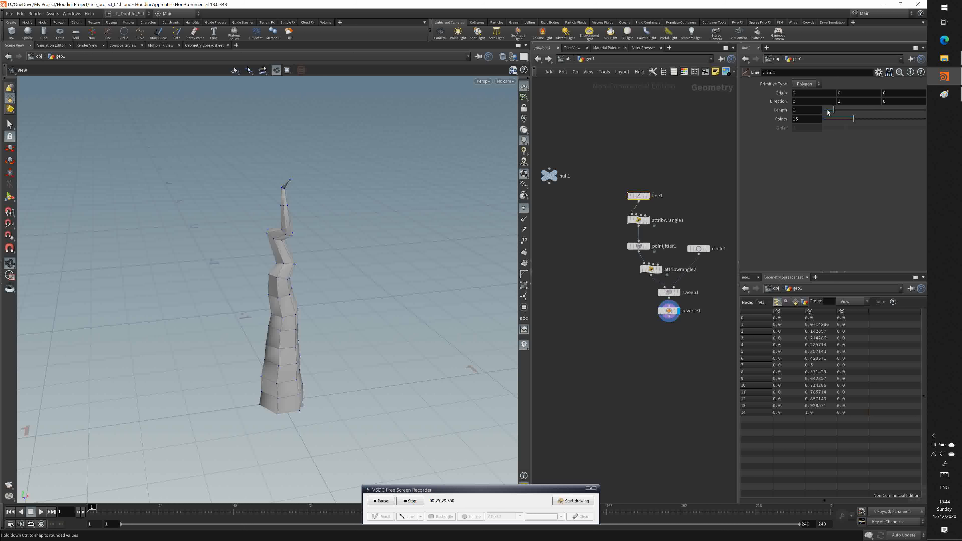
pyautogui.moveTo(836, 112); pyautogui.dragTo(831, 112)
pyautogui.hotkey('ctrl', 'z')
pyautogui.click(550, 176)
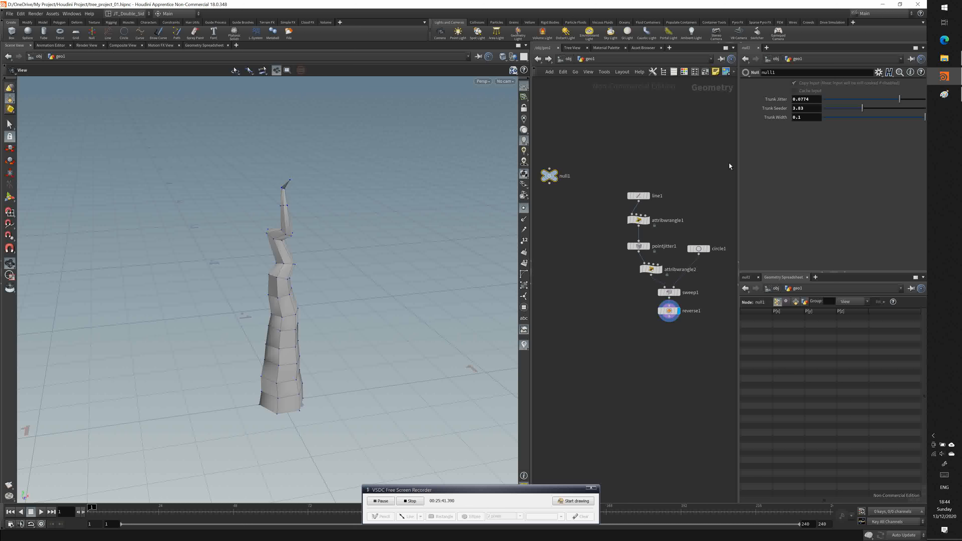
pyautogui.click(638, 196)
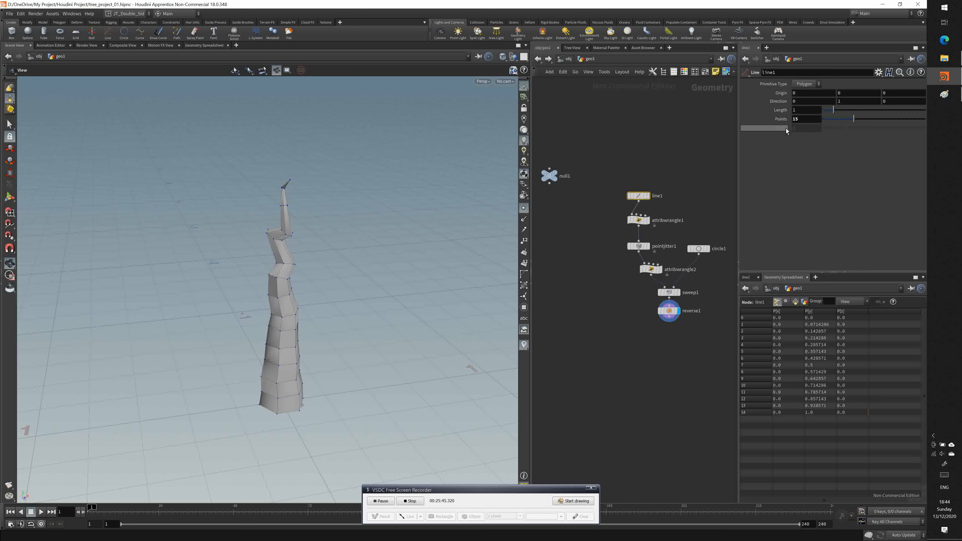
# Add a float parameter named trunk_height with the label Trunk Height to the Null's parameter interface.
pyautogui.click(550, 176)
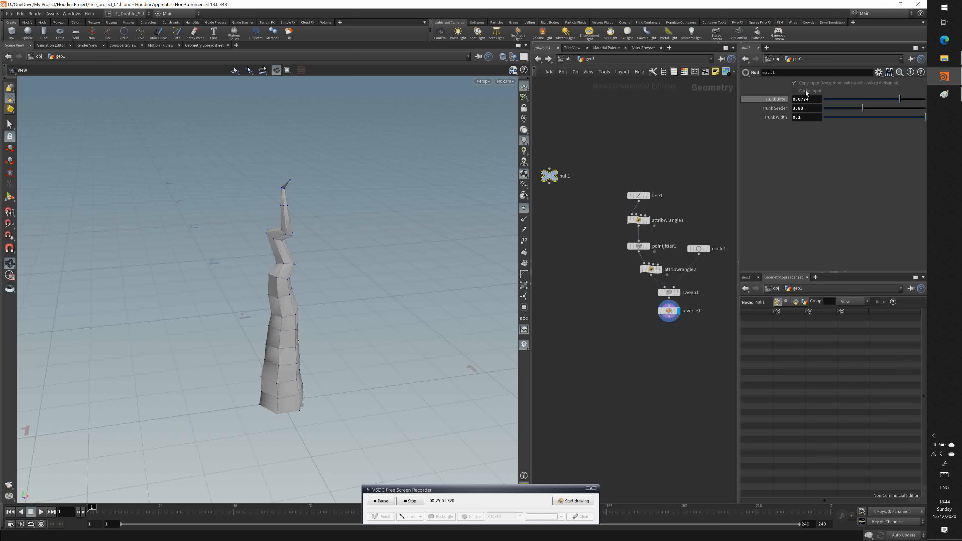
pyautogui.click(877, 73)
pyautogui.click(867, 84)
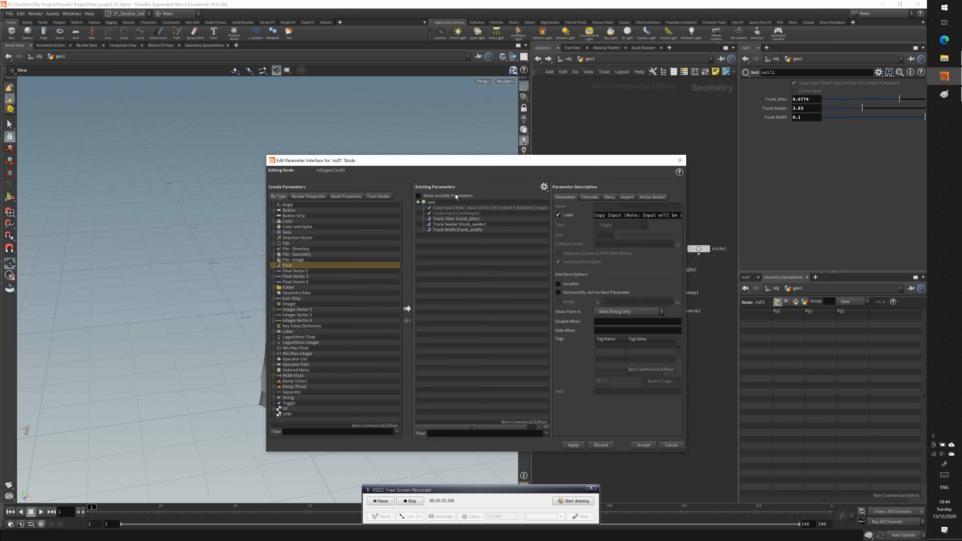
pyautogui.click(406, 309)
pyautogui.doubleClick(608, 207)
pyautogui.write('trunk')
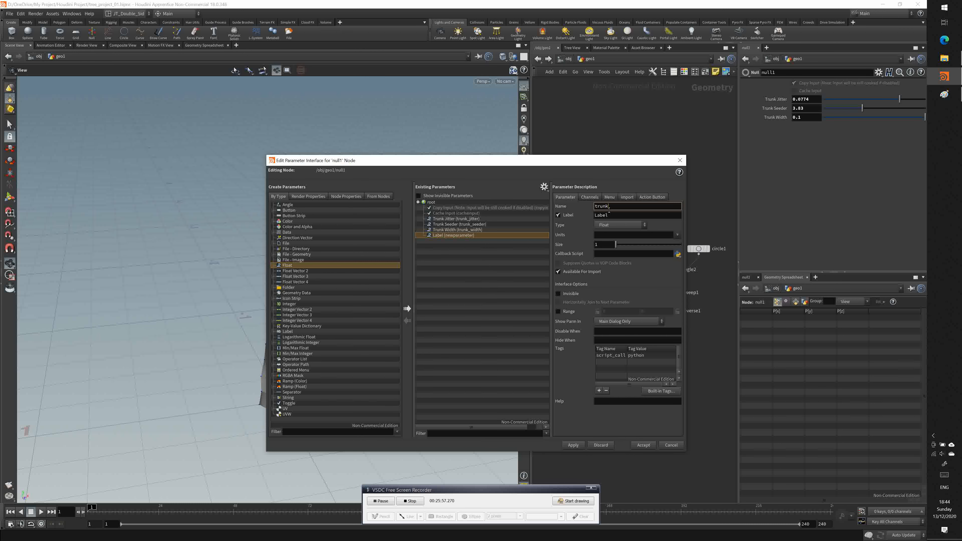
pyautogui.write('_height')
pyautogui.press('Tab')
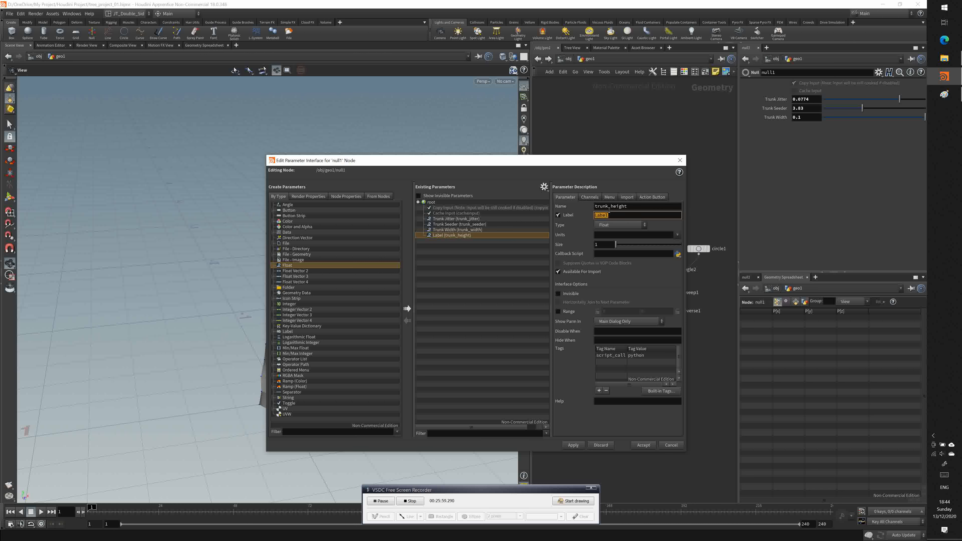
pyautogui.write('Trunk HJe')
pyautogui.press('BackSpace')
pyautogui.write('eight')
# Give the Trunk Height parameter a range of 0.1 to 1 and accept the interface changes.
pyautogui.click(576, 311)
pyautogui.click(621, 313)
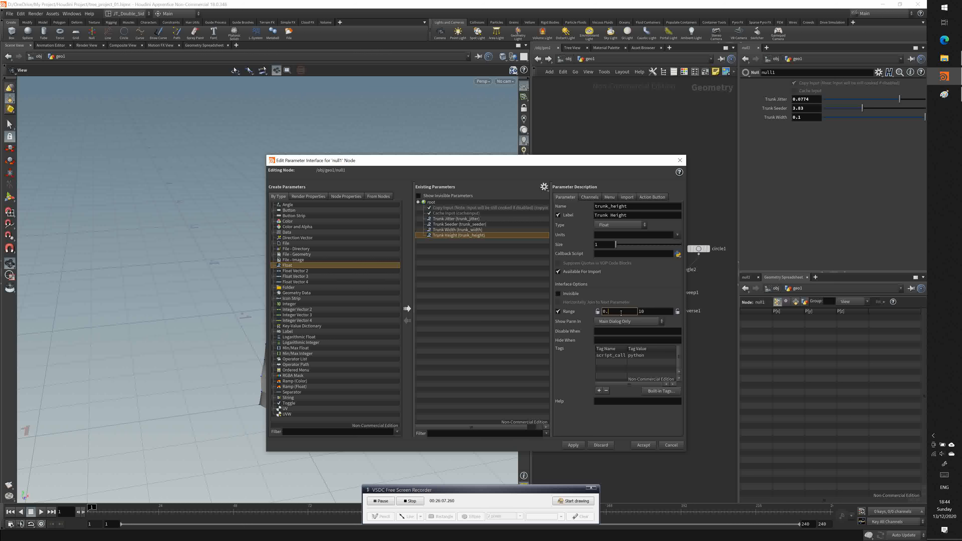
pyautogui.write('.1')
pyautogui.press('Tab')
pyautogui.write('1')
pyautogui.click(643, 445)
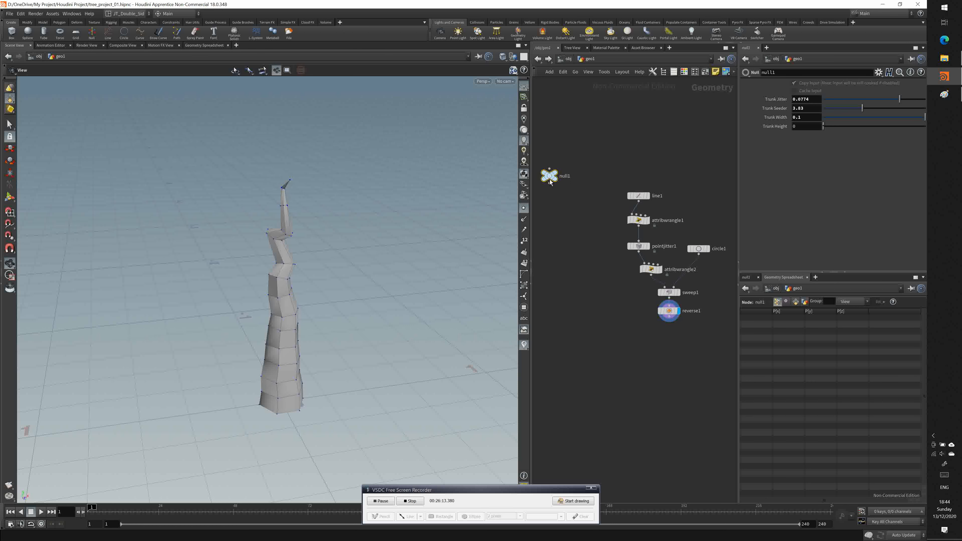
# Copy the Null's Trunk Height parameter and paste it as a relative reference into the line's Length.
pyautogui.rightClick(770, 125)
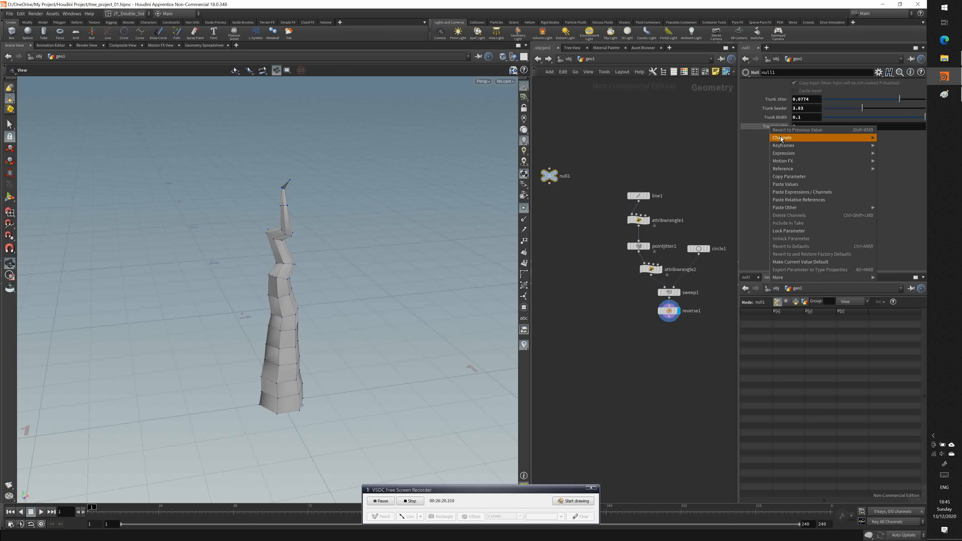
pyautogui.click(791, 178)
pyautogui.click(639, 197)
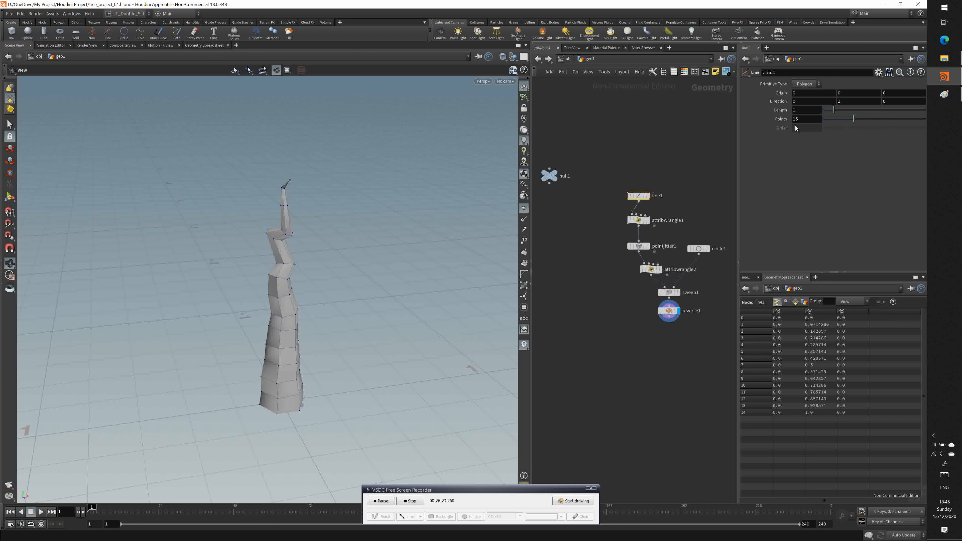
pyautogui.rightClick(781, 113)
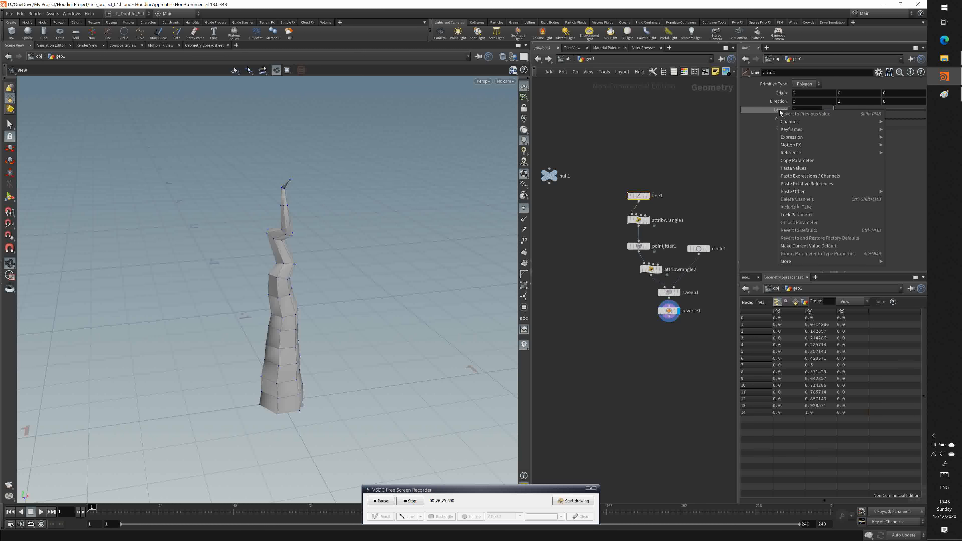
pyautogui.click(808, 185)
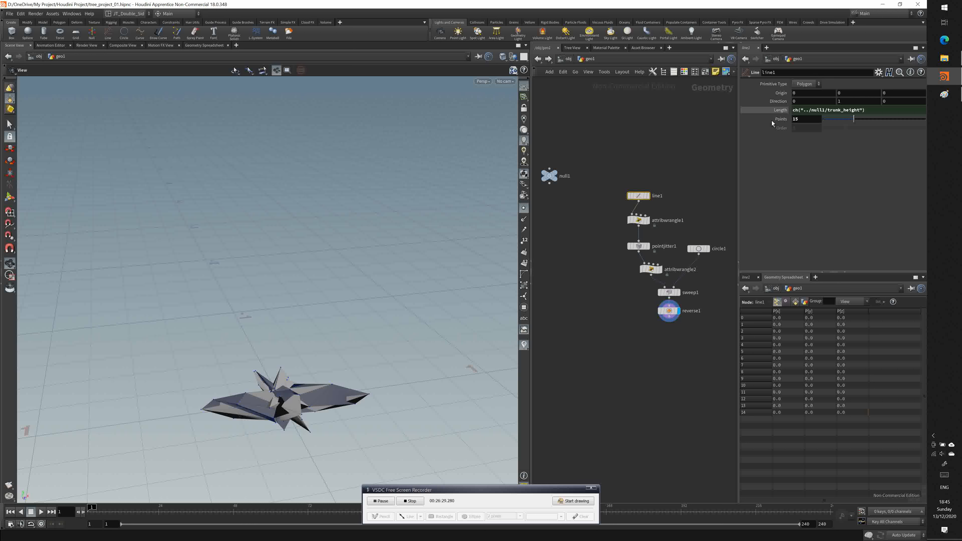
# Set the Null's Trunk Height to 1 to restore the trunk's shape.
pyautogui.click(549, 176)
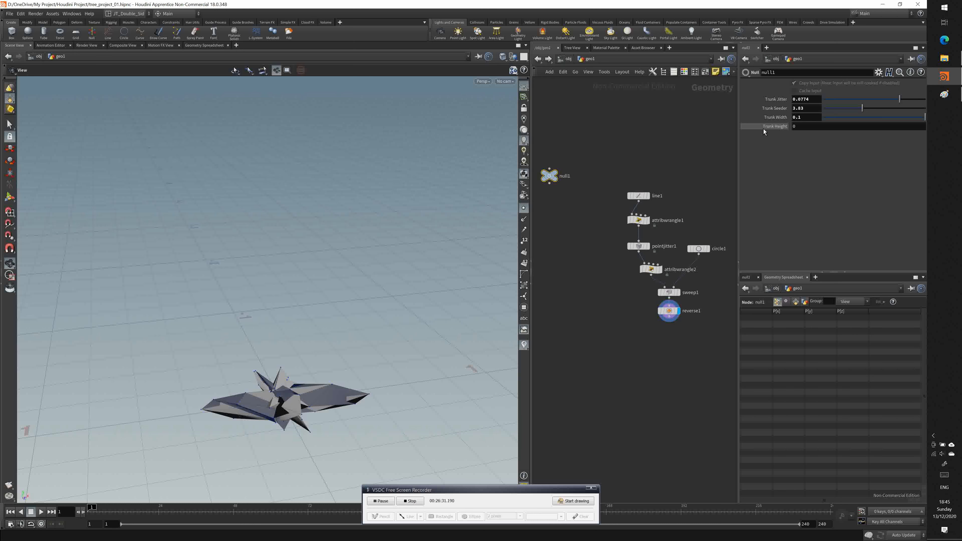
pyautogui.moveTo(320, 389); pyautogui.dragTo(341, 383)
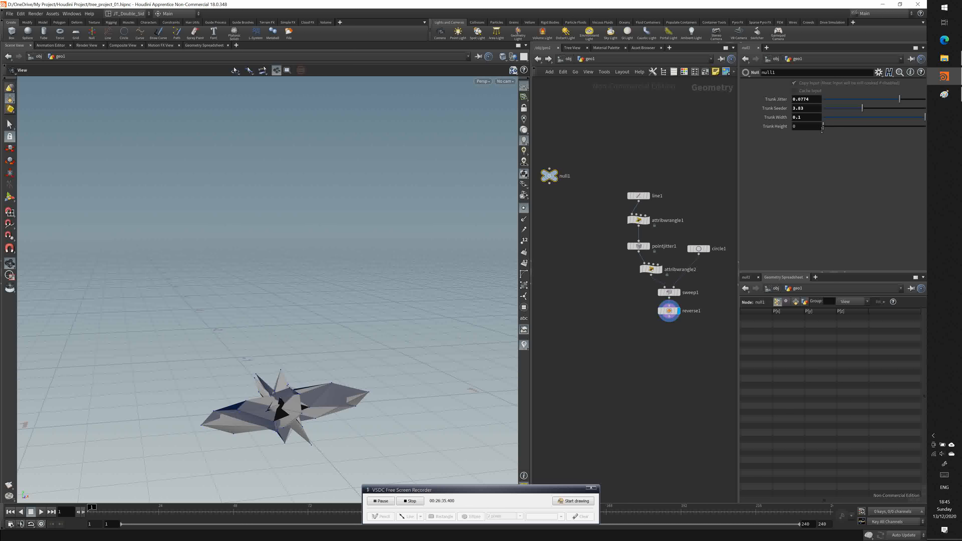
pyautogui.moveTo(825, 126); pyautogui.dragTo(928, 127)
# Compare the line's Length with the Null's Trunk Height and display the Length as a value instead of its expression.
pyautogui.click(641, 199)
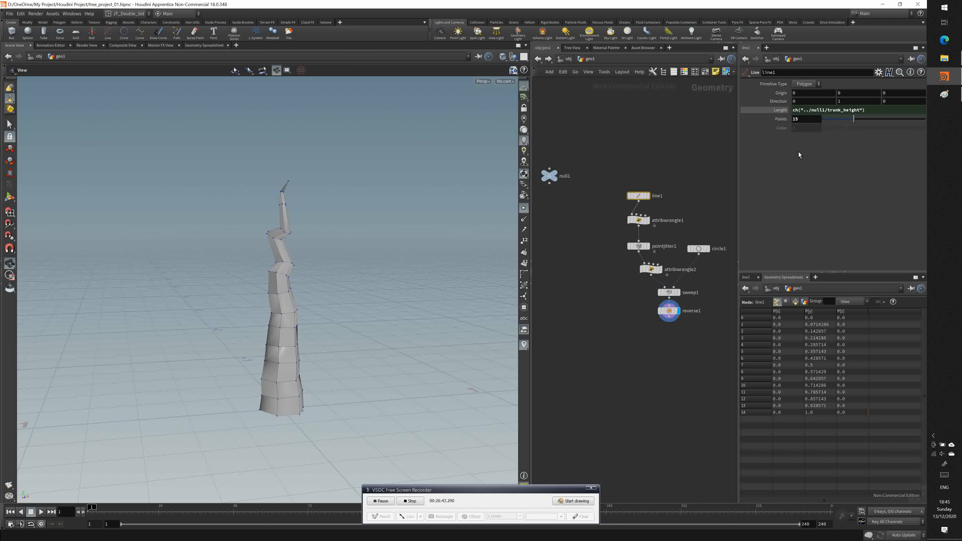
pyautogui.click(811, 121)
pyautogui.click(549, 175)
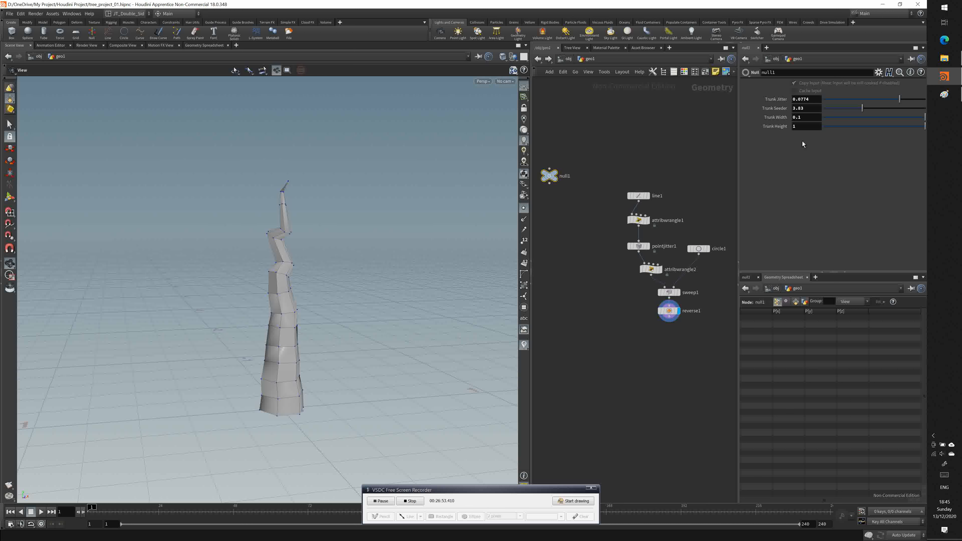
pyautogui.click(638, 195)
pyautogui.click(803, 114)
pyautogui.write('1')
pyautogui.press('Return')
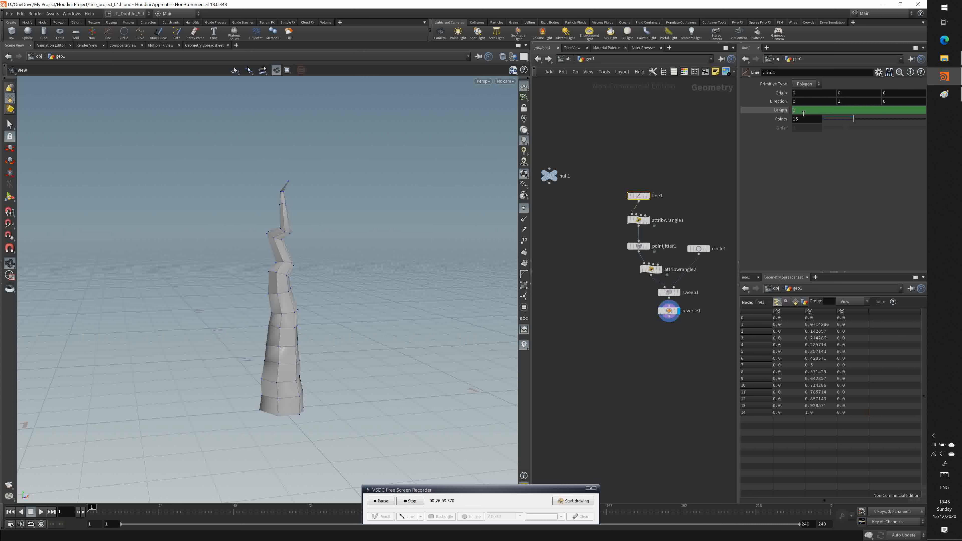
# Open the Null's parameter interface to review its trunk parameters, and close it without making changes.
pyautogui.click(549, 175)
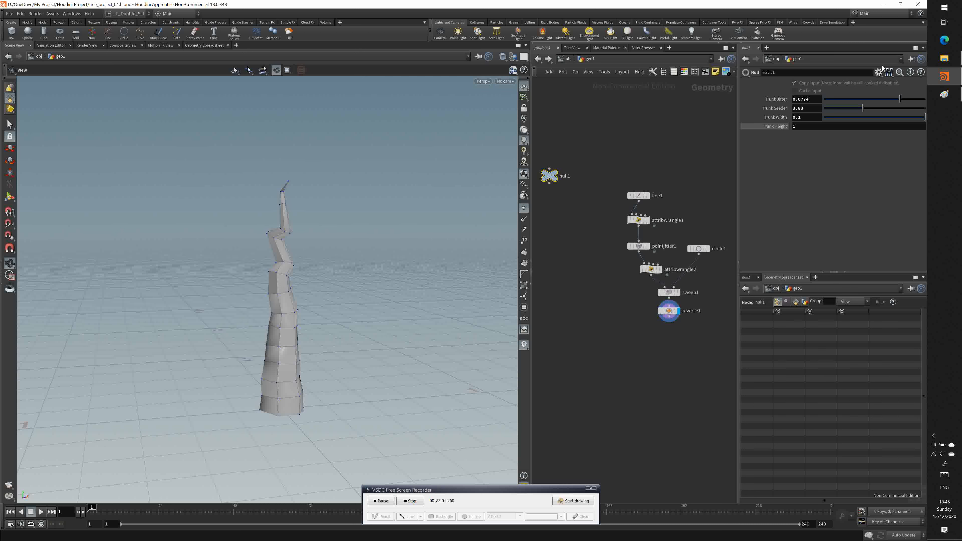
pyautogui.click(878, 72)
pyautogui.click(825, 83)
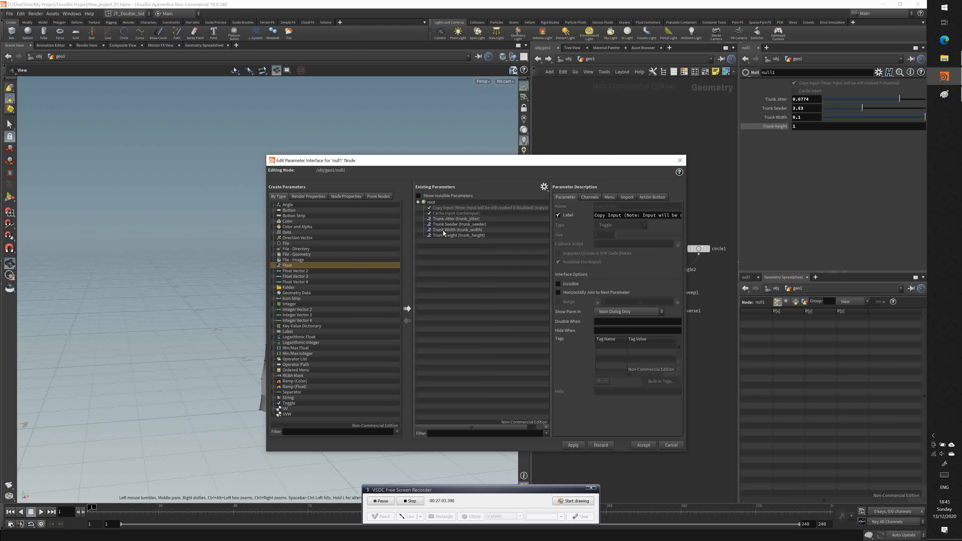
pyautogui.click(680, 160)
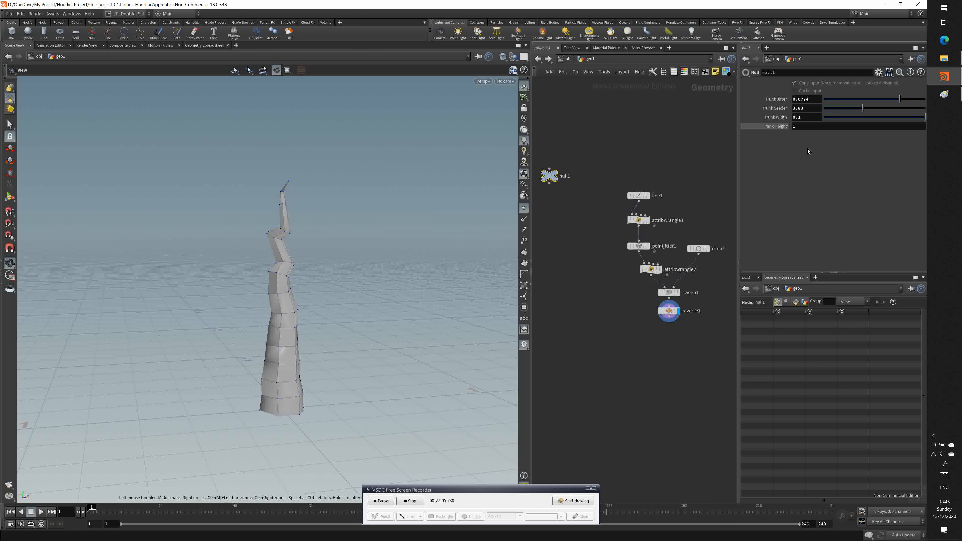
pyautogui.click(638, 196)
pyautogui.moveTo(306, 342); pyautogui.dragTo(238, 339)
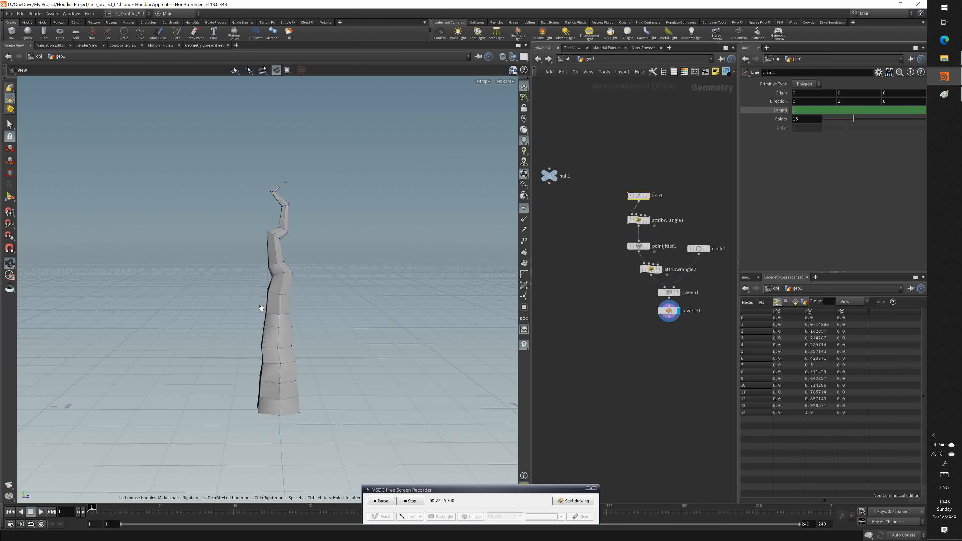
pyautogui.moveTo(288, 315); pyautogui.dragTo(276, 346)
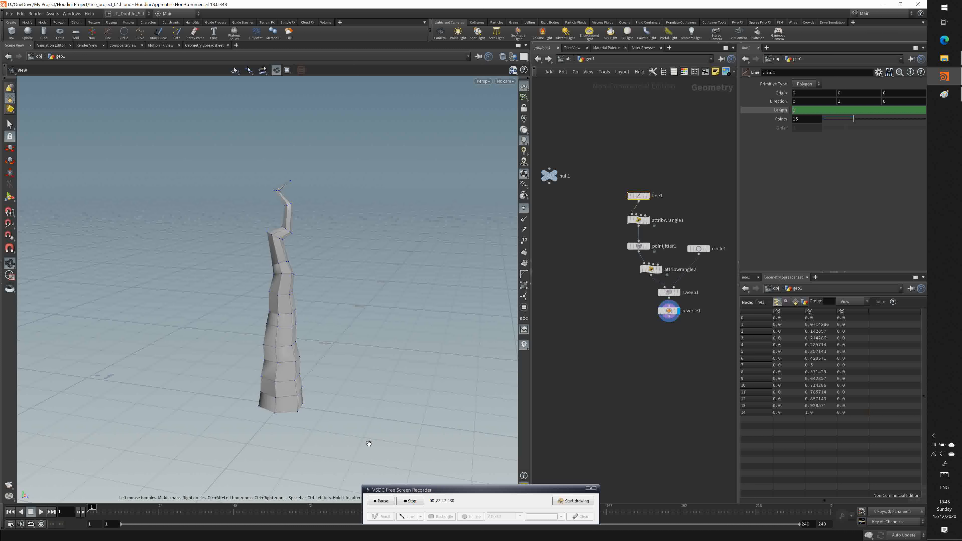